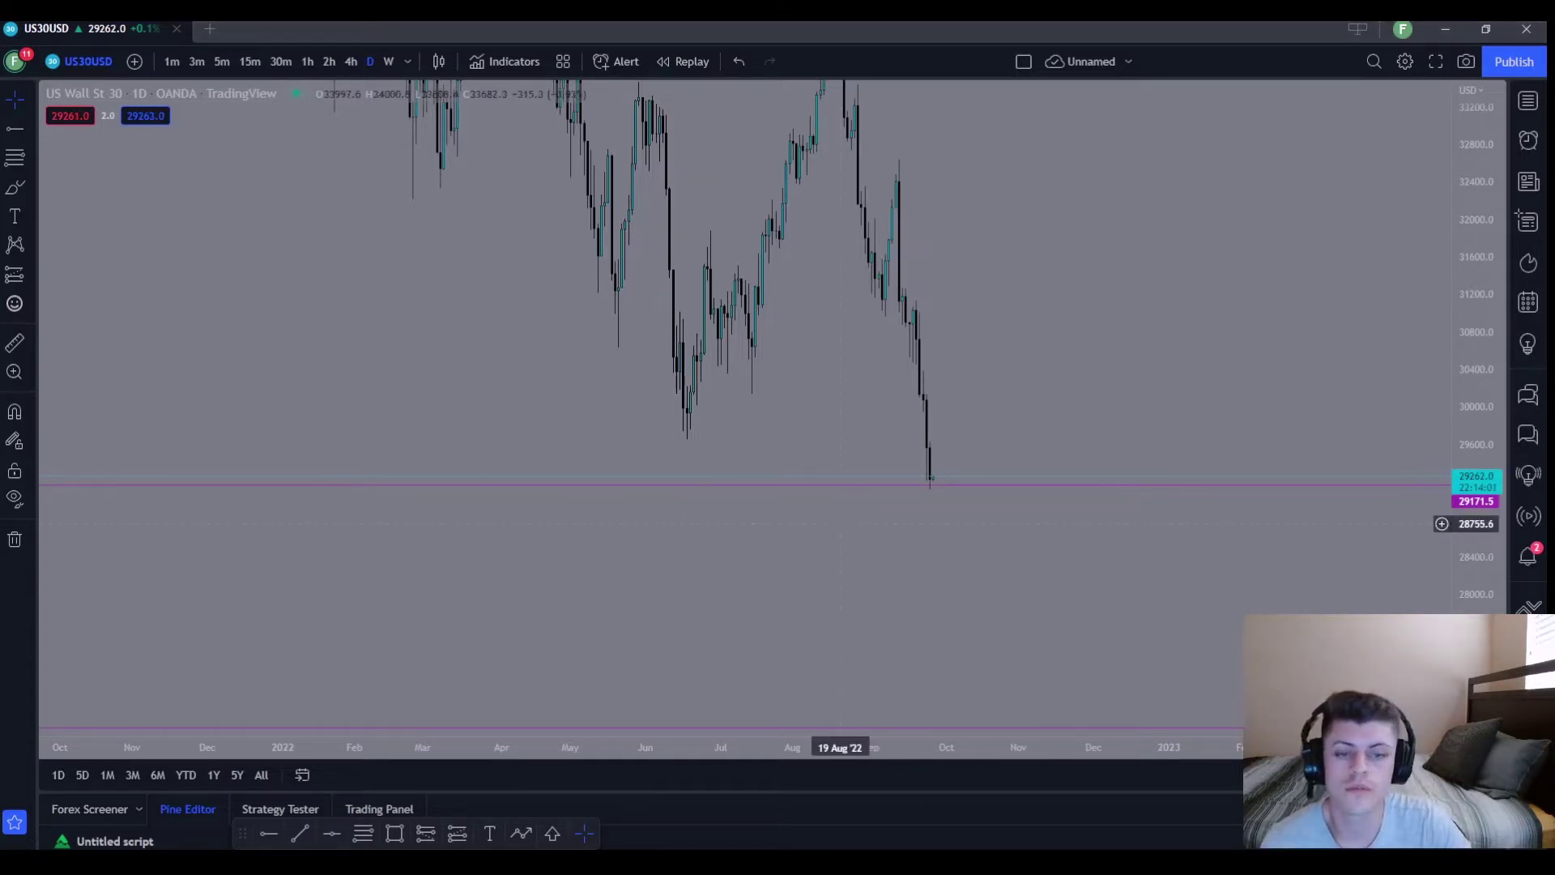
Examine the recent daily sell-off into the purple 29171.5 level on the US30USD chart.
scroll(891, 543, up, 2)
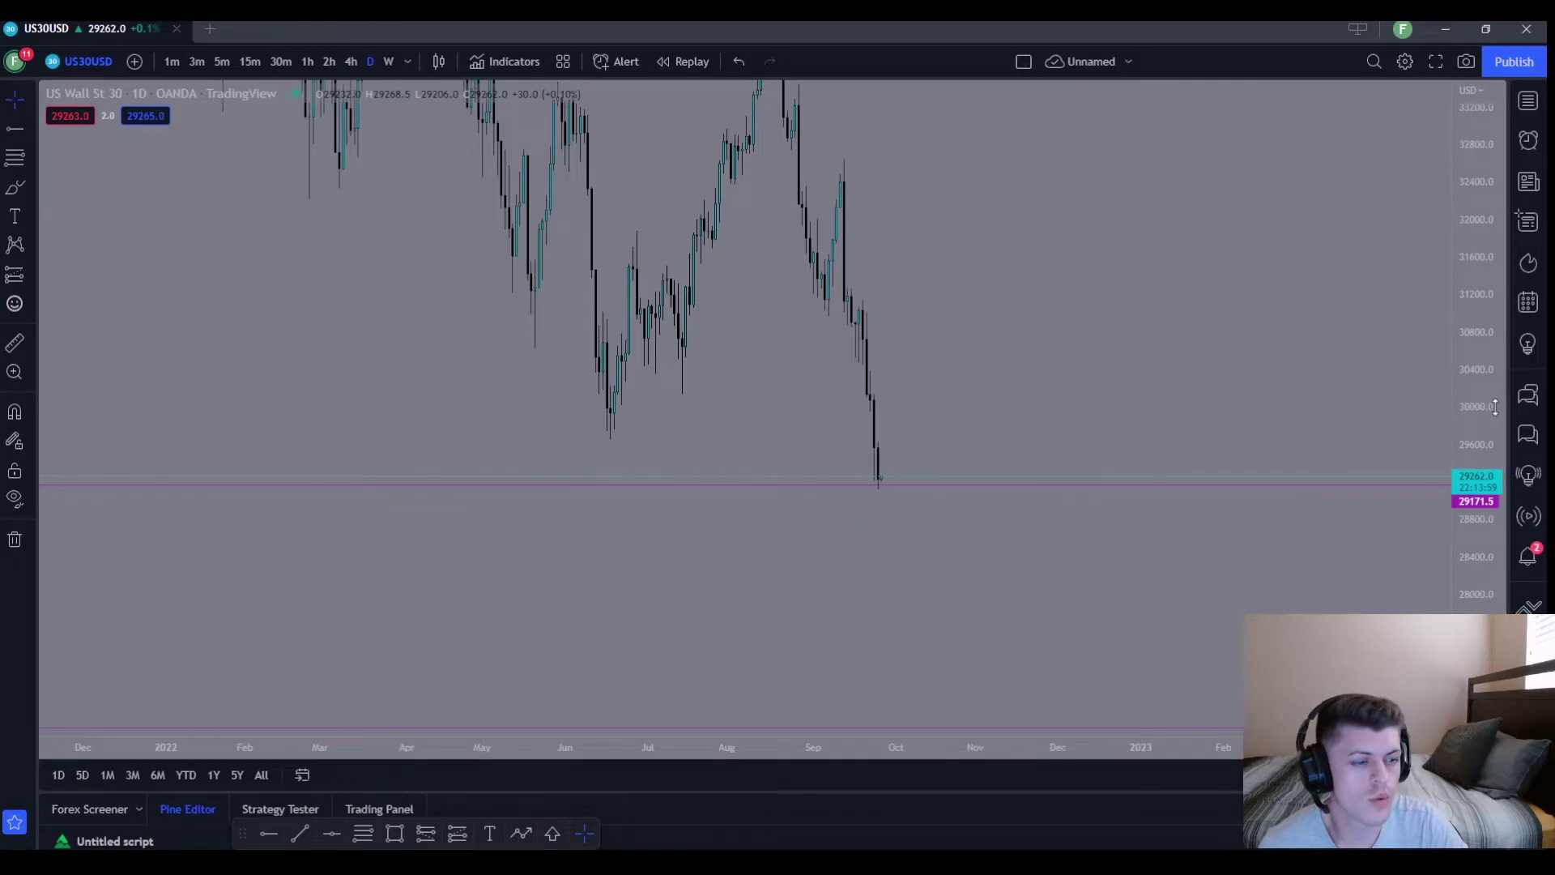
drag(1495, 407, 1494, 271)
scroll(915, 449, up, 2)
drag(904, 471, 1058, 542)
scroll(1059, 543, up, 2)
drag(959, 515, 1023, 515)
scroll(1023, 516, down, 2)
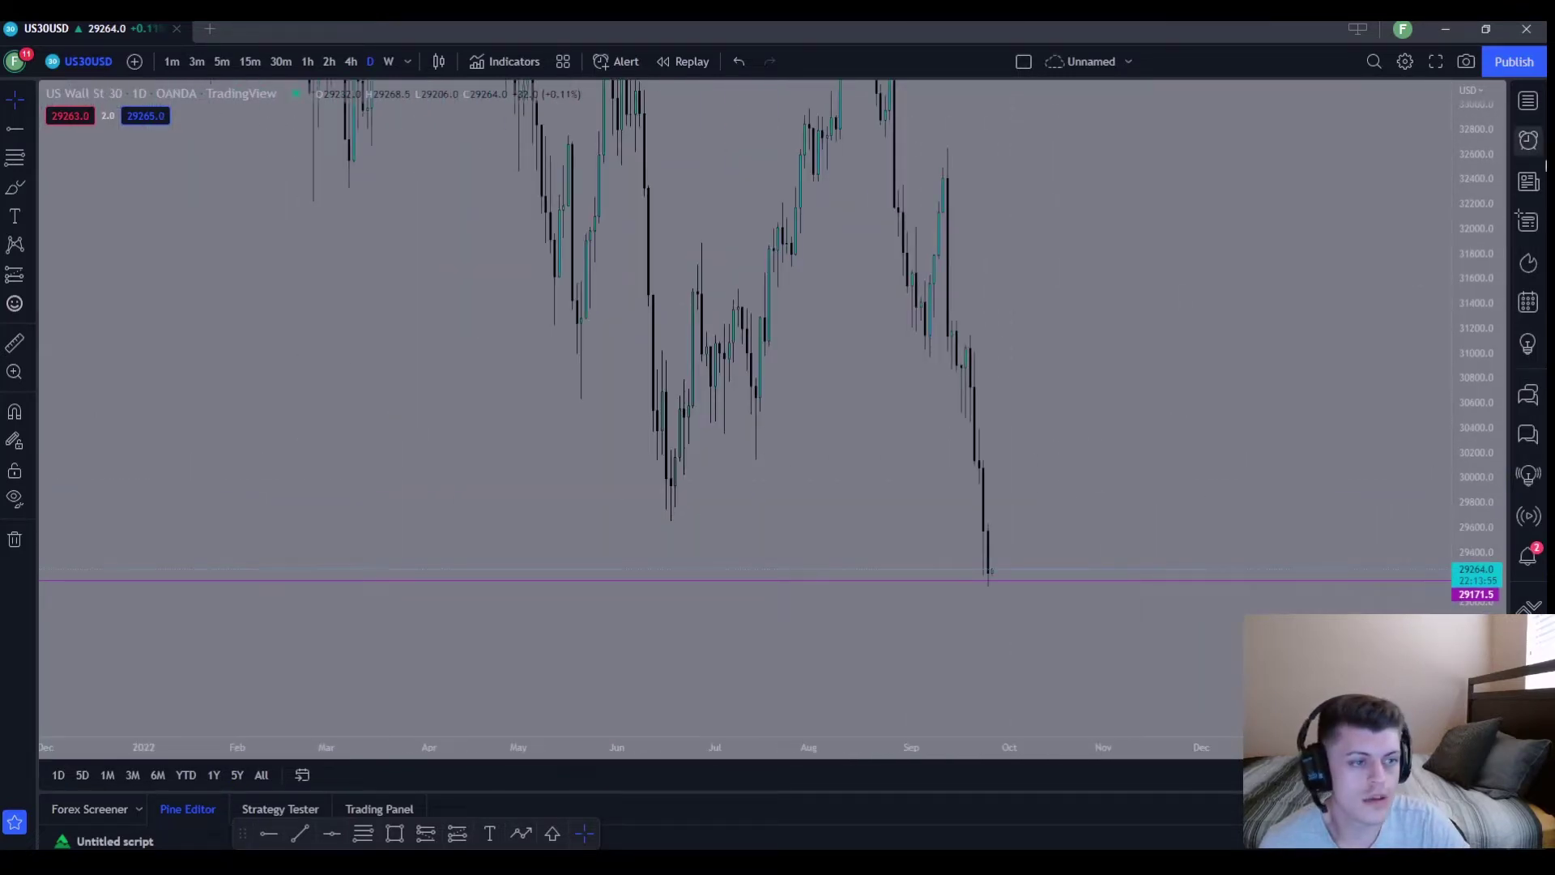
drag(1485, 154, 1442, 392)
scroll(1007, 347, down, 1)
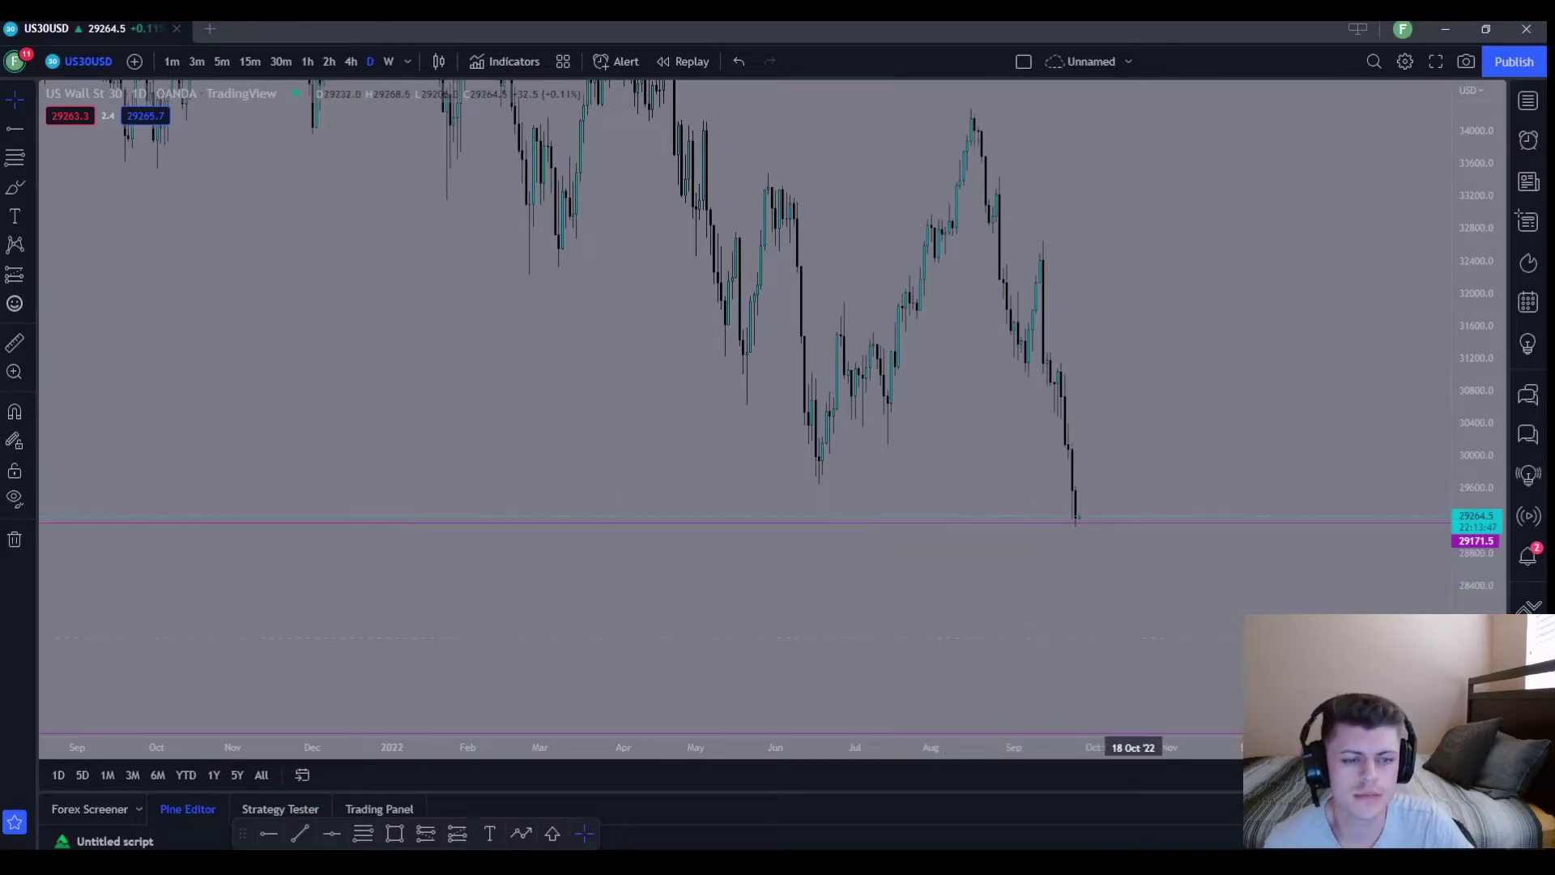
drag(1153, 473, 1066, 448)
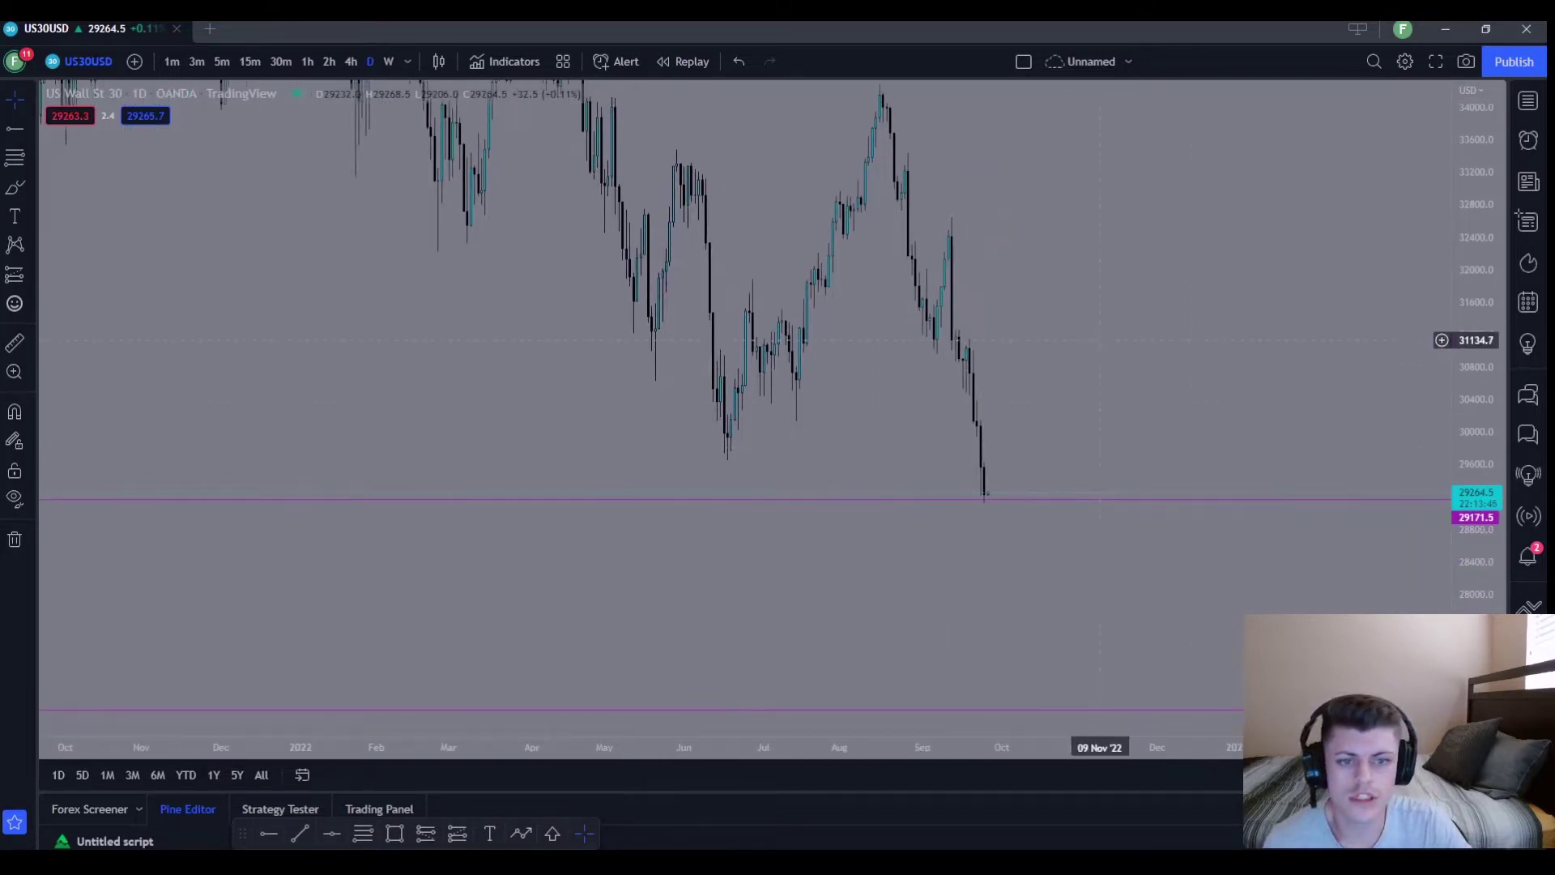
scroll(1088, 399, down, 1)
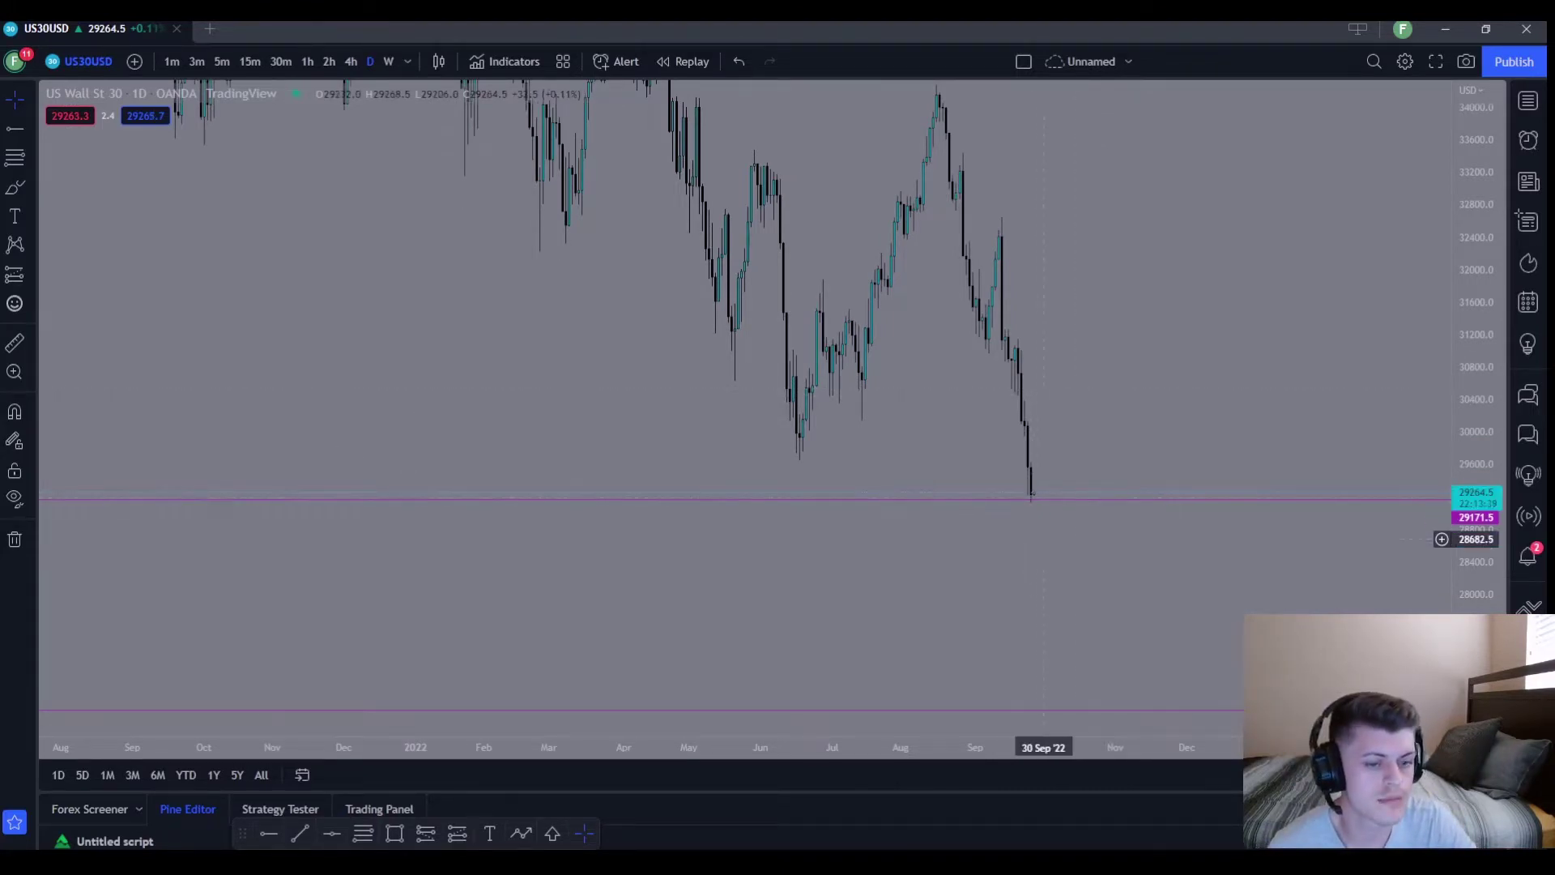
drag(1148, 306, 1130, 386)
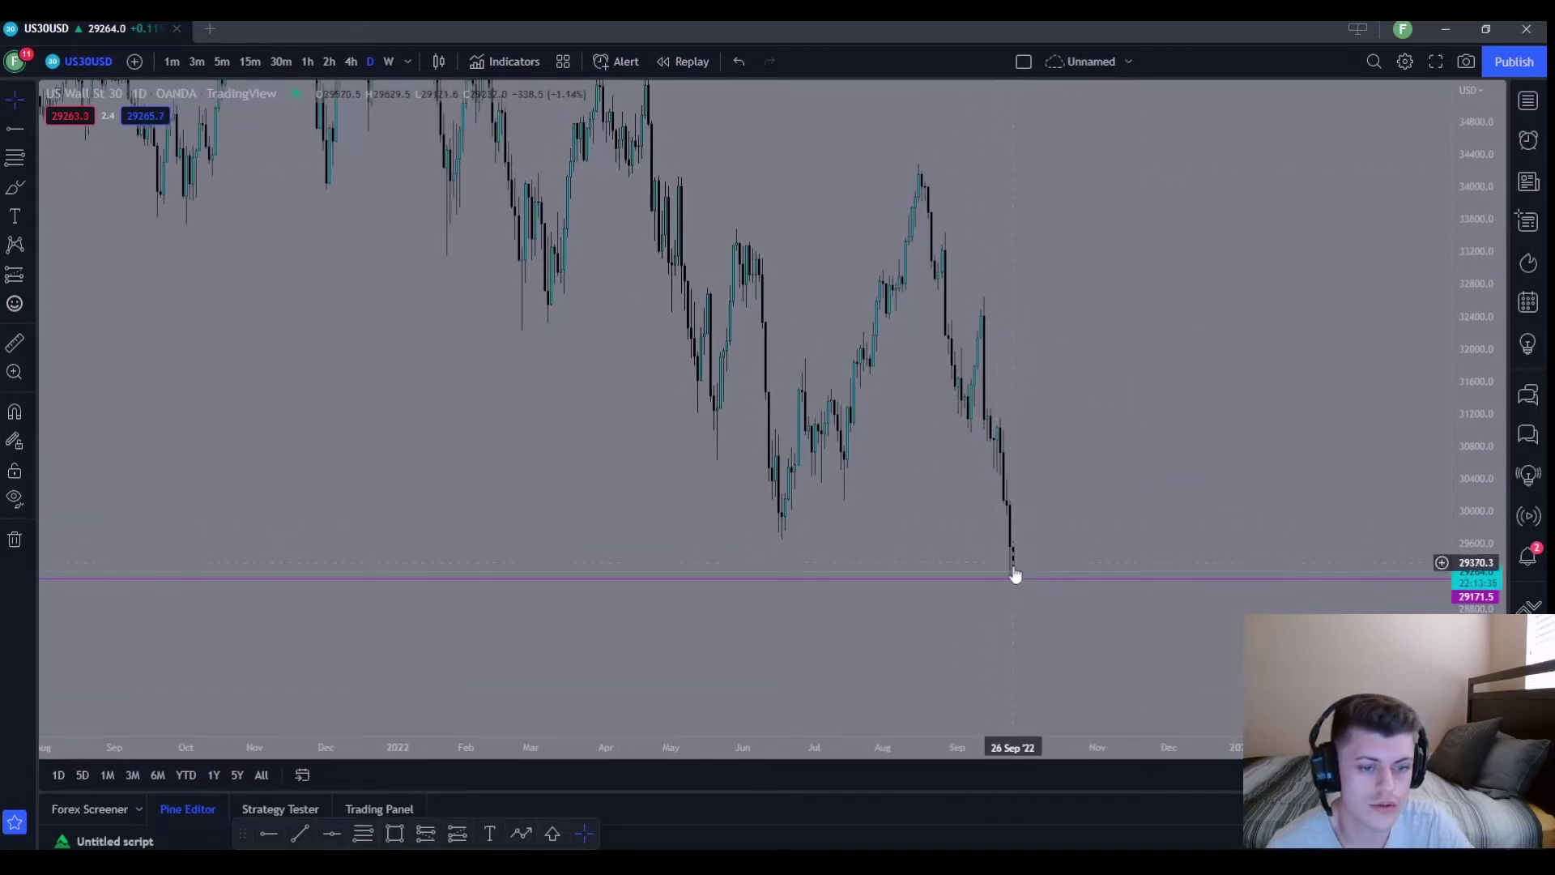
Trace the 29171.5 level back to its November 2020 origin on the daily chart and return to the latest candles.
drag(697, 631, 1244, 507)
drag(648, 548, 1213, 600)
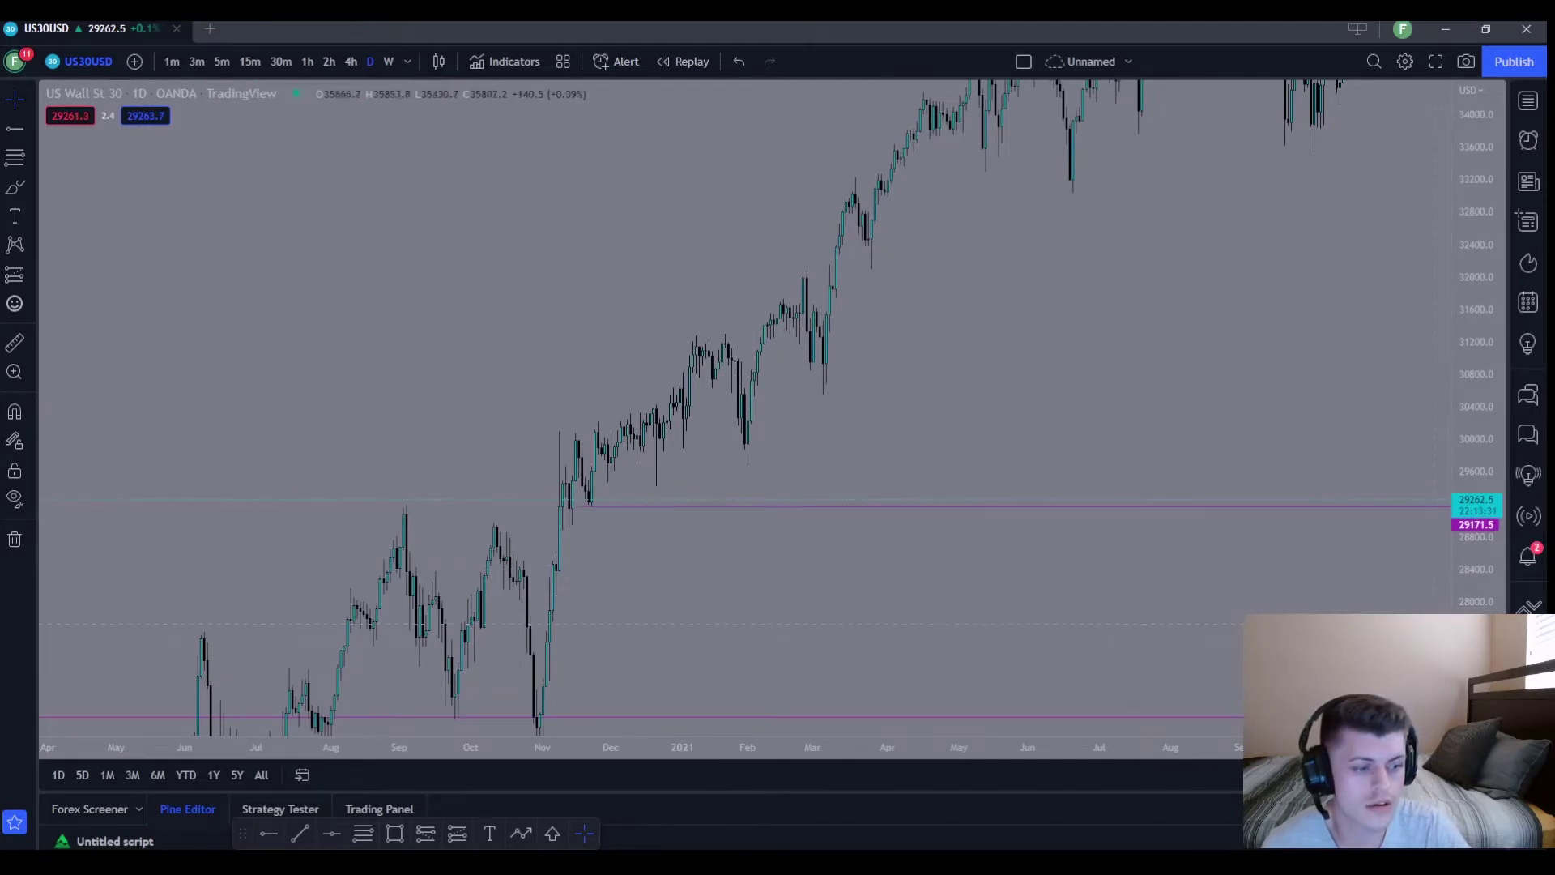
scroll(1077, 462, up, 3)
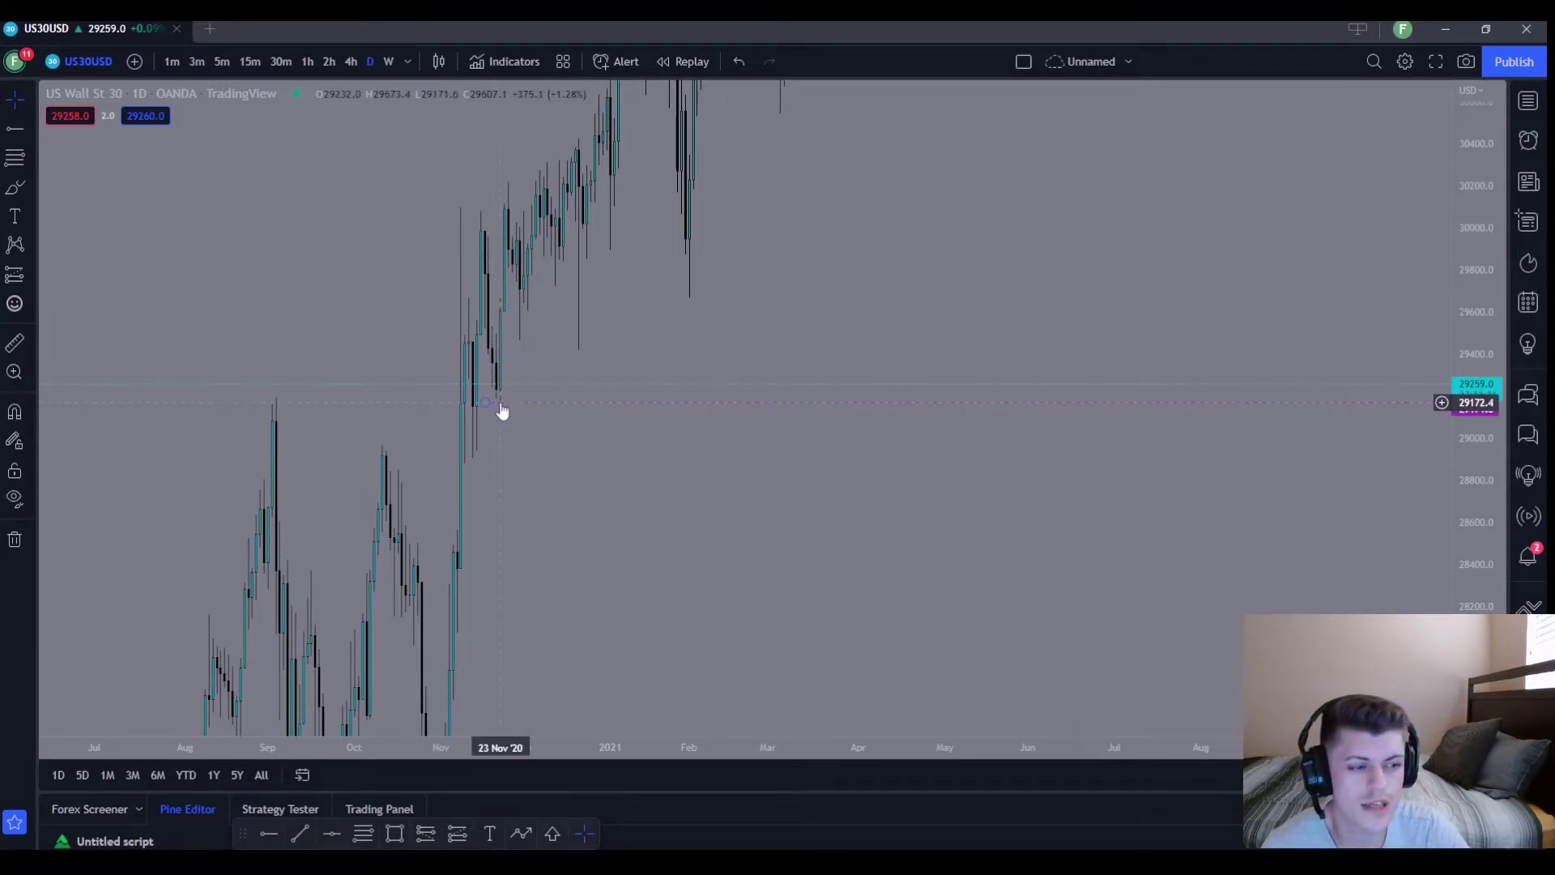
drag(898, 481, 271, 446)
drag(1143, 461, 298, 482)
drag(803, 471, 822, 558)
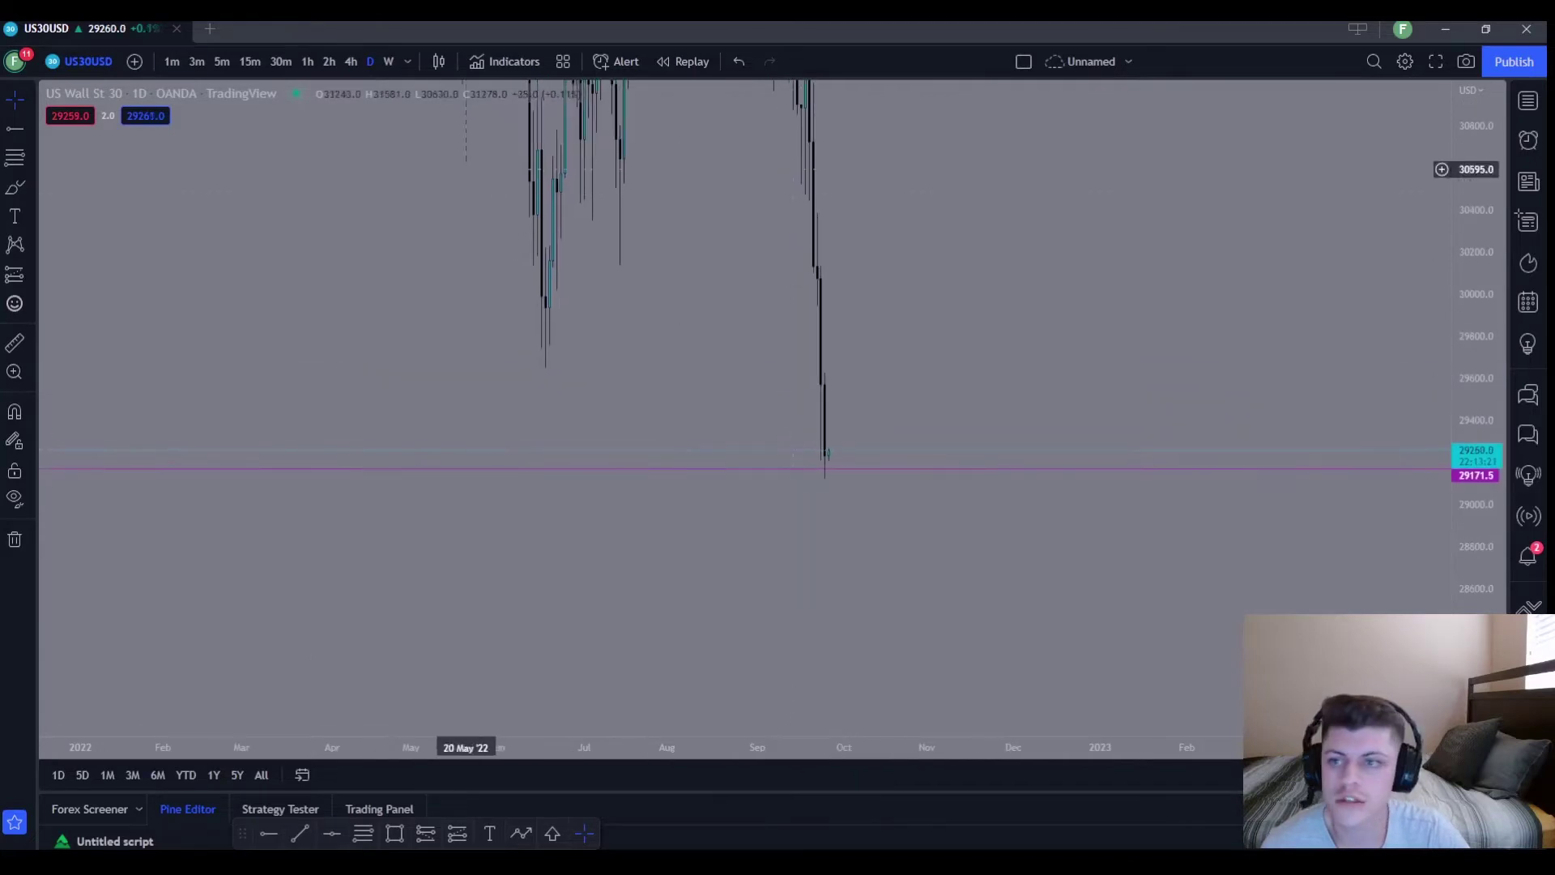
Switch to the 1-hour timeframe and examine how the latest candles behave around the 29171.5 level.
click(308, 62)
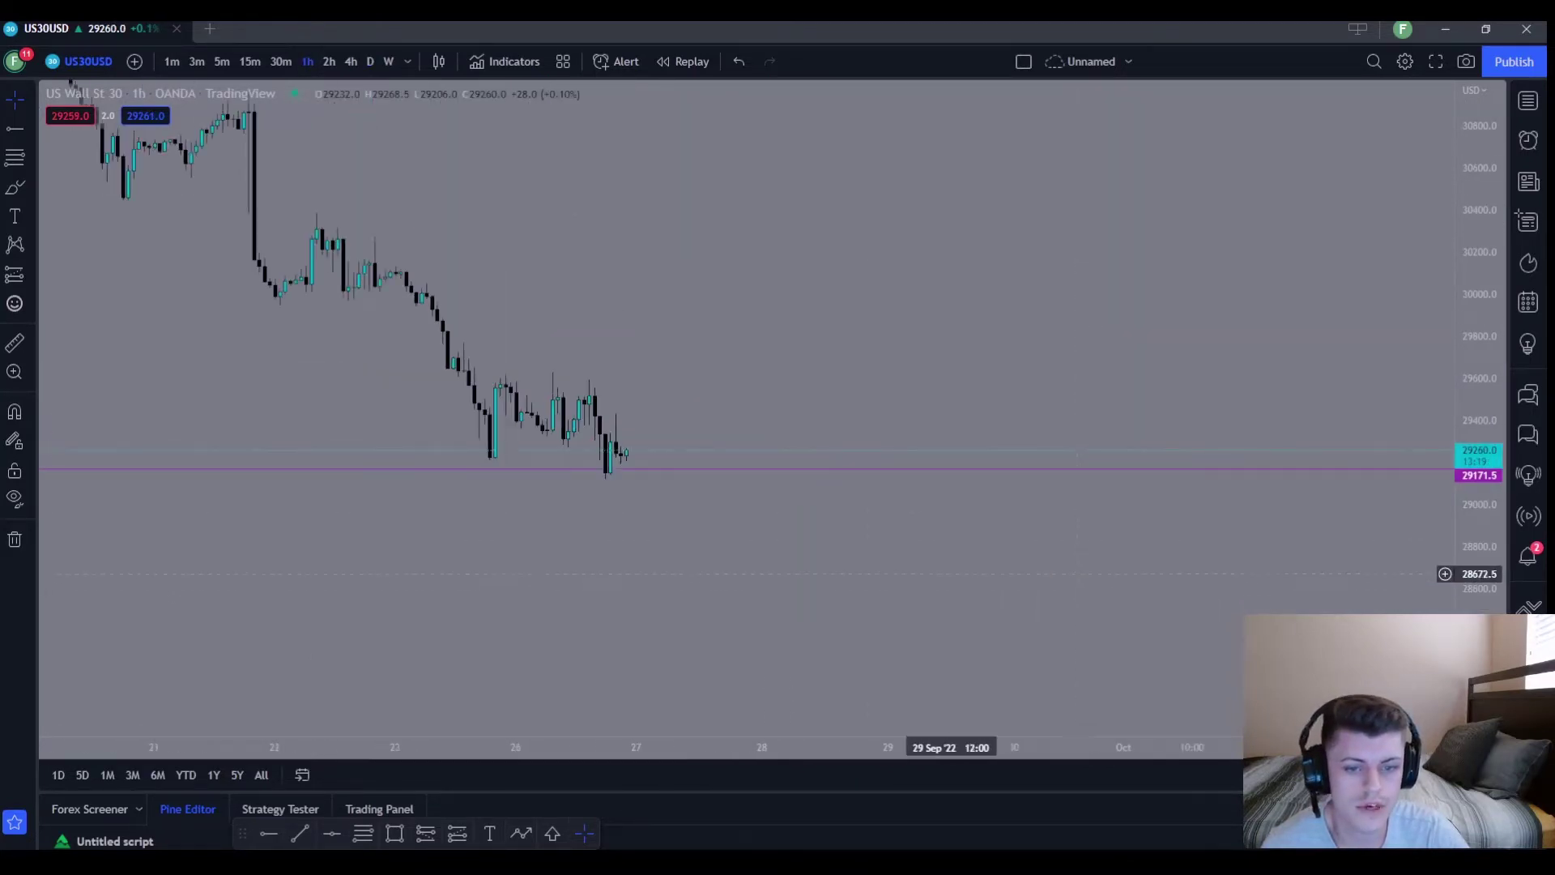
drag(695, 524, 989, 591)
drag(1484, 605, 1455, 483)
scroll(1029, 511, up, 4)
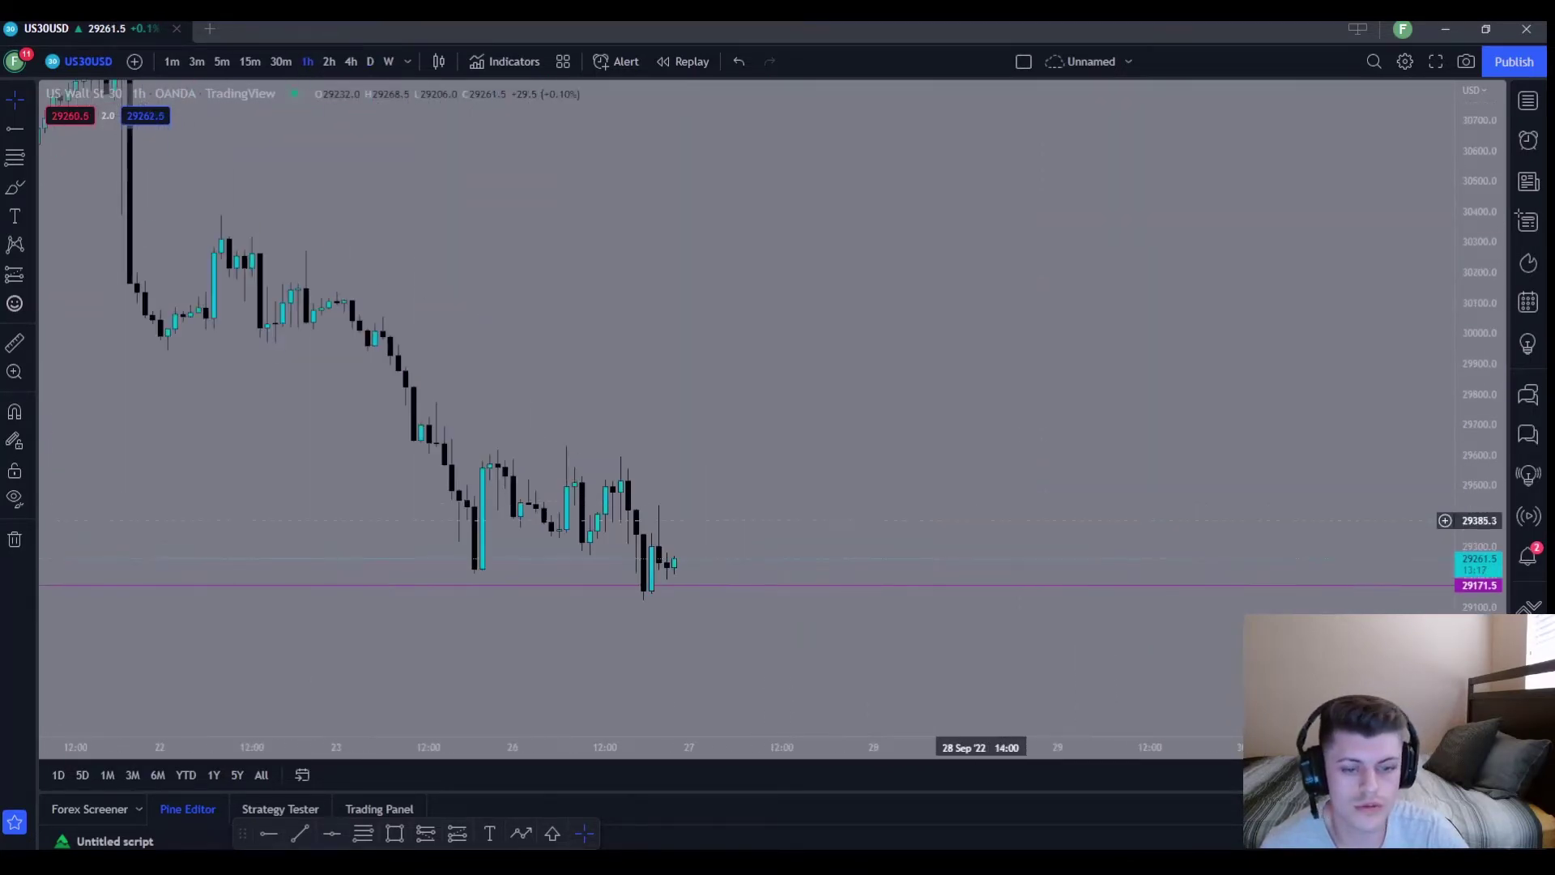
drag(890, 512, 1209, 473)
scroll(1208, 472, up, 2)
drag(986, 451, 1045, 481)
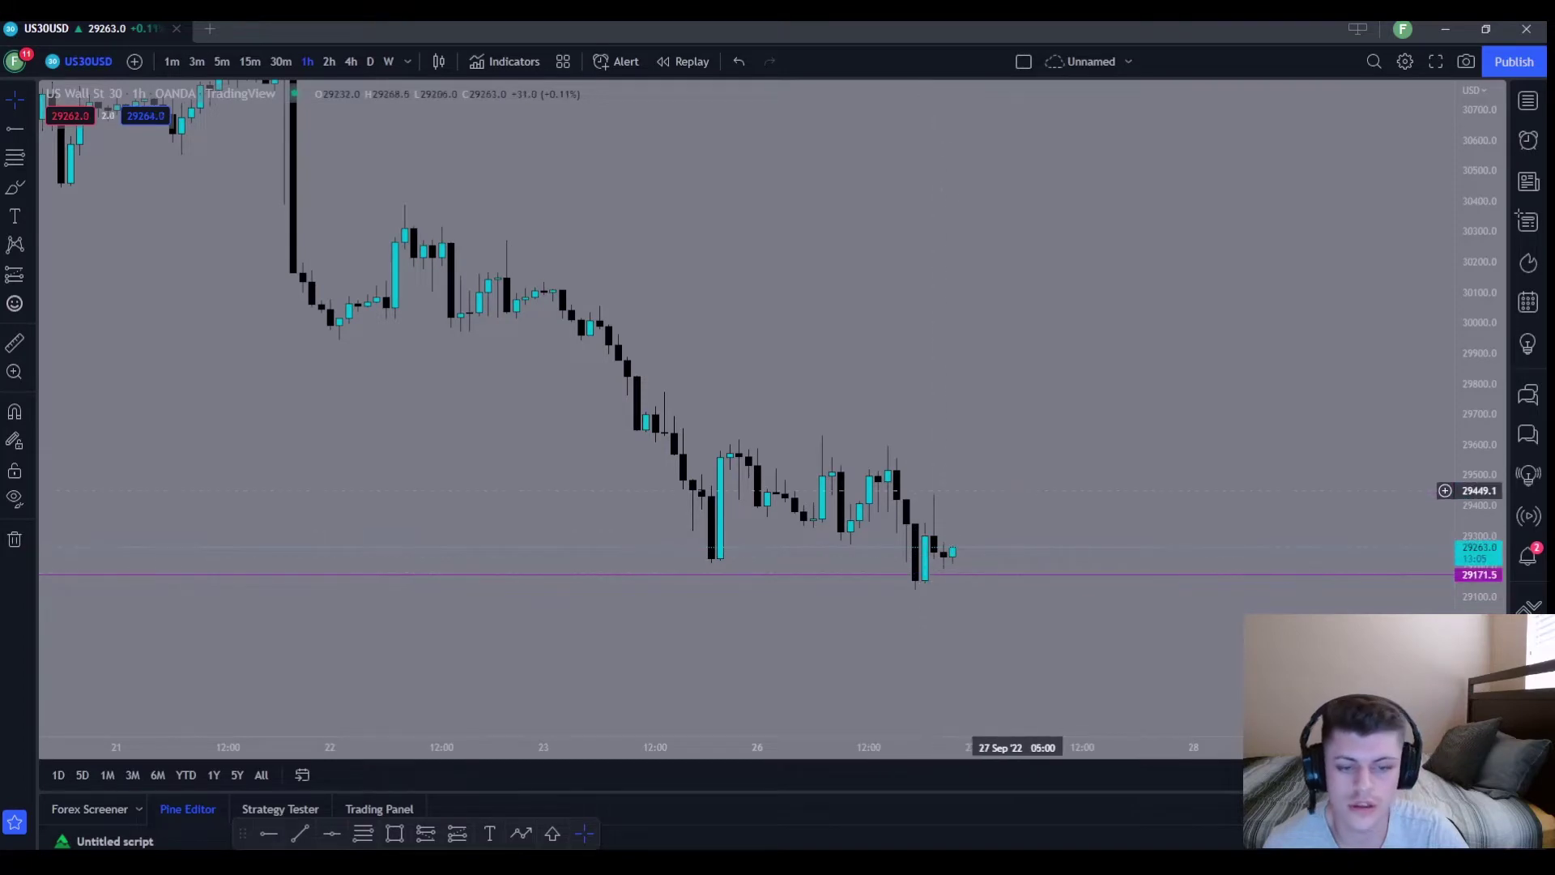
Step down through the 30-minute to the 1-minute timeframe and frame the 26 September price action around the 29171.5 level.
click(283, 62)
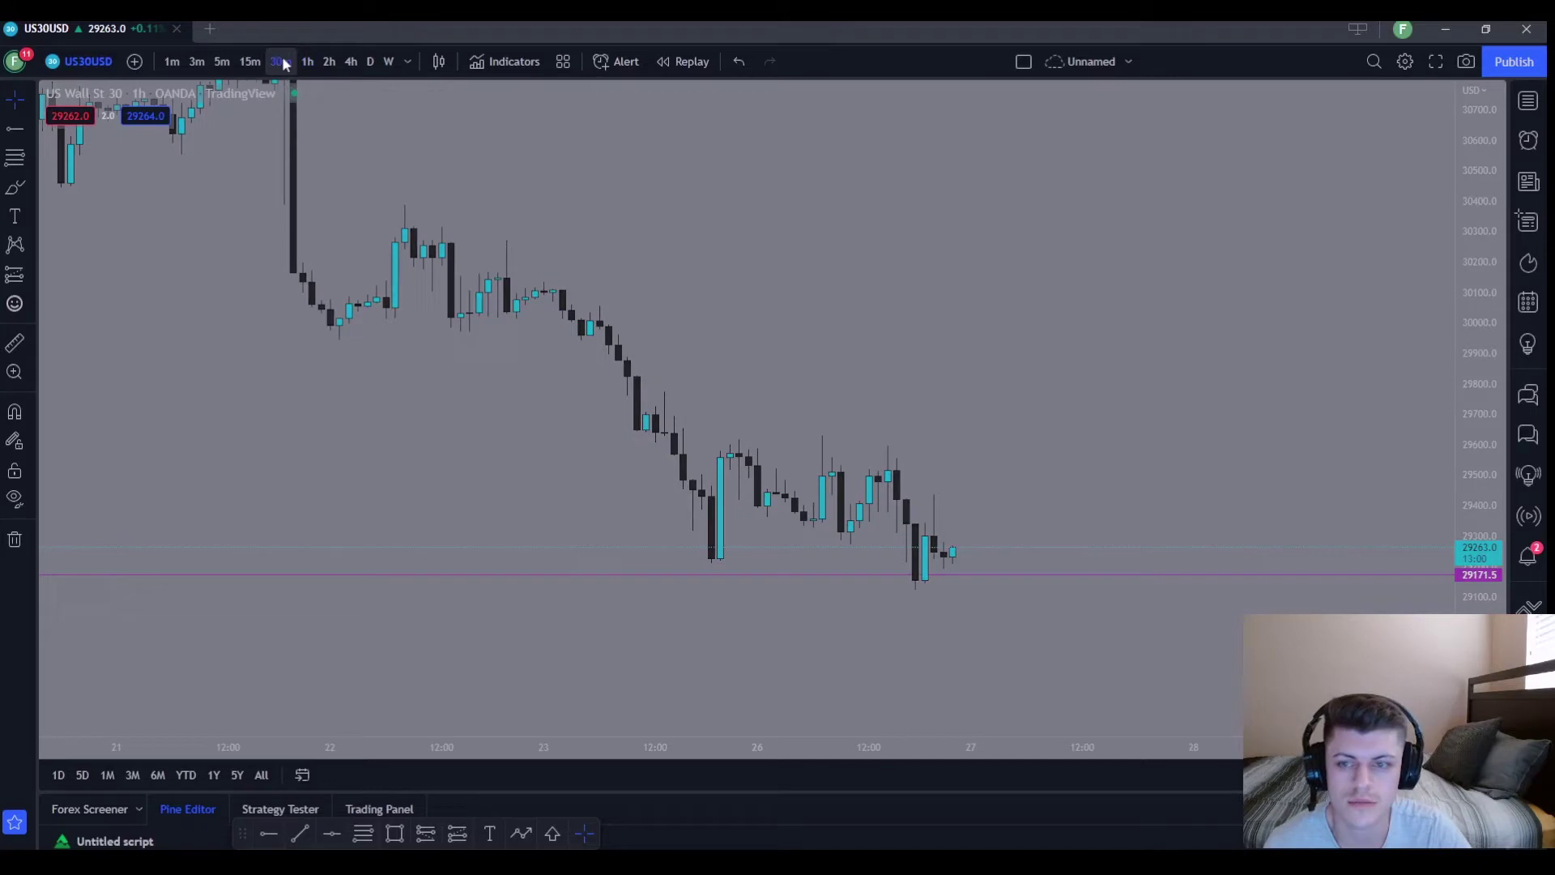
click(171, 62)
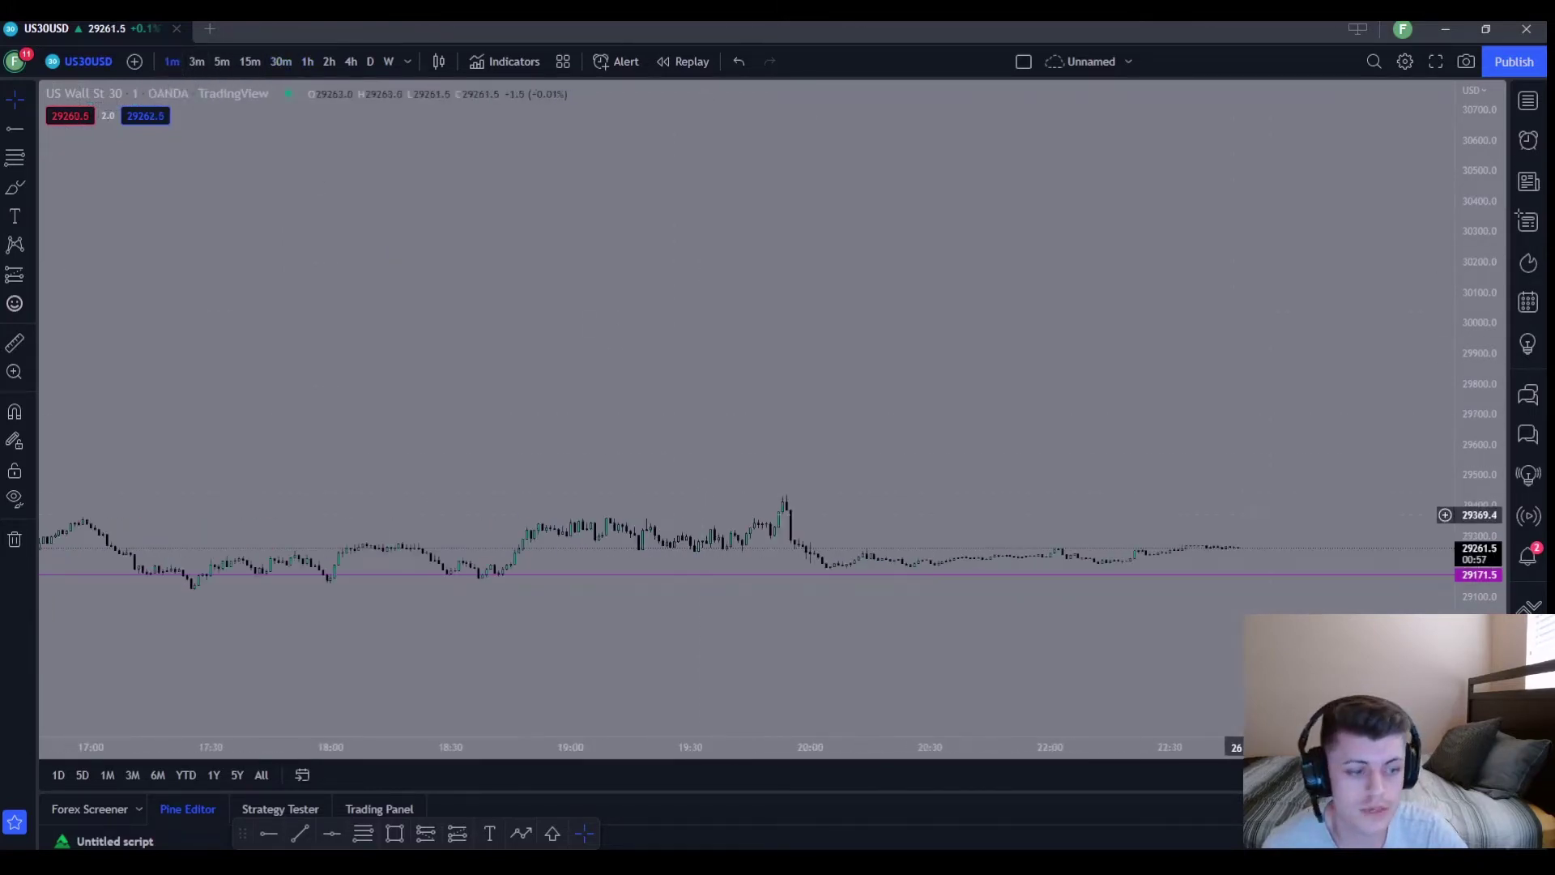
drag(1485, 502, 1473, 147)
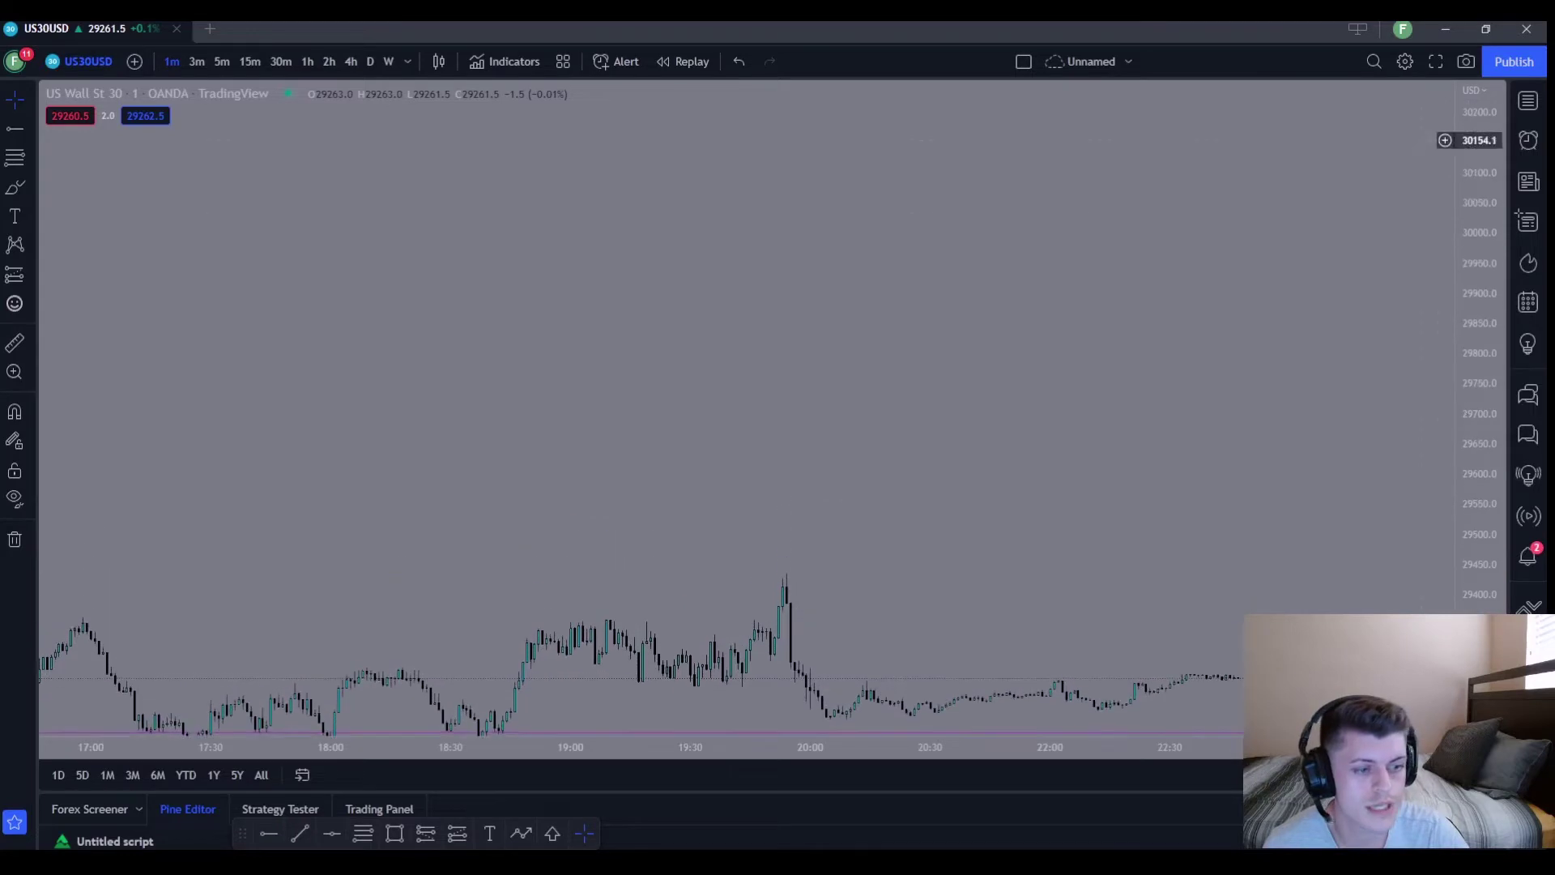
drag(989, 620, 1107, 388)
scroll(1107, 388, down, 4)
drag(1114, 558, 1045, 582)
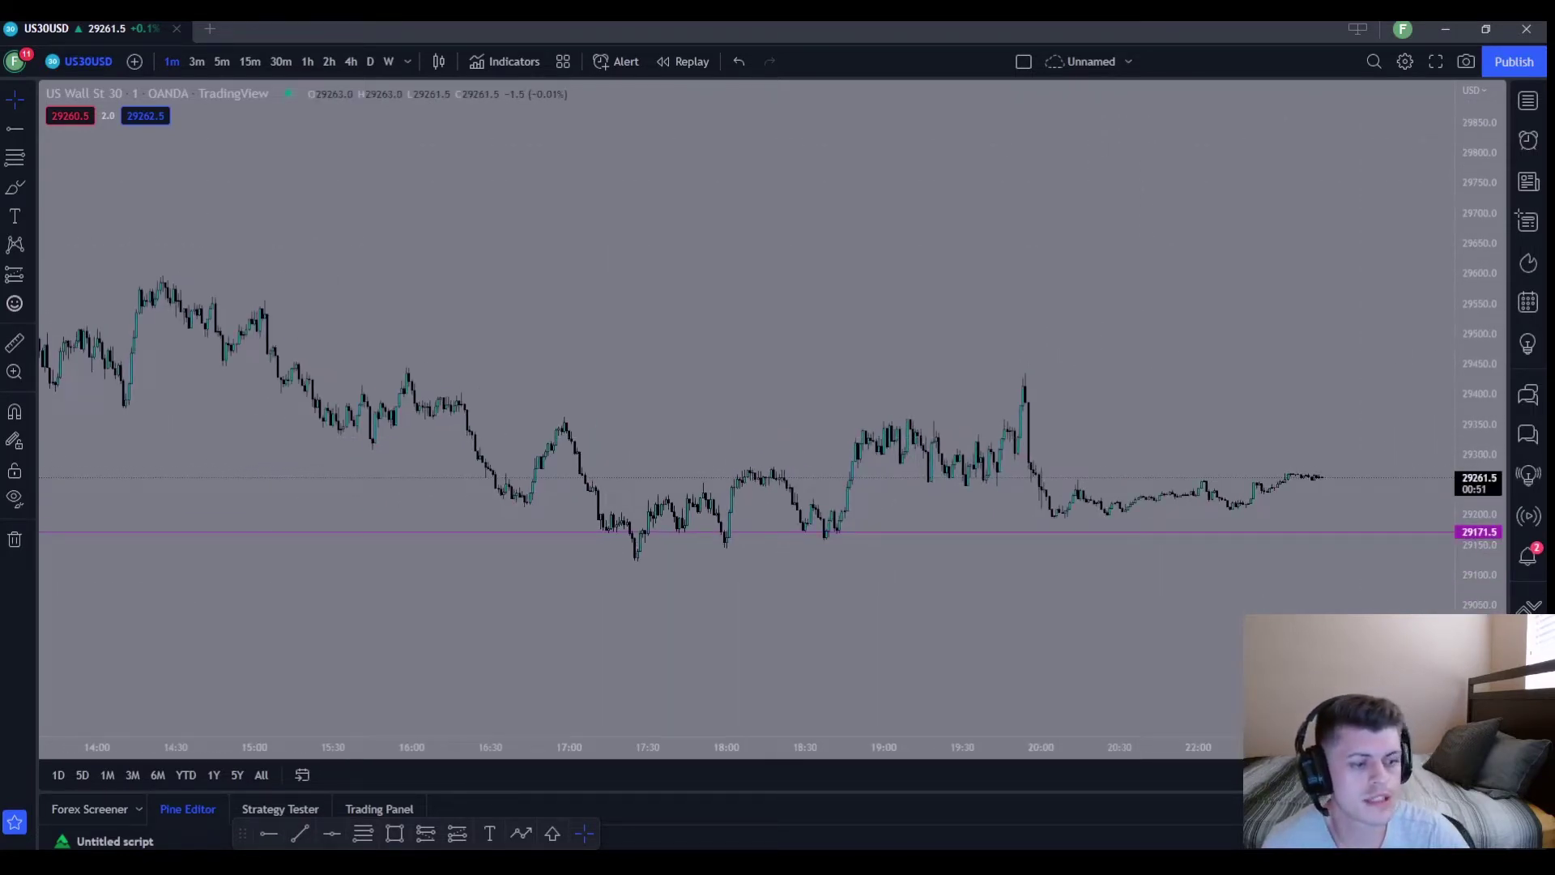
scroll(1126, 535, up, 4)
scroll(1151, 374, down, 2)
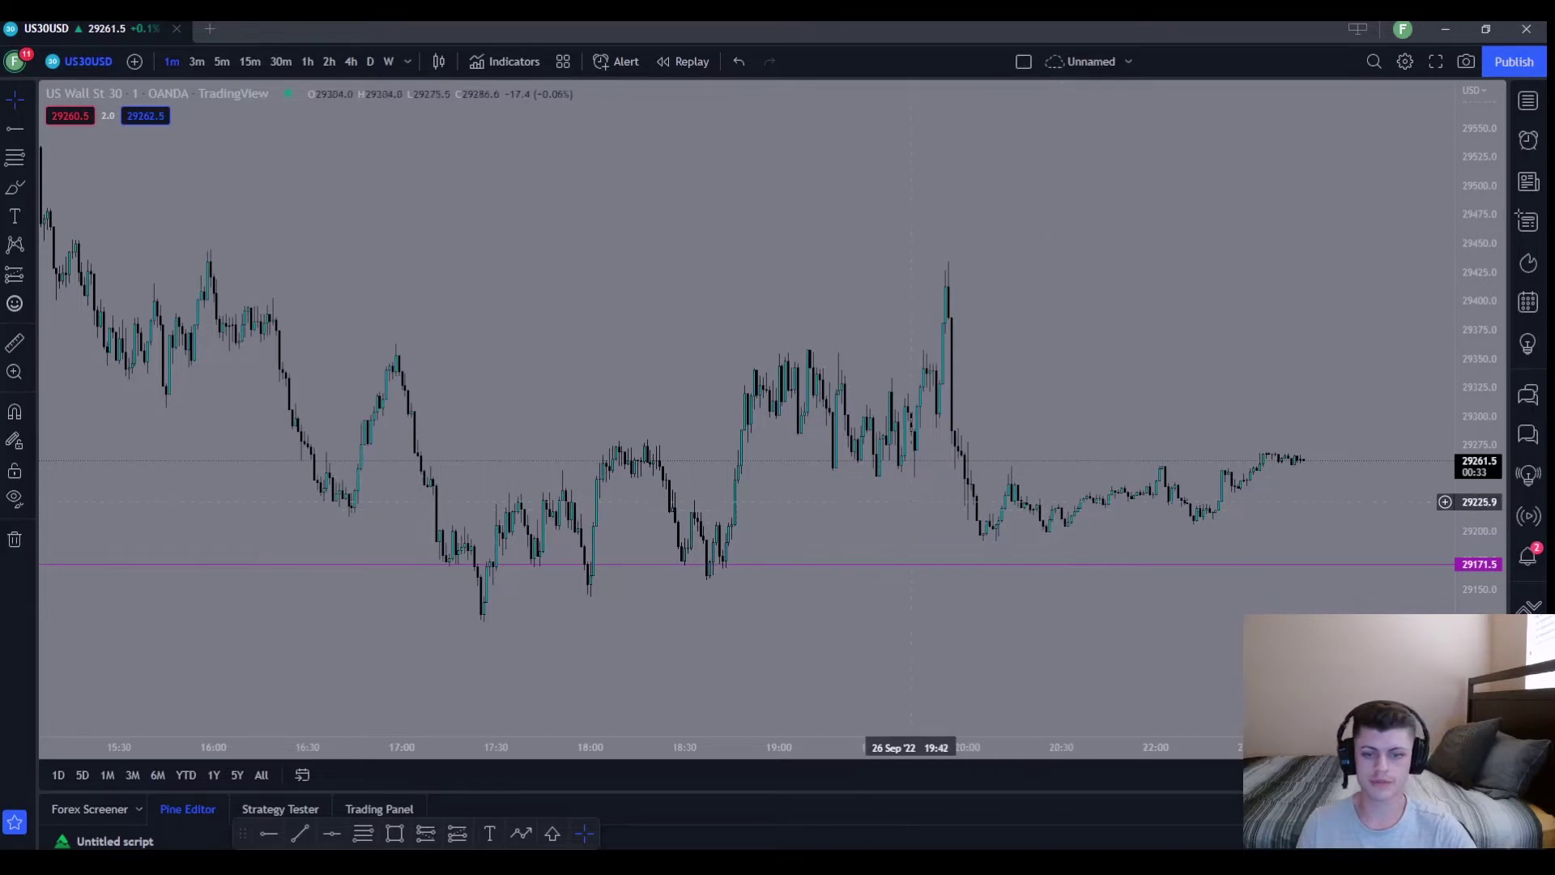
Examine the 1-minute candles around the 29171.5 level between about 17:00 and 18:30 on 26 September.
drag(860, 510, 1151, 475)
scroll(1122, 486, up, 2)
drag(932, 606, 1082, 582)
scroll(1184, 446, up, 4)
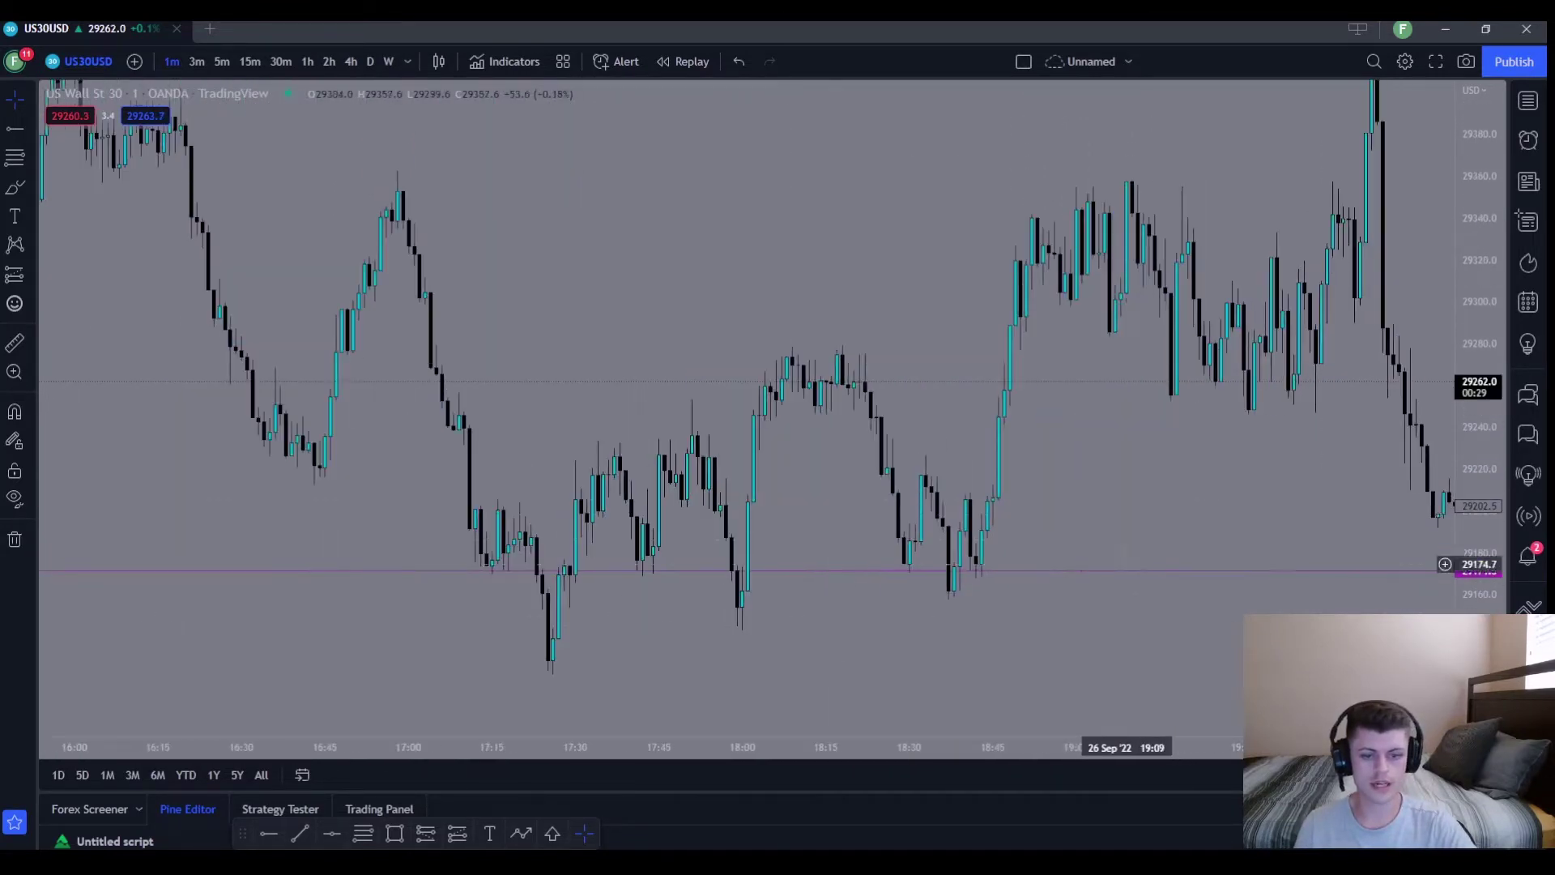
drag(888, 422, 1081, 414)
scroll(1029, 427, up, 2)
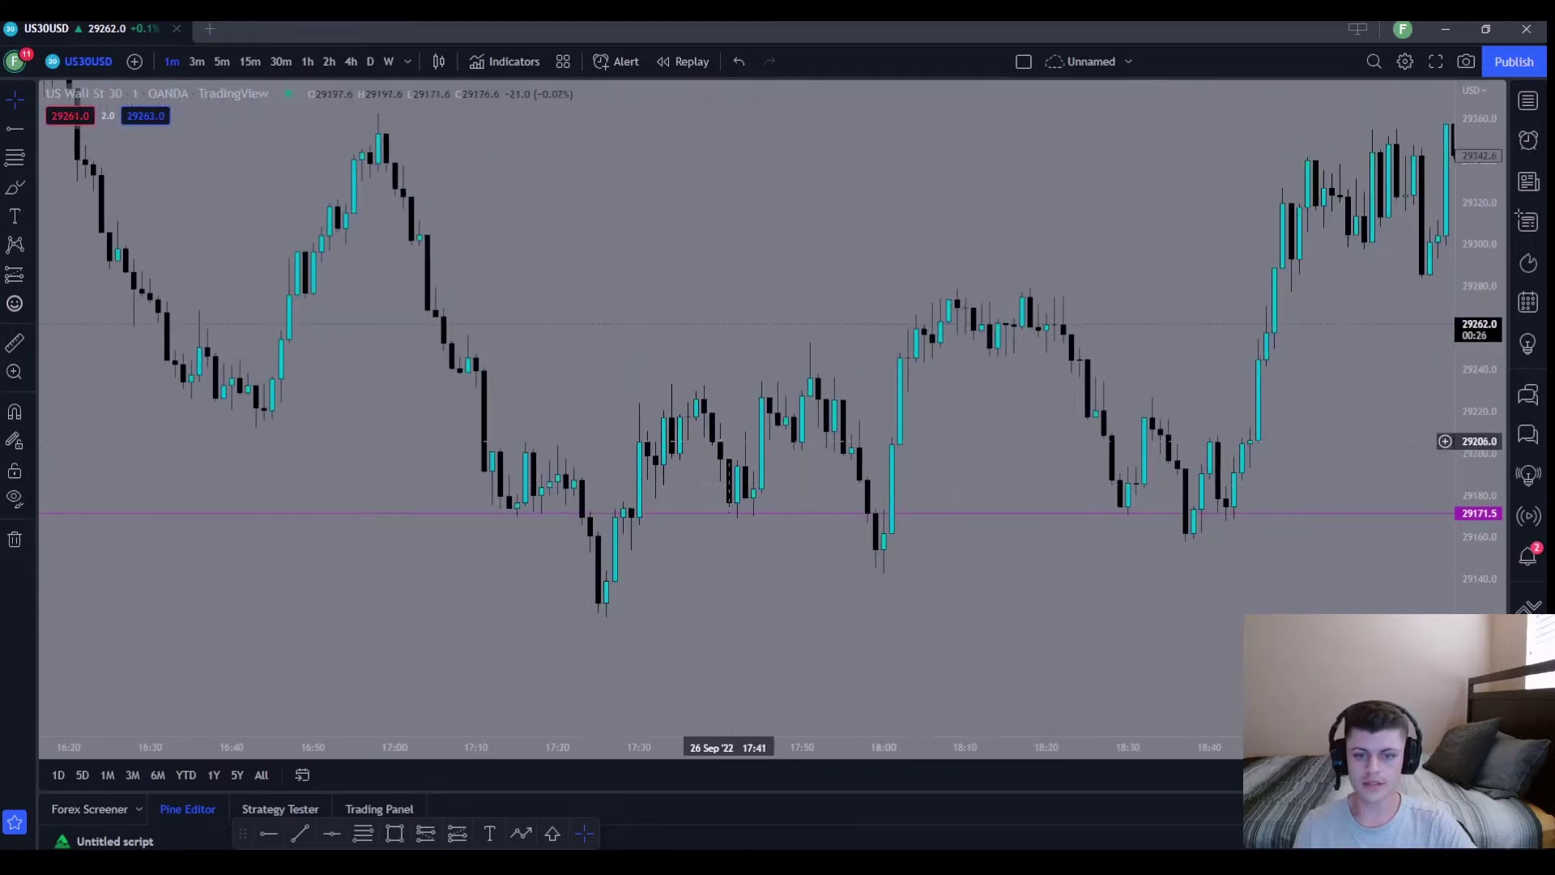
drag(737, 456, 990, 500)
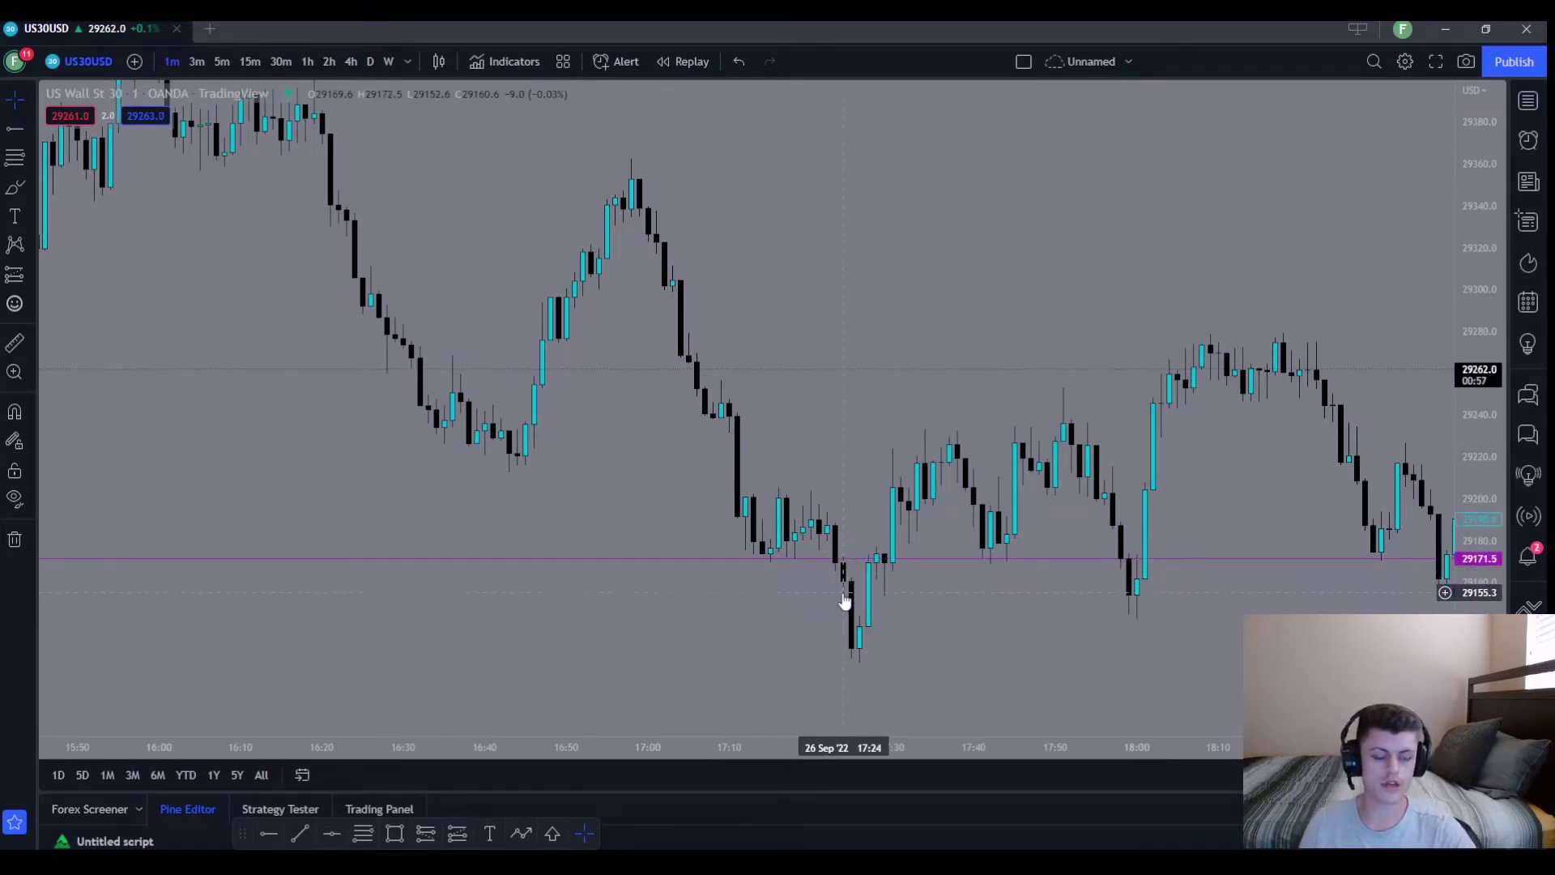
drag(939, 605, 872, 572)
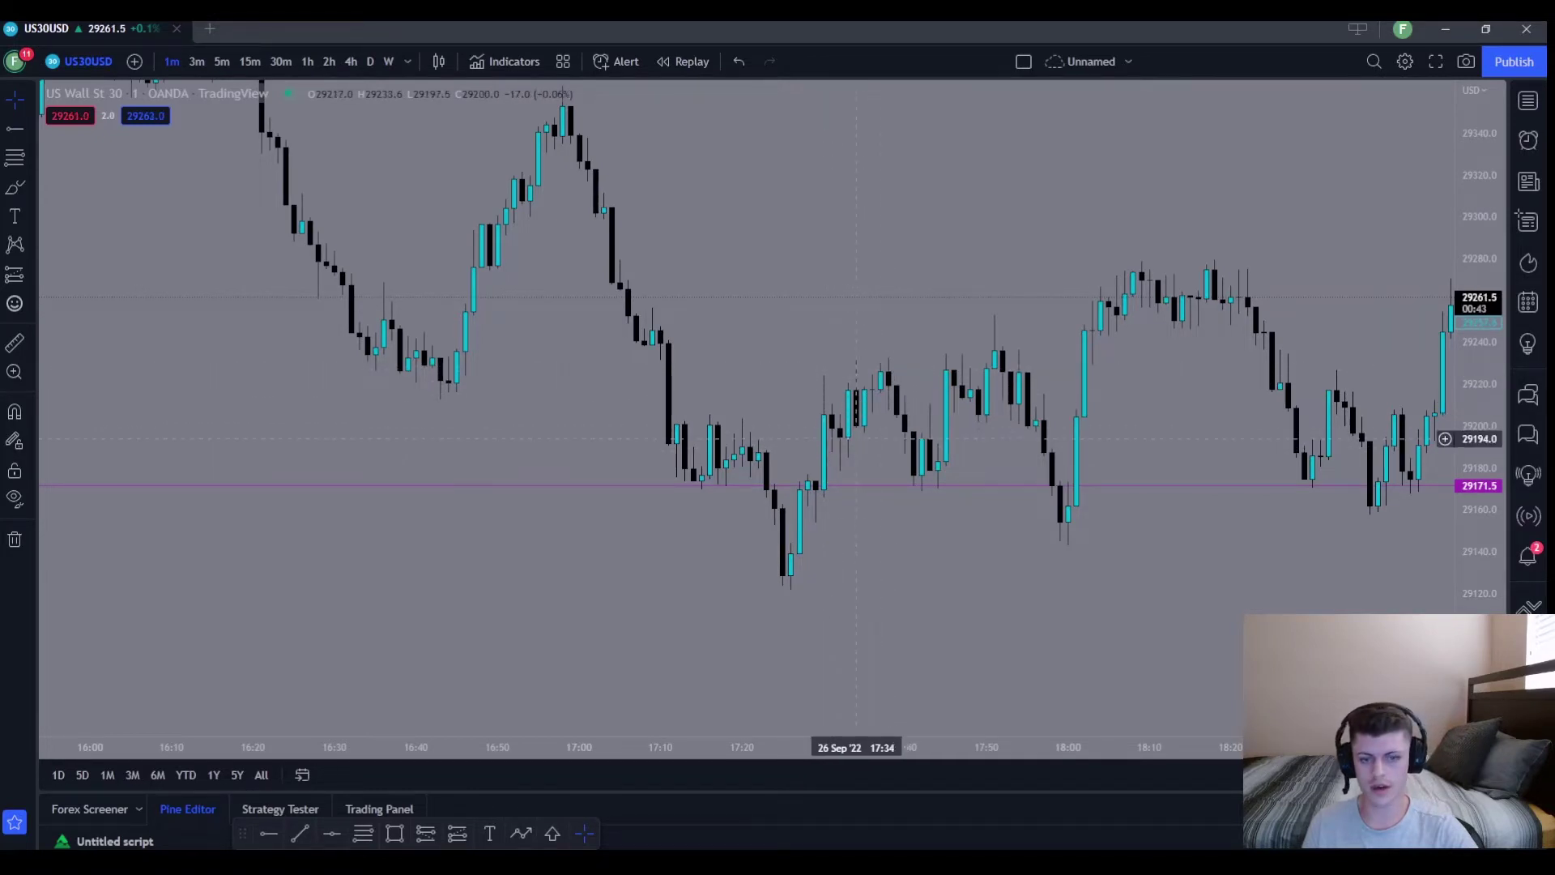
scroll(856, 438, down, 3)
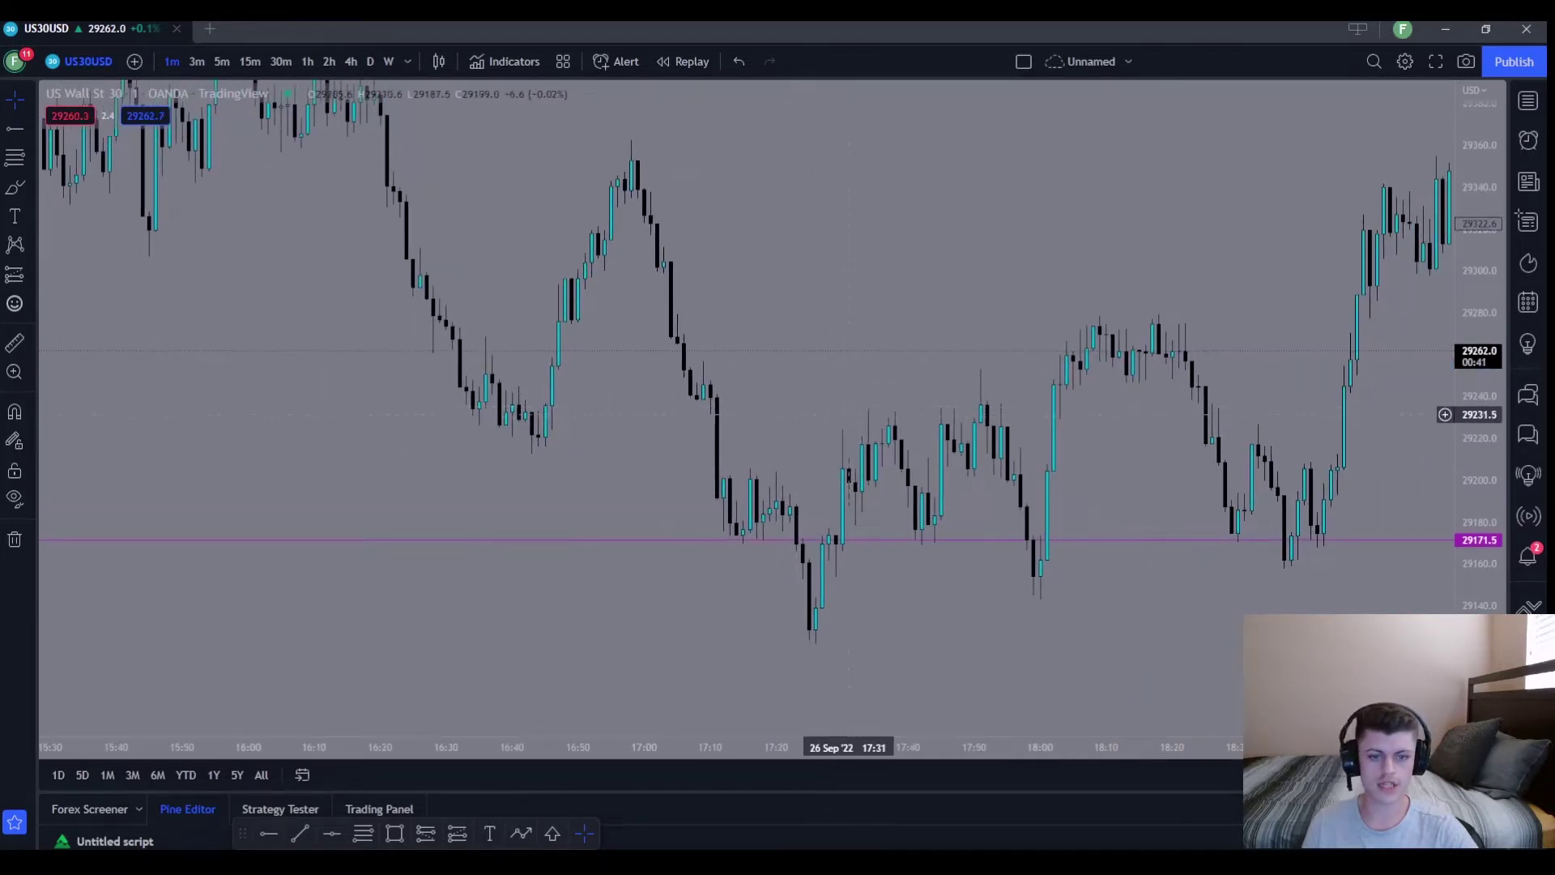
Draw a trend line along the rising highs from about 29222 at 17:30 to about 18:15.
click(300, 833)
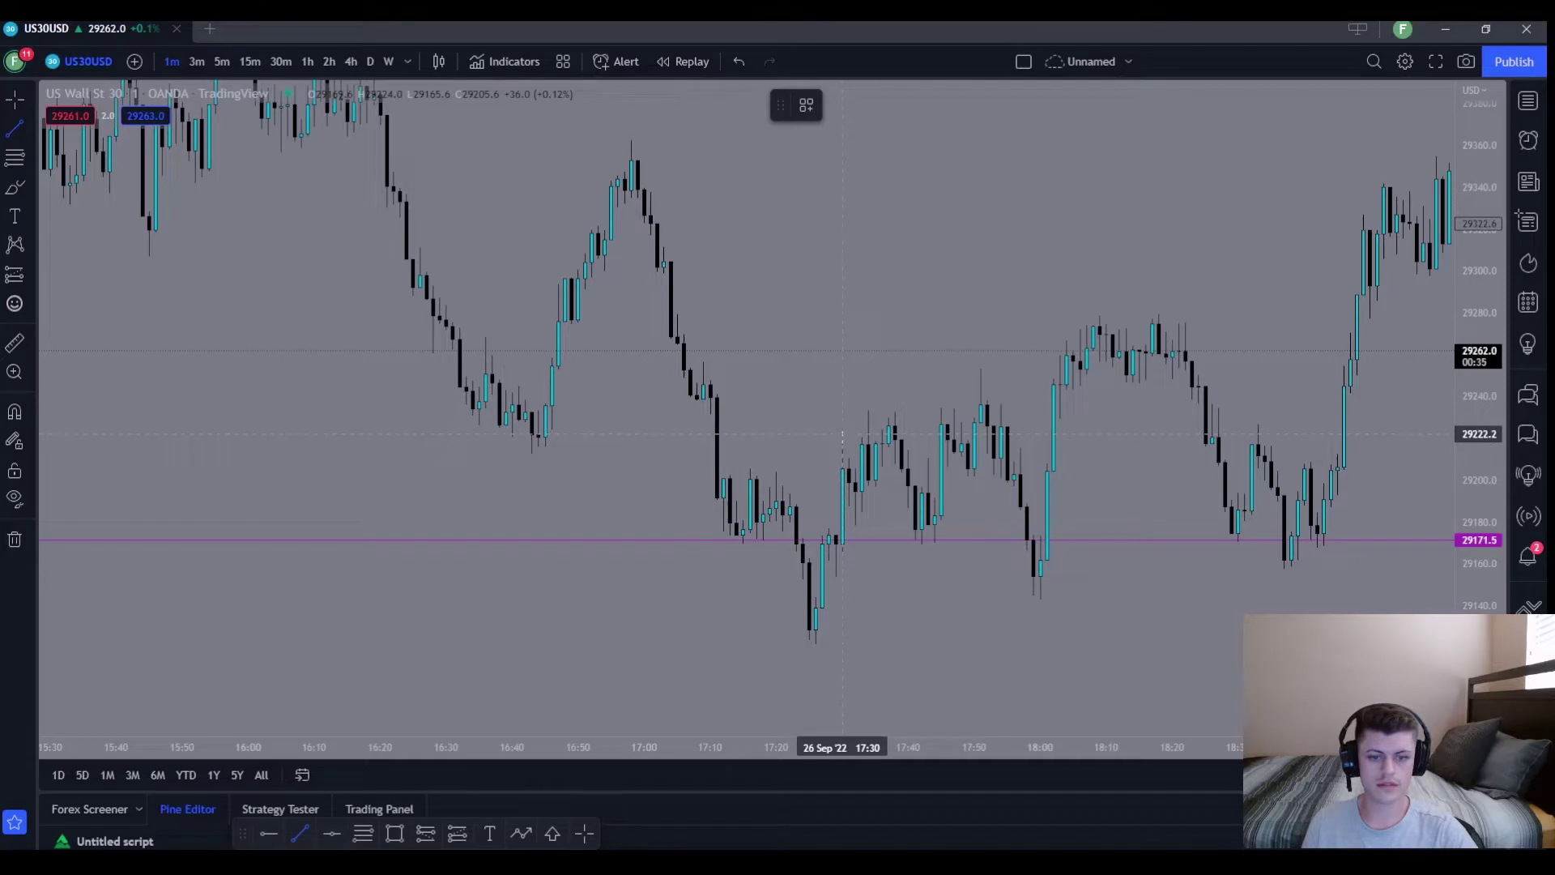
click(843, 435)
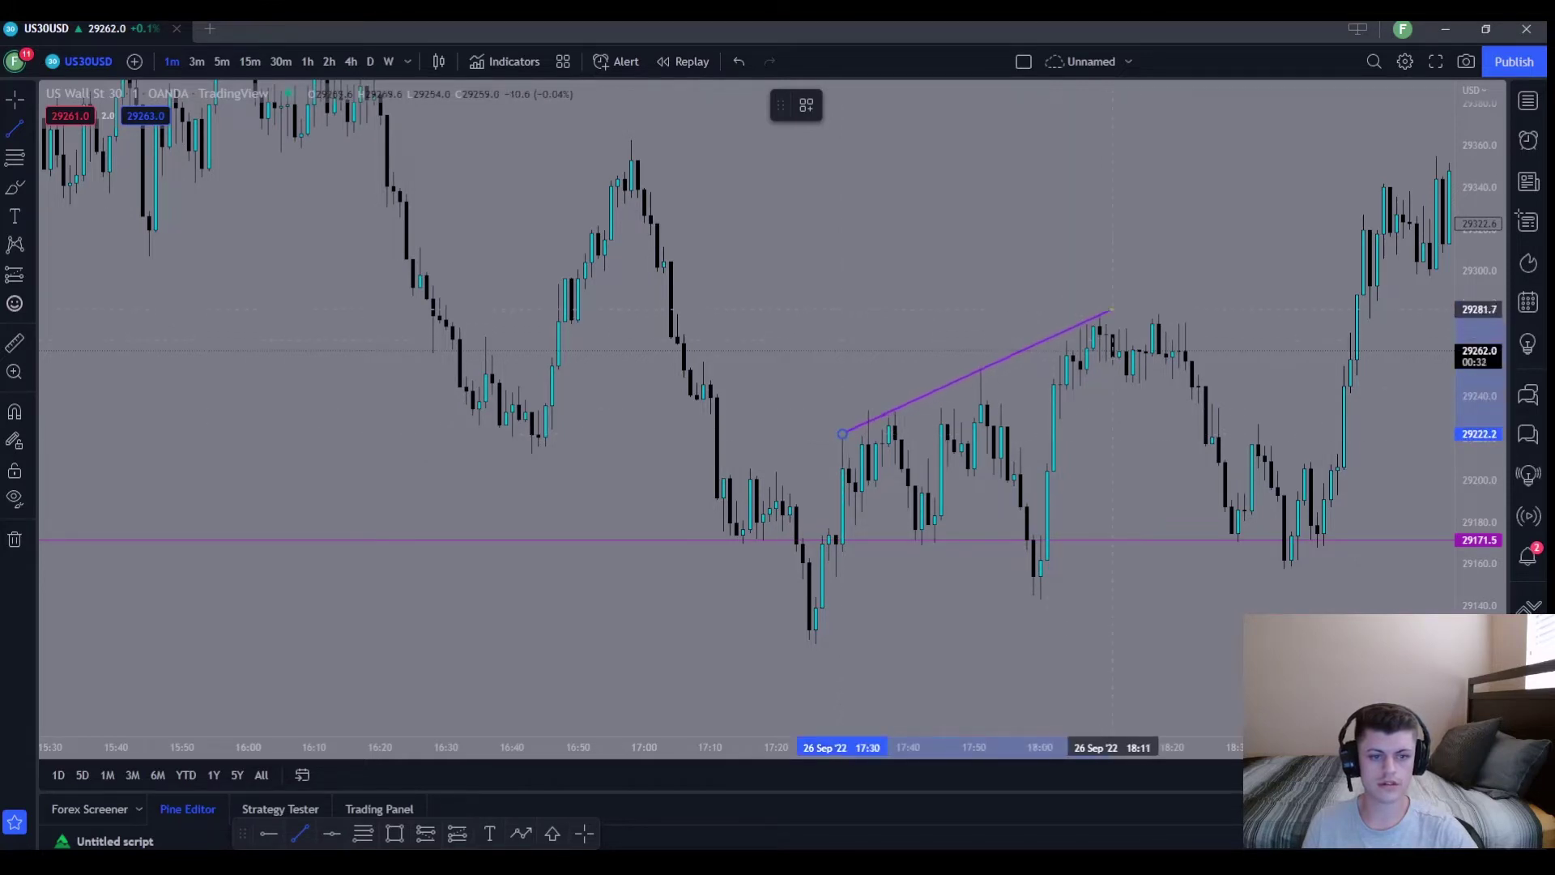
click(1137, 300)
click(1093, 411)
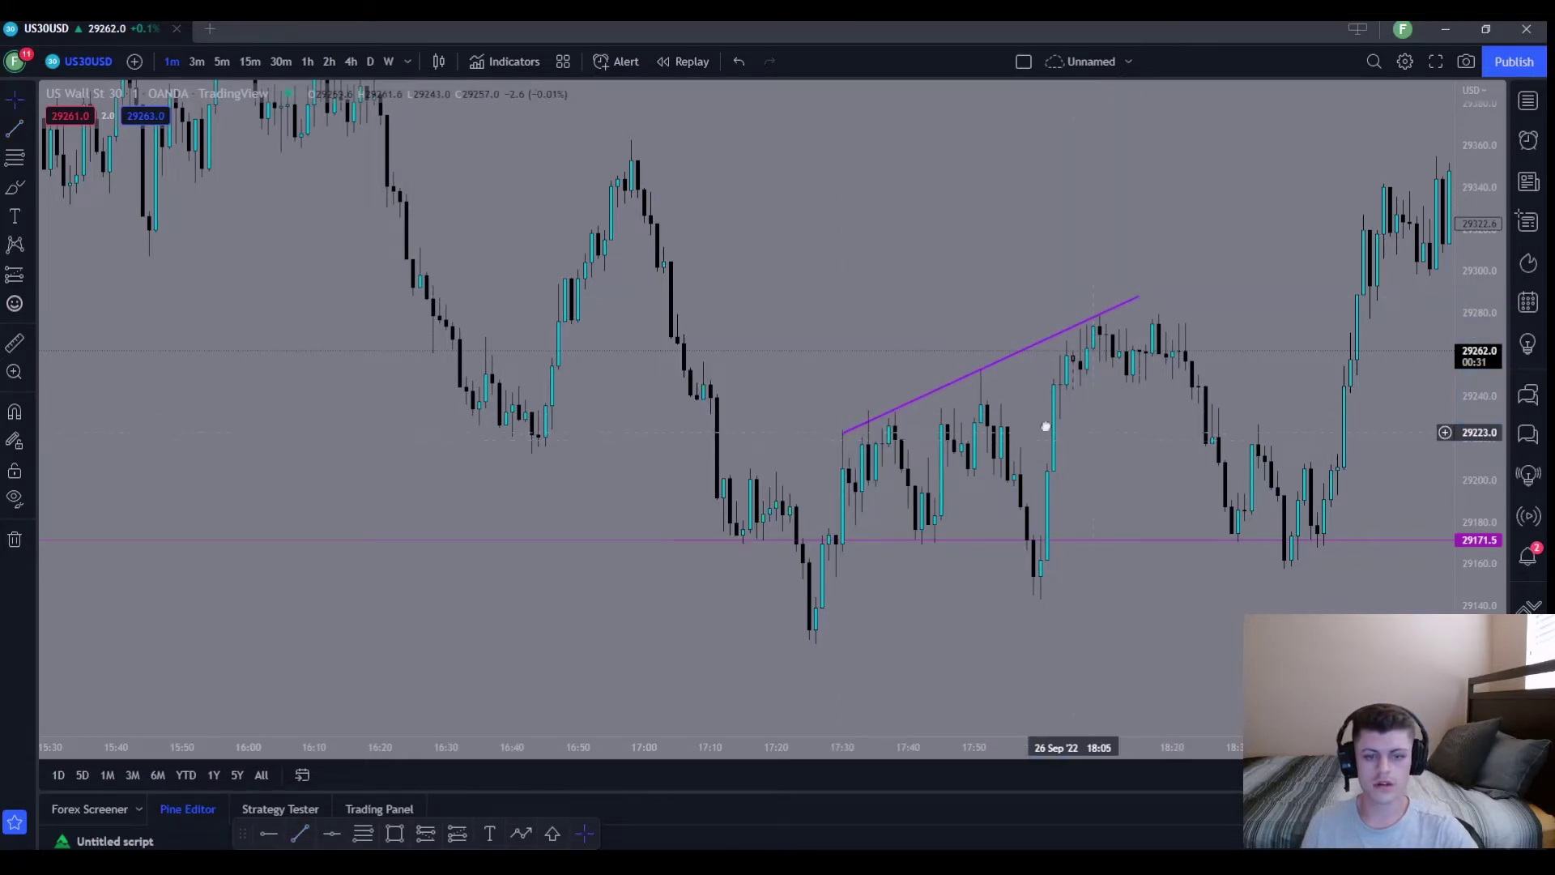
Draw a small rectangle over the highs from 17:31 to 17:49, spanning about 29235 to 29227.
drag(983, 459, 865, 434)
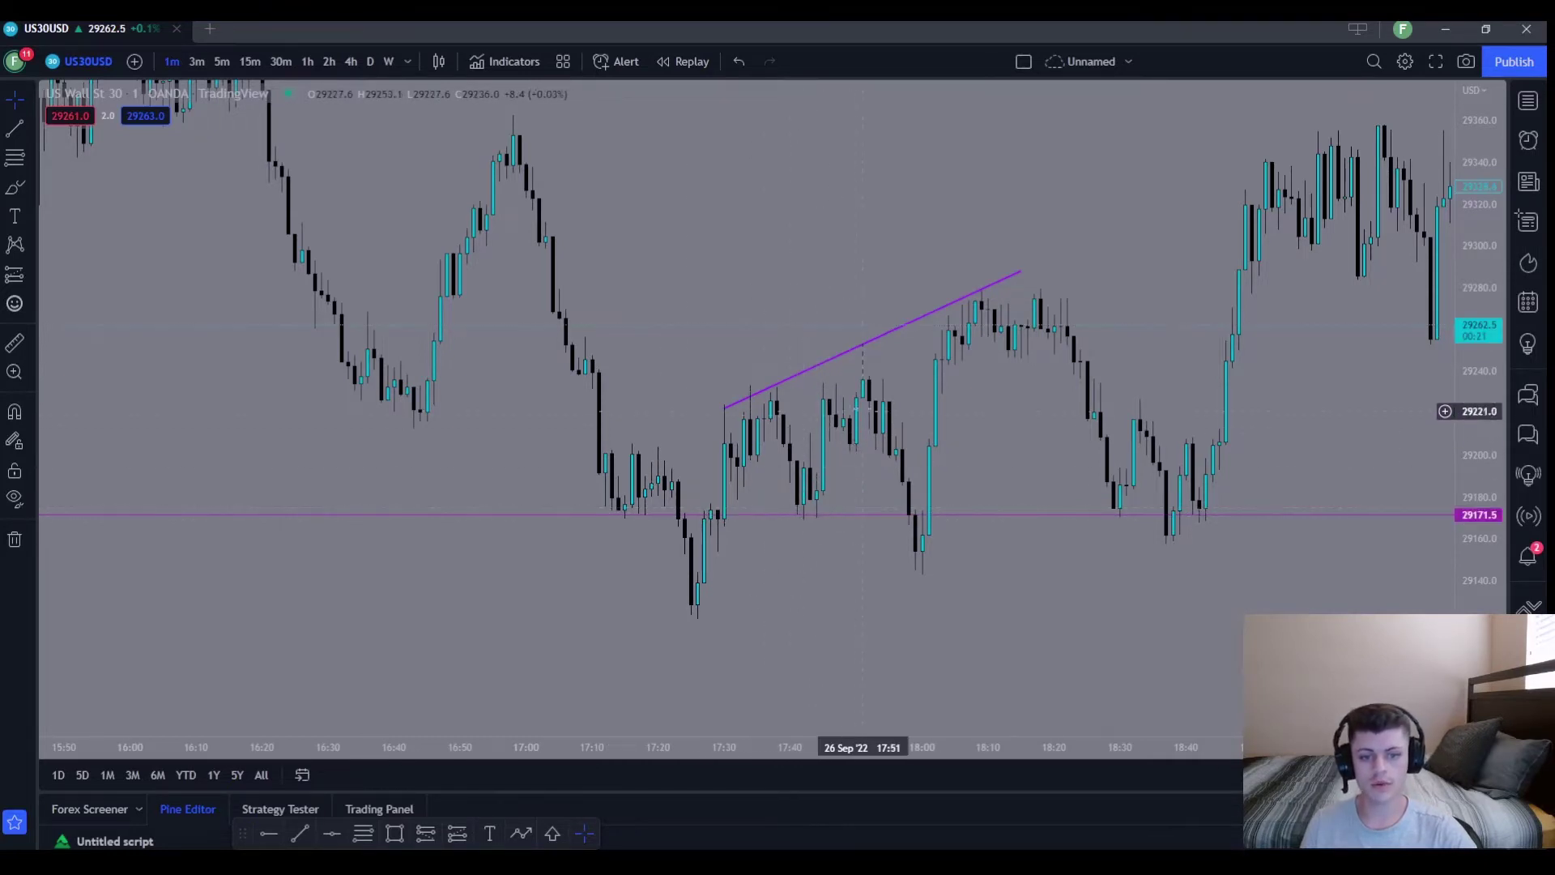
click(395, 833)
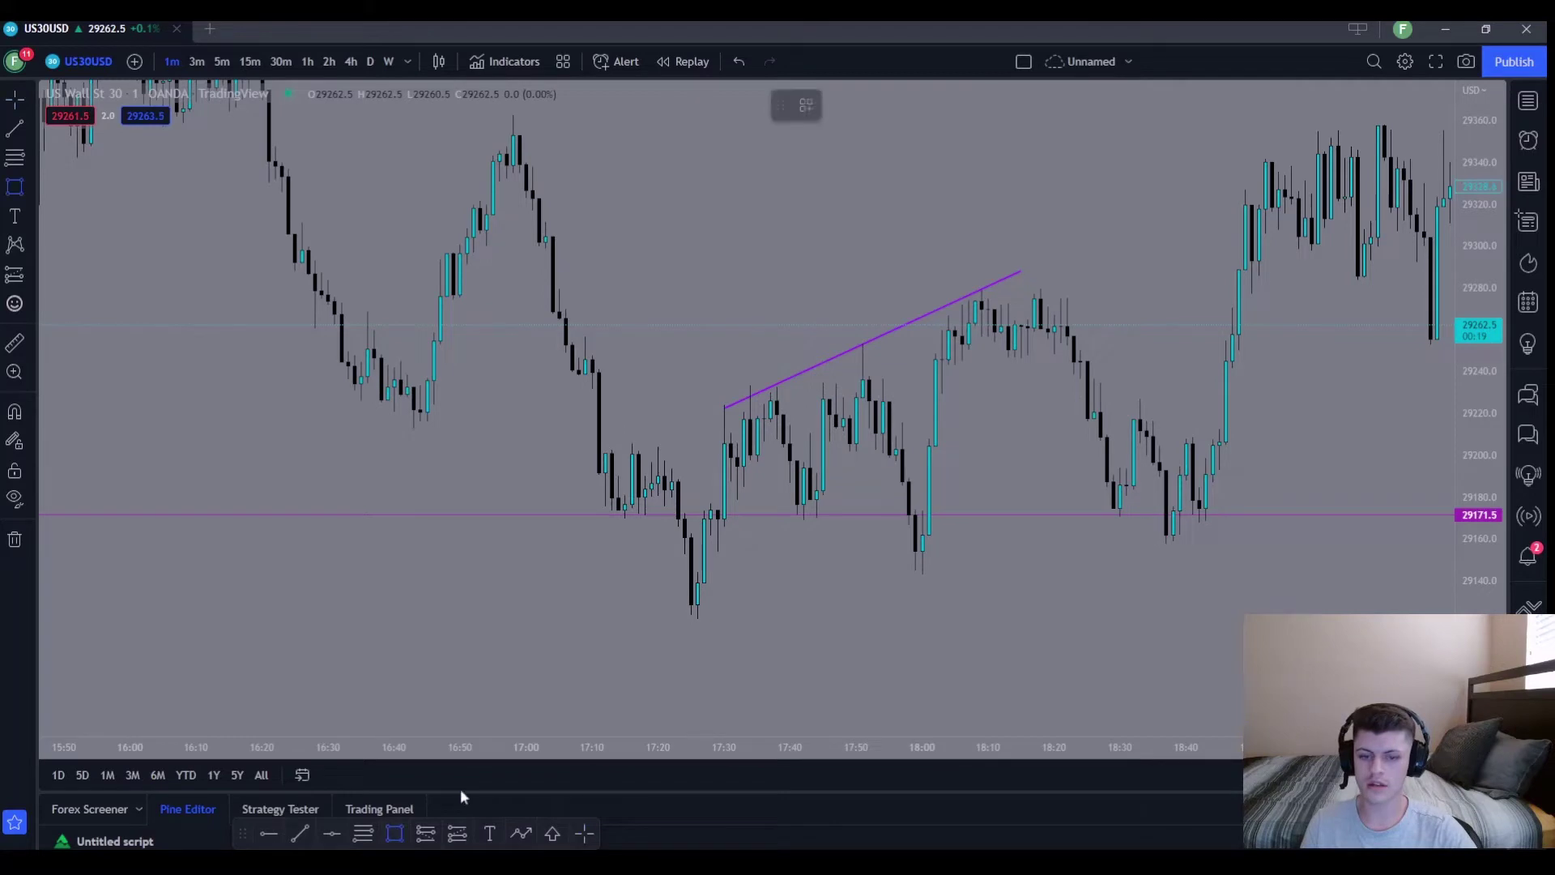
click(731, 382)
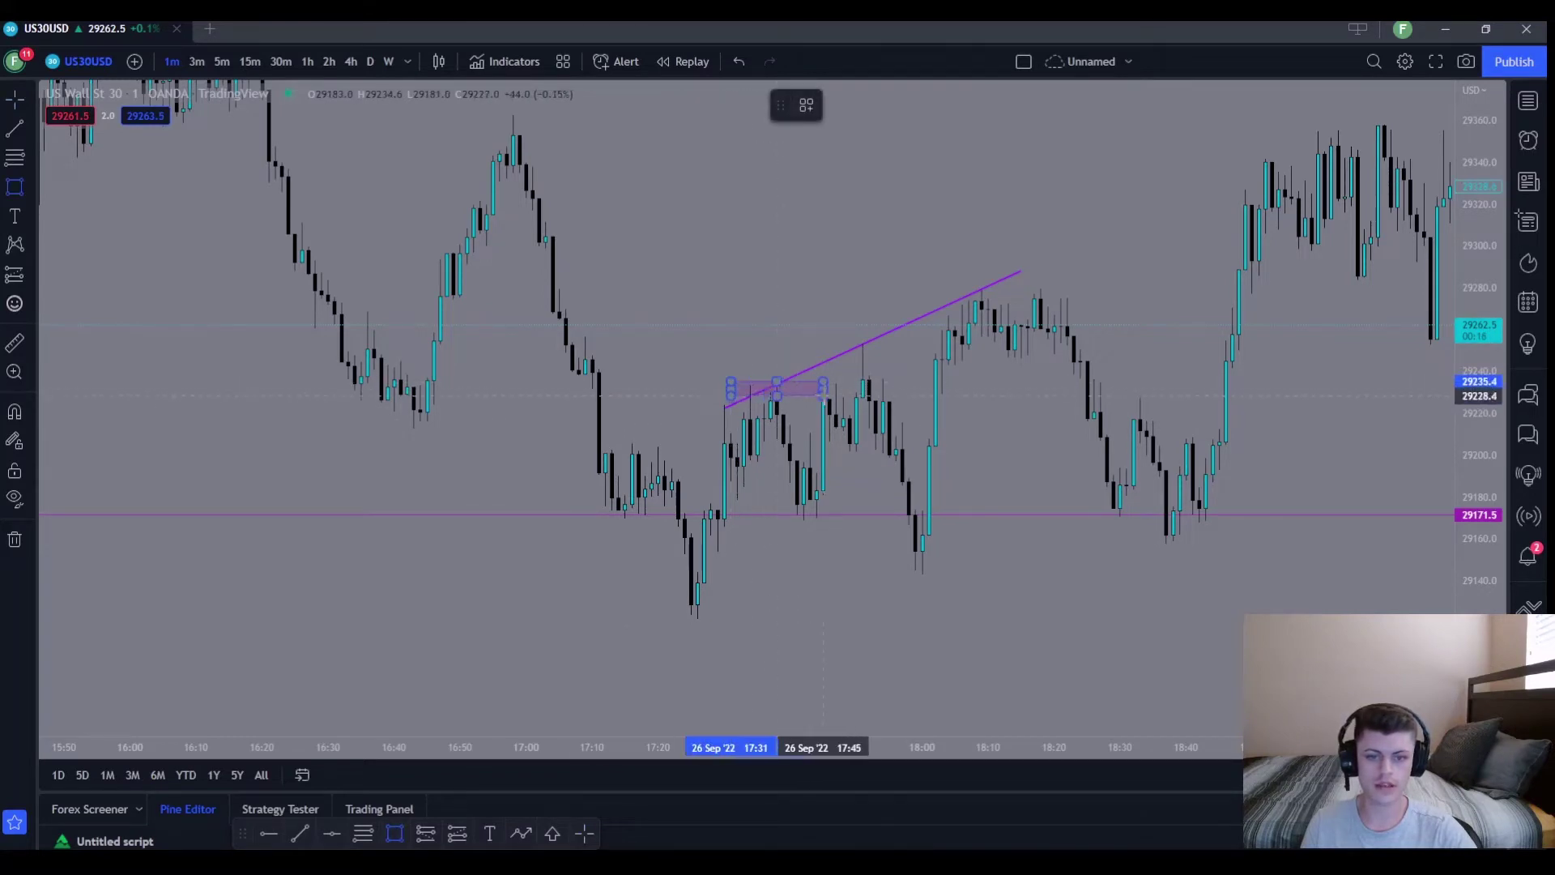
double_click(849, 400)
key(Escape)
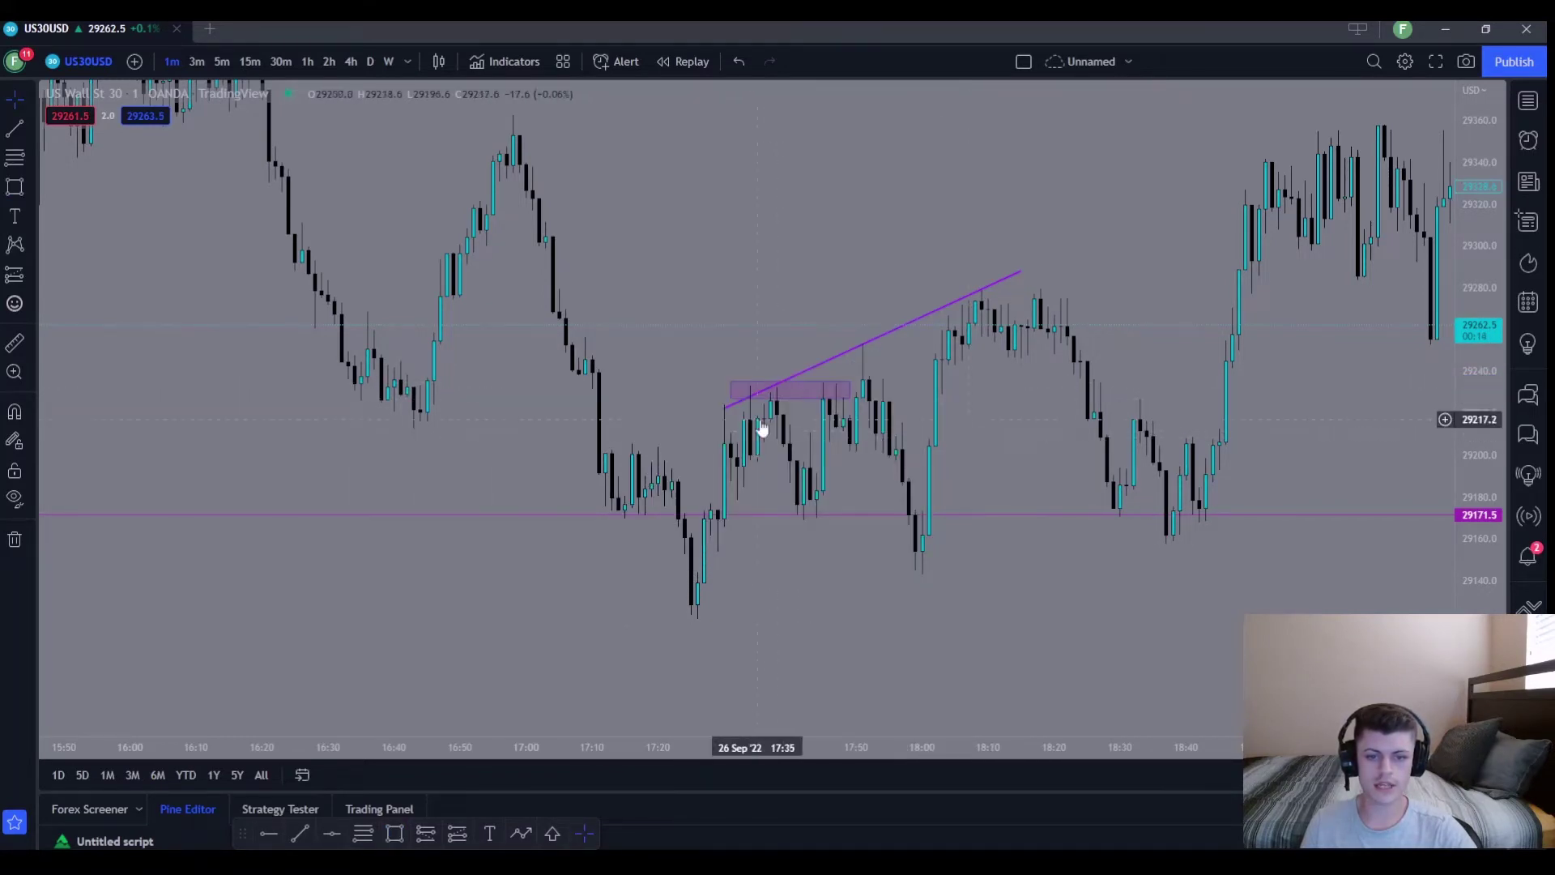
click(769, 398)
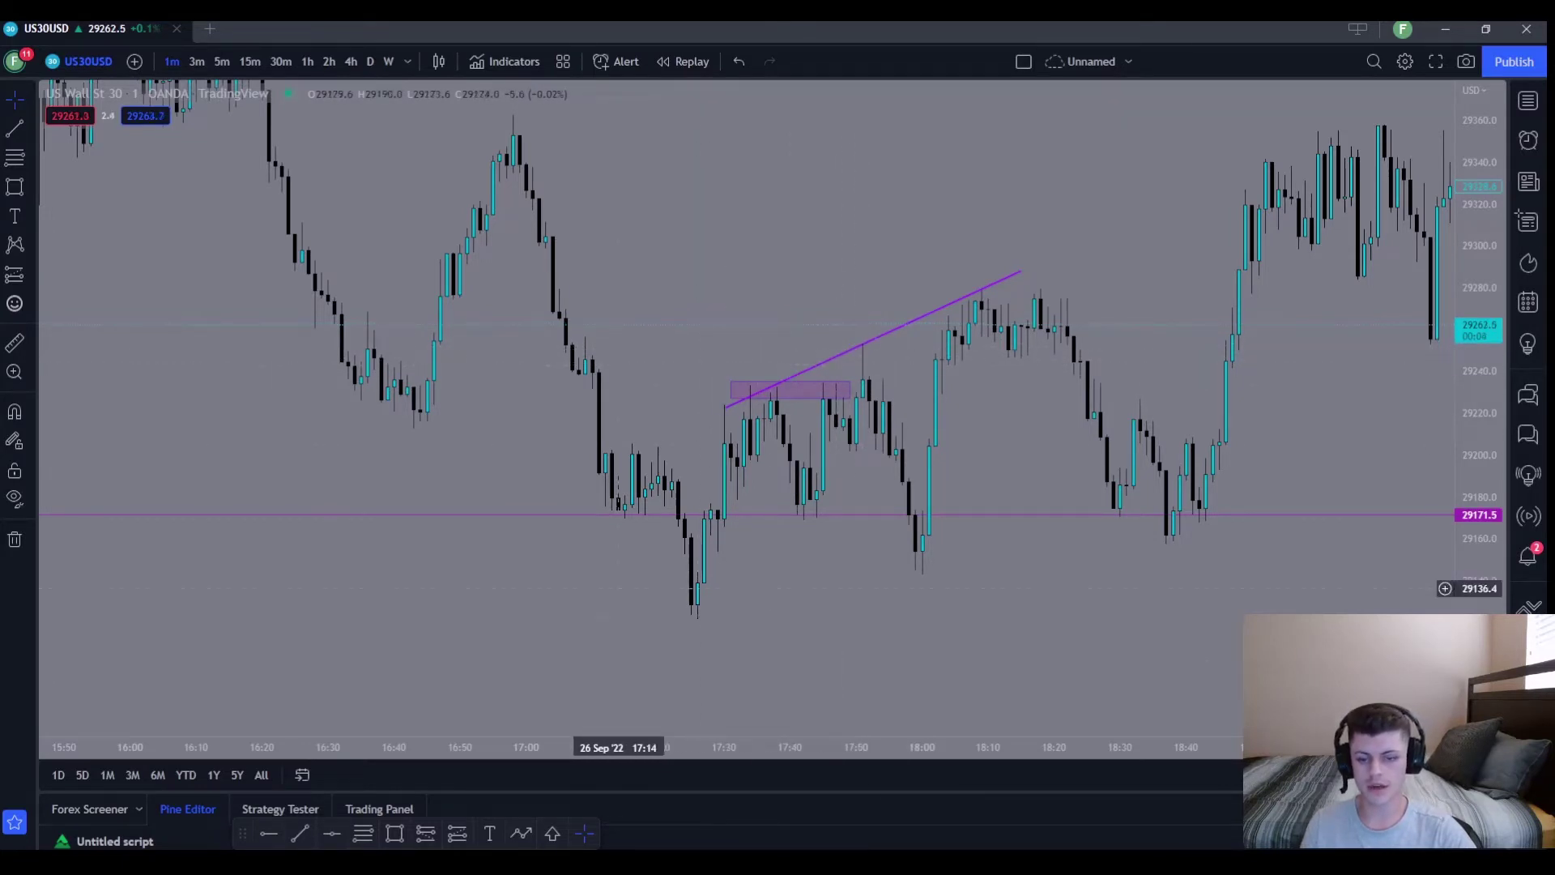
Try a larger rectangle from 17:03 to 17:59 spanning about 29258 to 29238, and delete it.
click(396, 834)
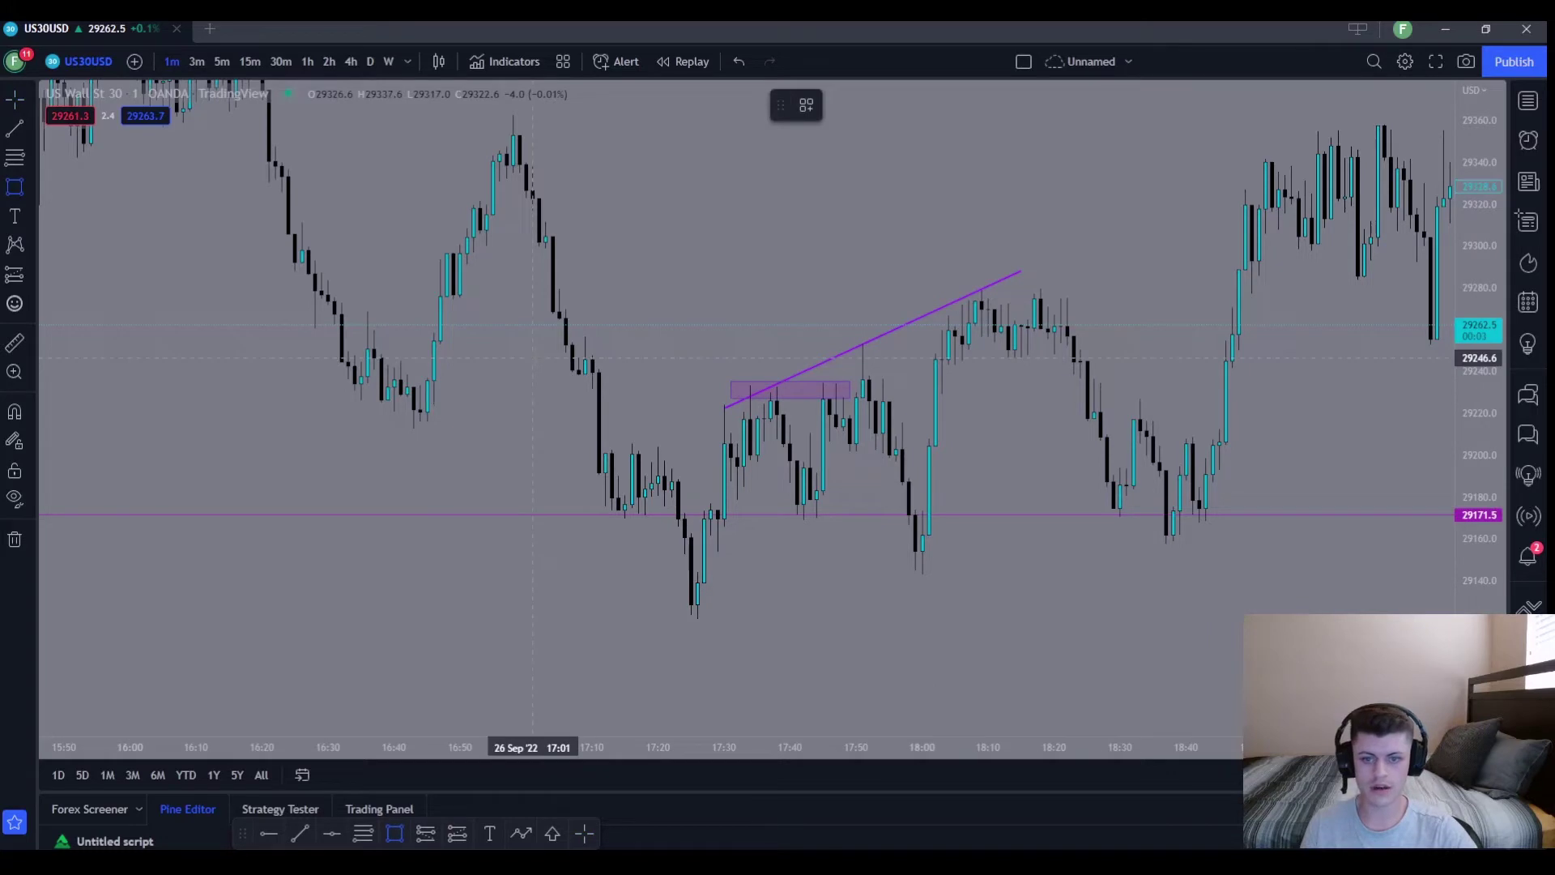
mouse_move(546, 334)
mouse_down()
mouse_move(601, 375)
mouse_move(915, 376)
mouse_up()
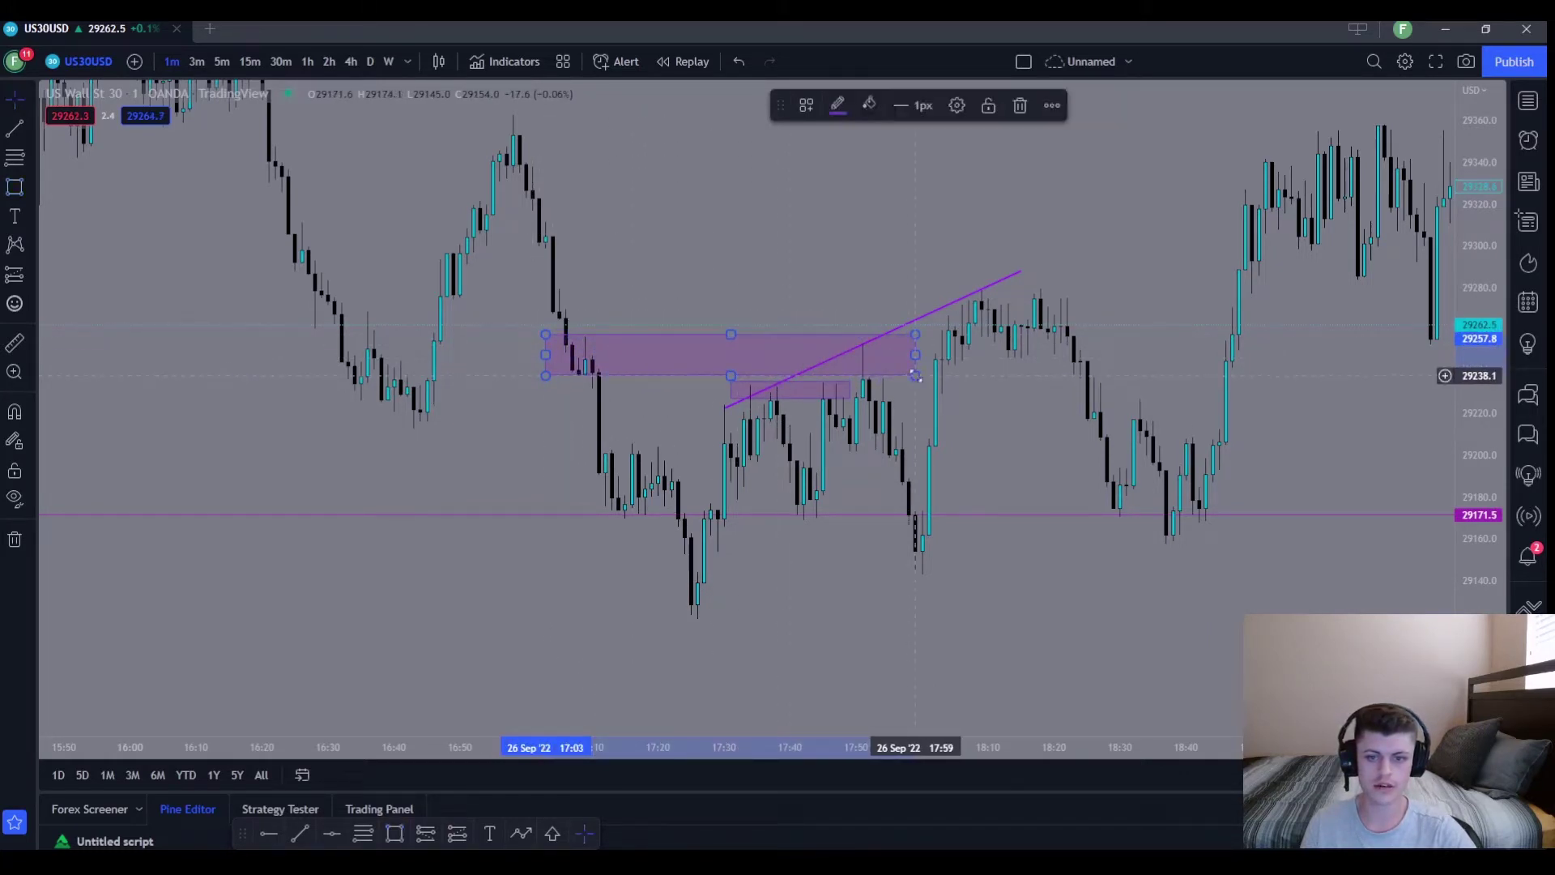
click(909, 412)
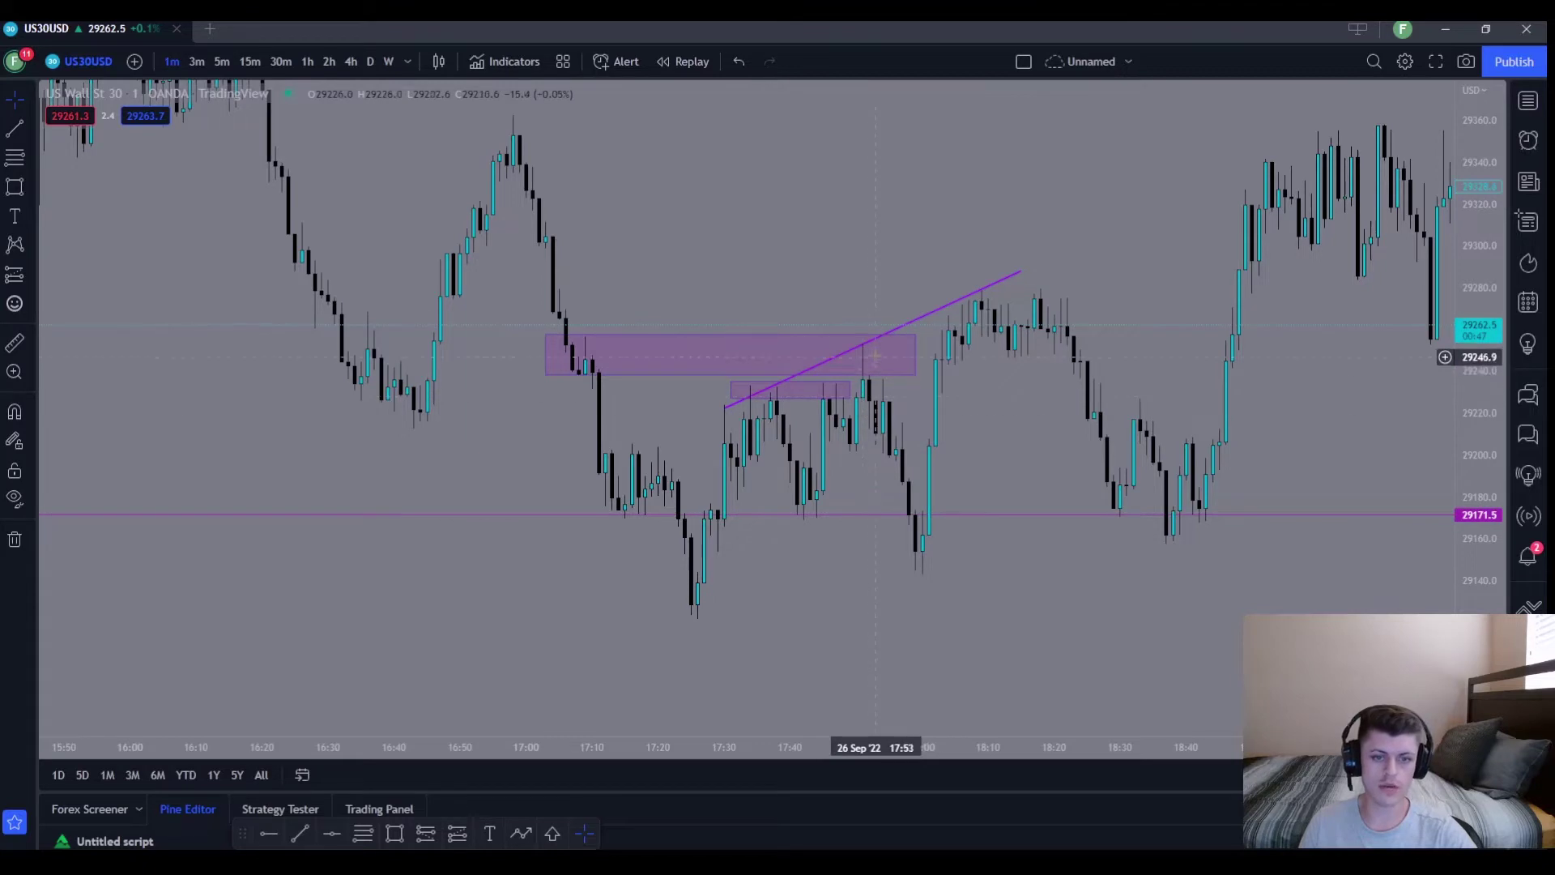
click(911, 369)
key(Delete)
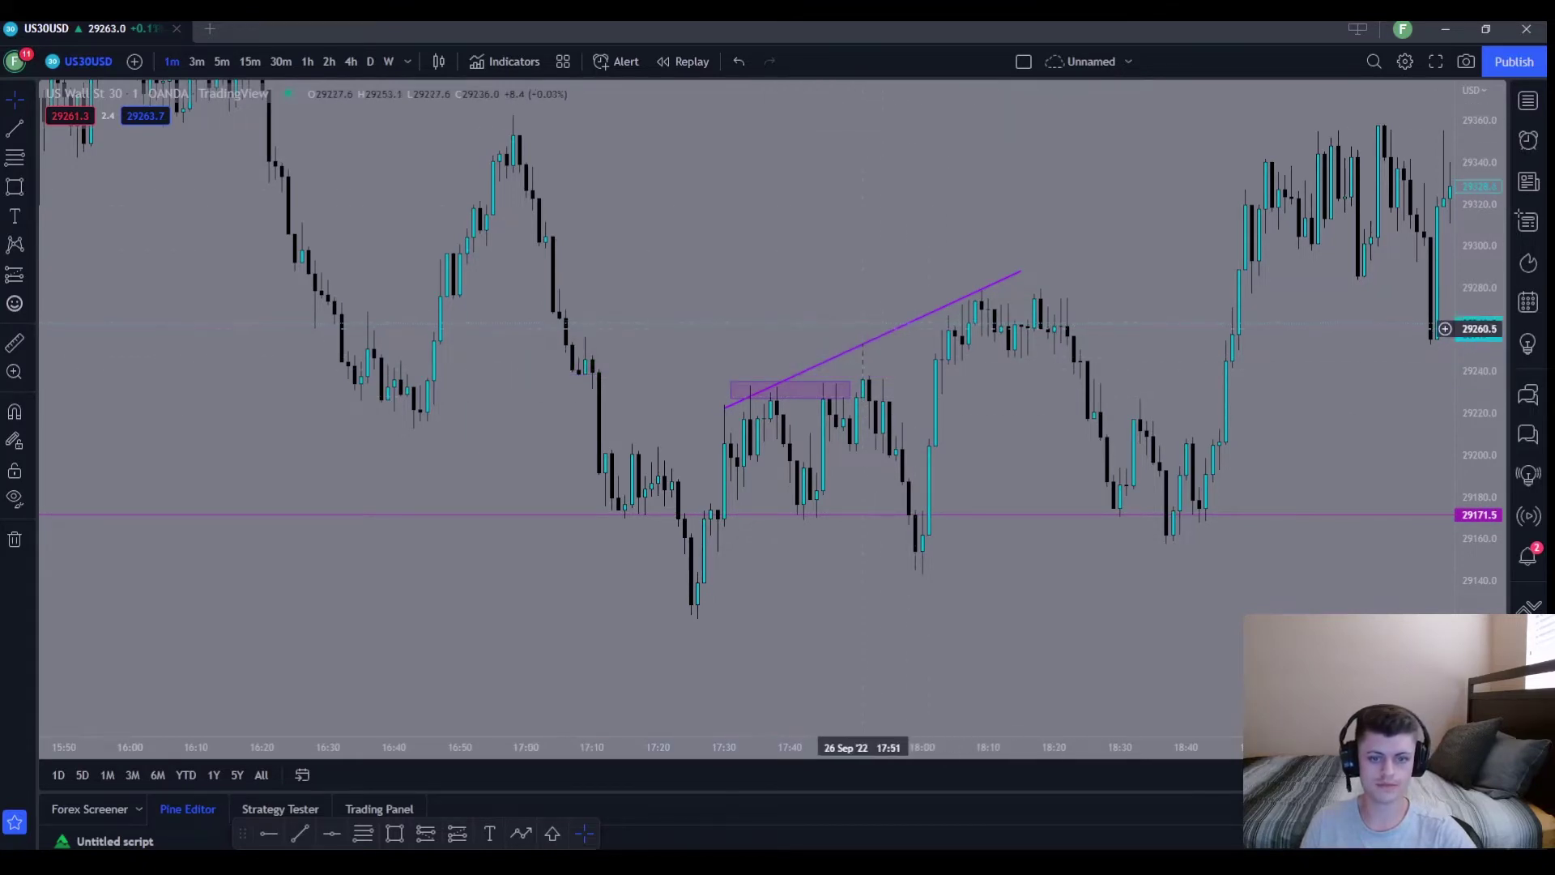
Delete the small rectangle over the highs between 17:31 and 17:49.
click(852, 387)
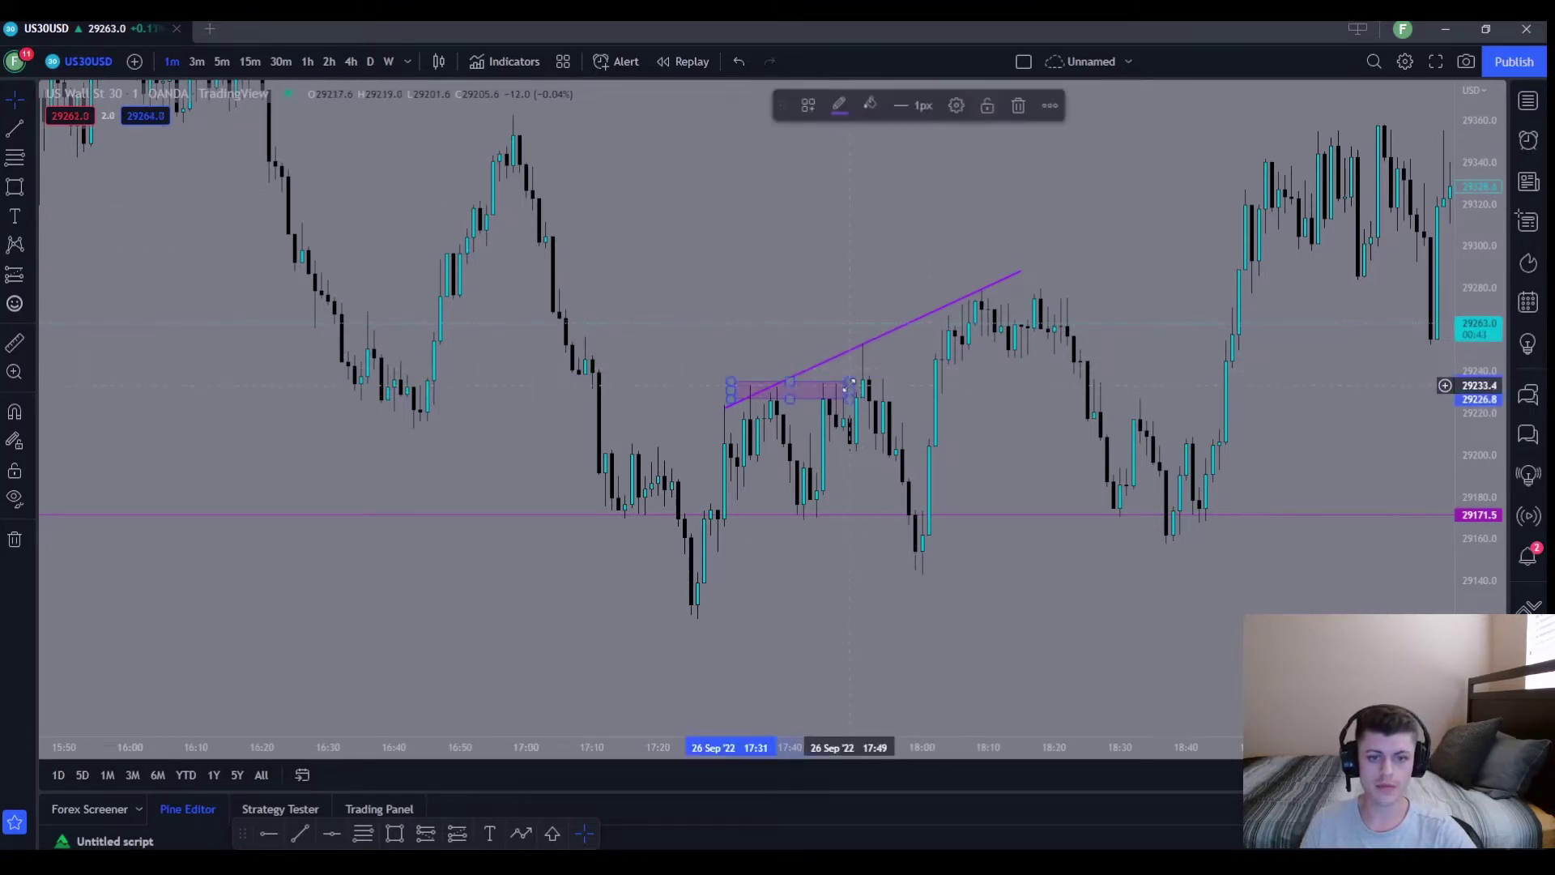
click(1030, 109)
scroll(936, 481, up, 1)
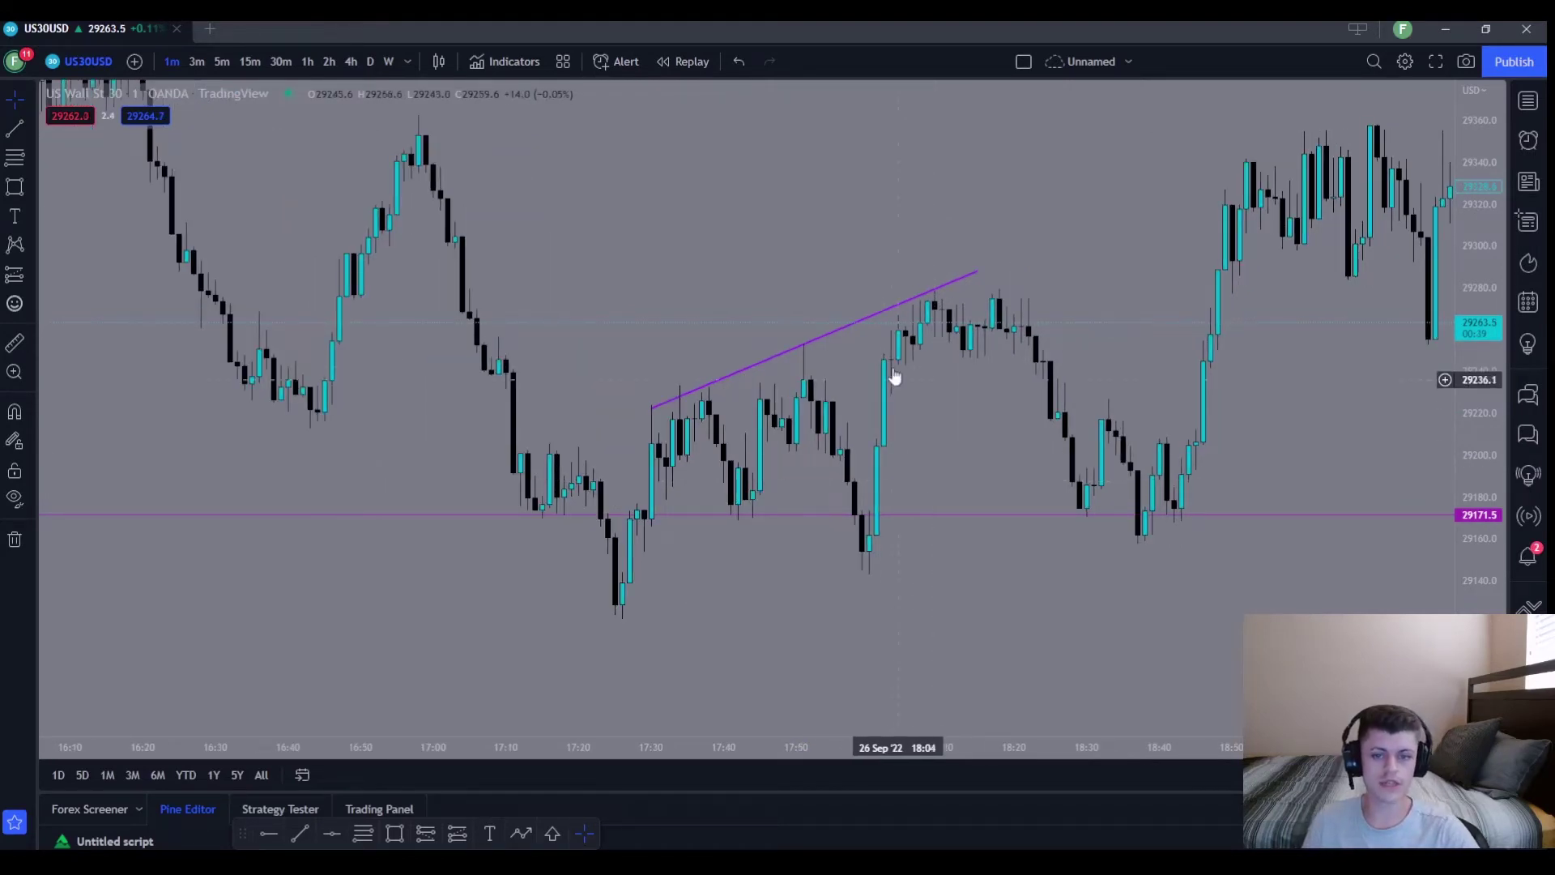
Extend the upper end of the trend line to about 29458, just past the 19:54 spike high.
scroll(948, 478, down, 4)
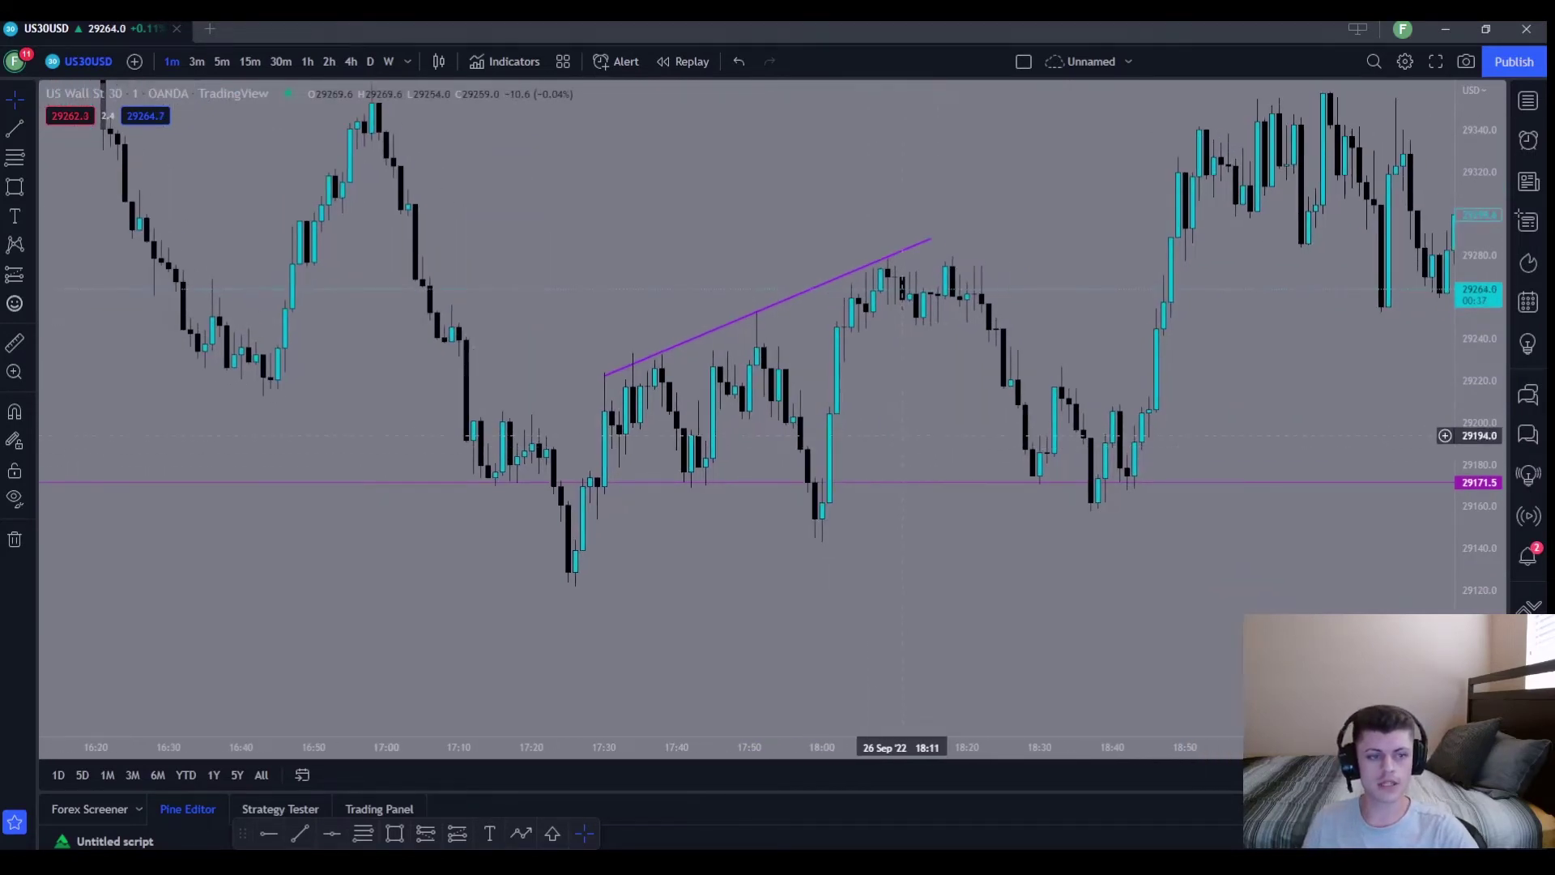
drag(1479, 208, 1478, 496)
scroll(1233, 488, down, 1)
drag(1198, 407, 989, 506)
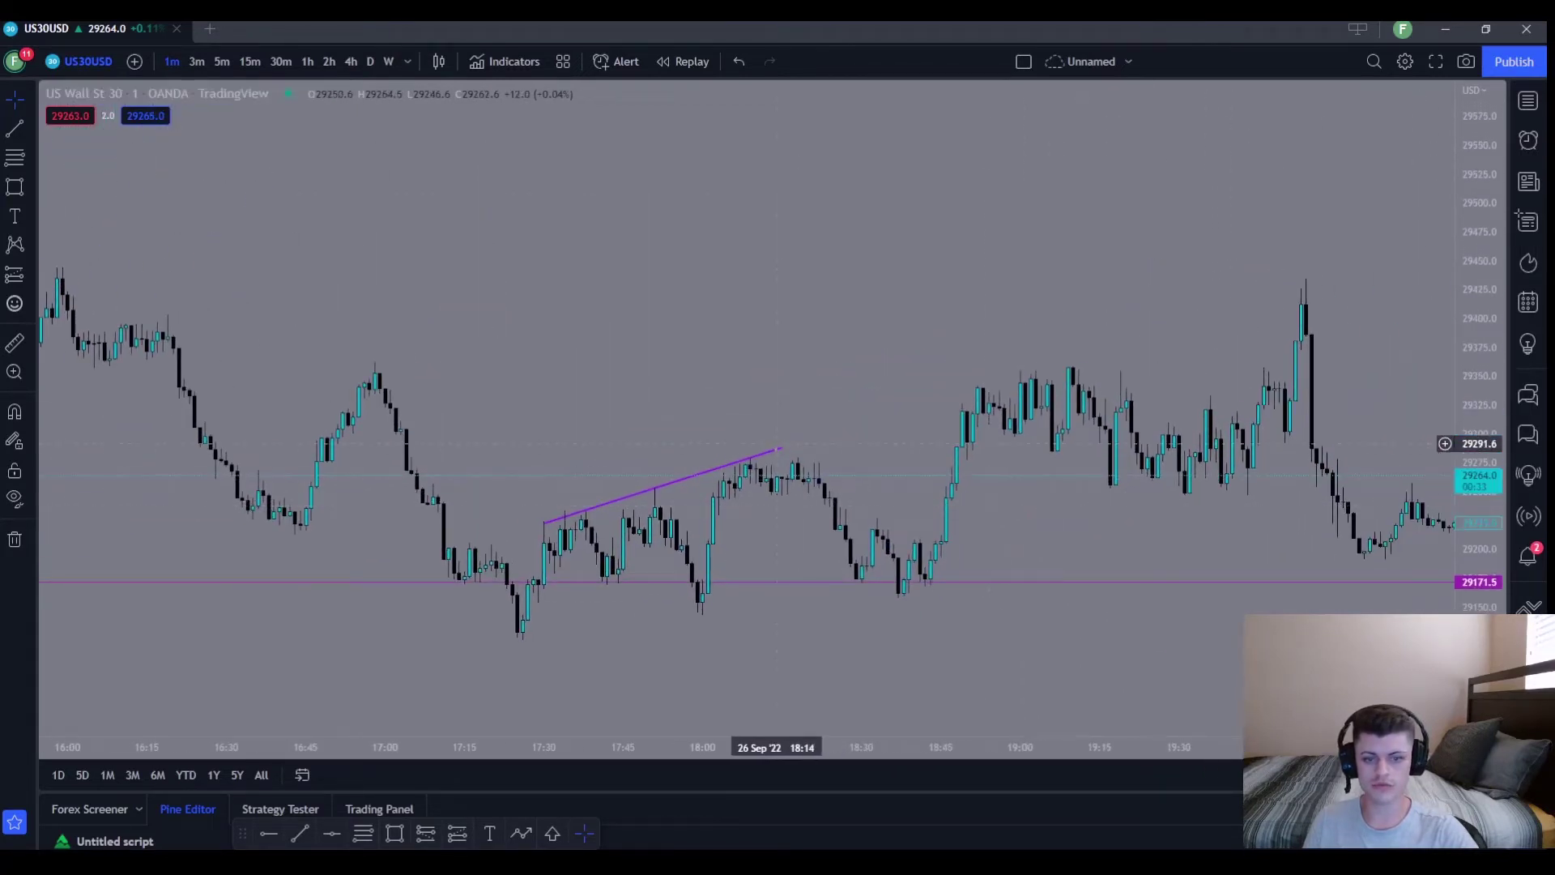
drag(786, 448, 1379, 252)
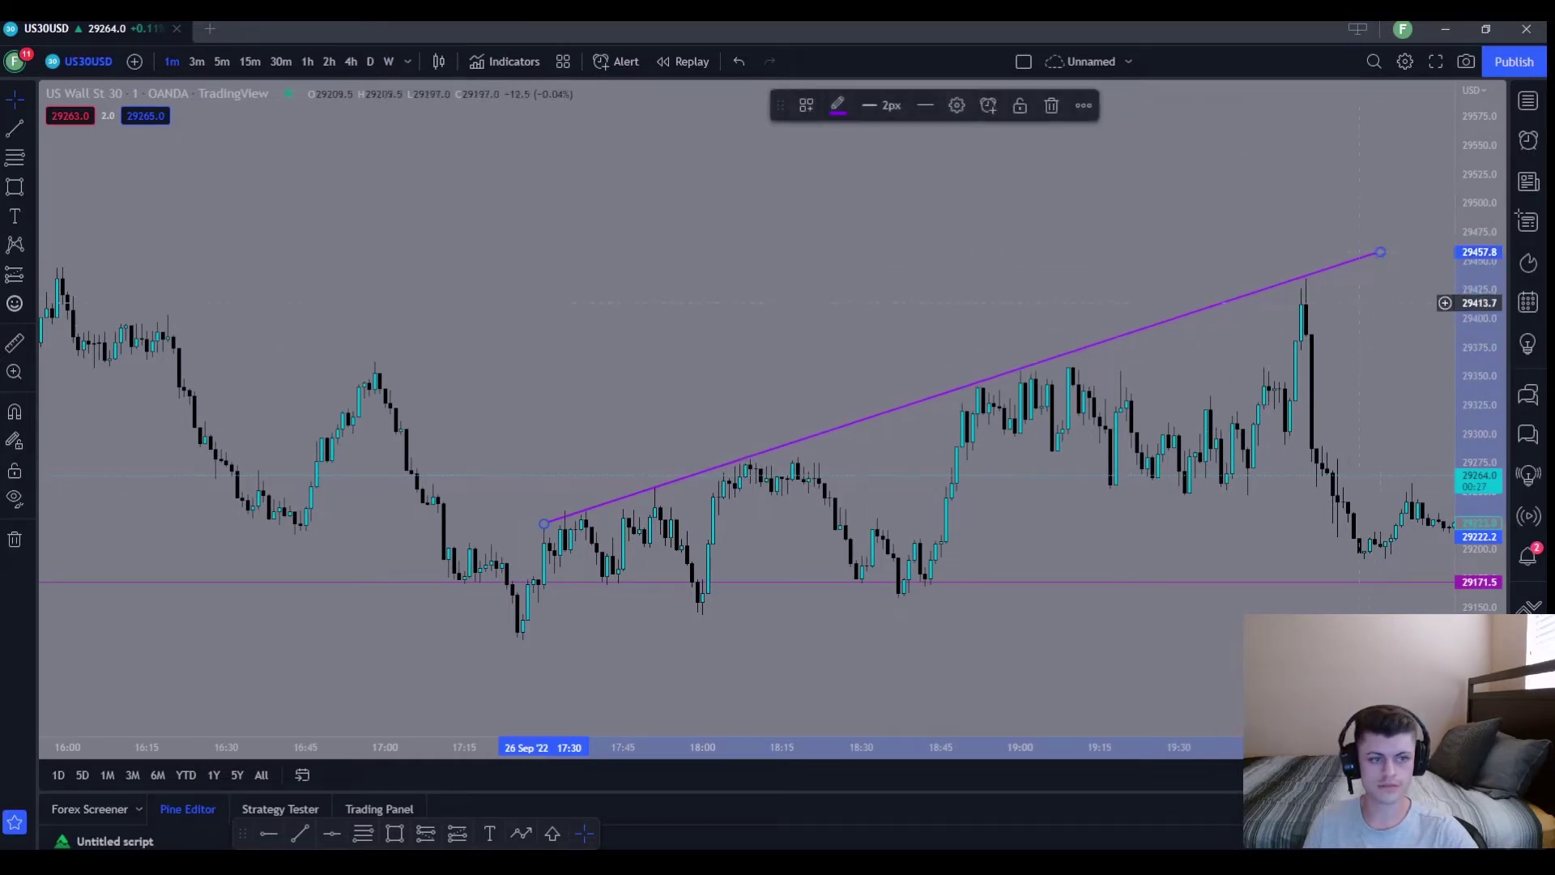
click(1361, 301)
Examine how the 1-minute highs from 17:30 onward line up with the extended trend line above the 29171.5 level.
drag(936, 522, 984, 457)
scroll(777, 578, up, 2)
drag(727, 590, 774, 624)
scroll(696, 607, down, 2)
scroll(700, 614, down, 2)
scroll(724, 634, up, 1)
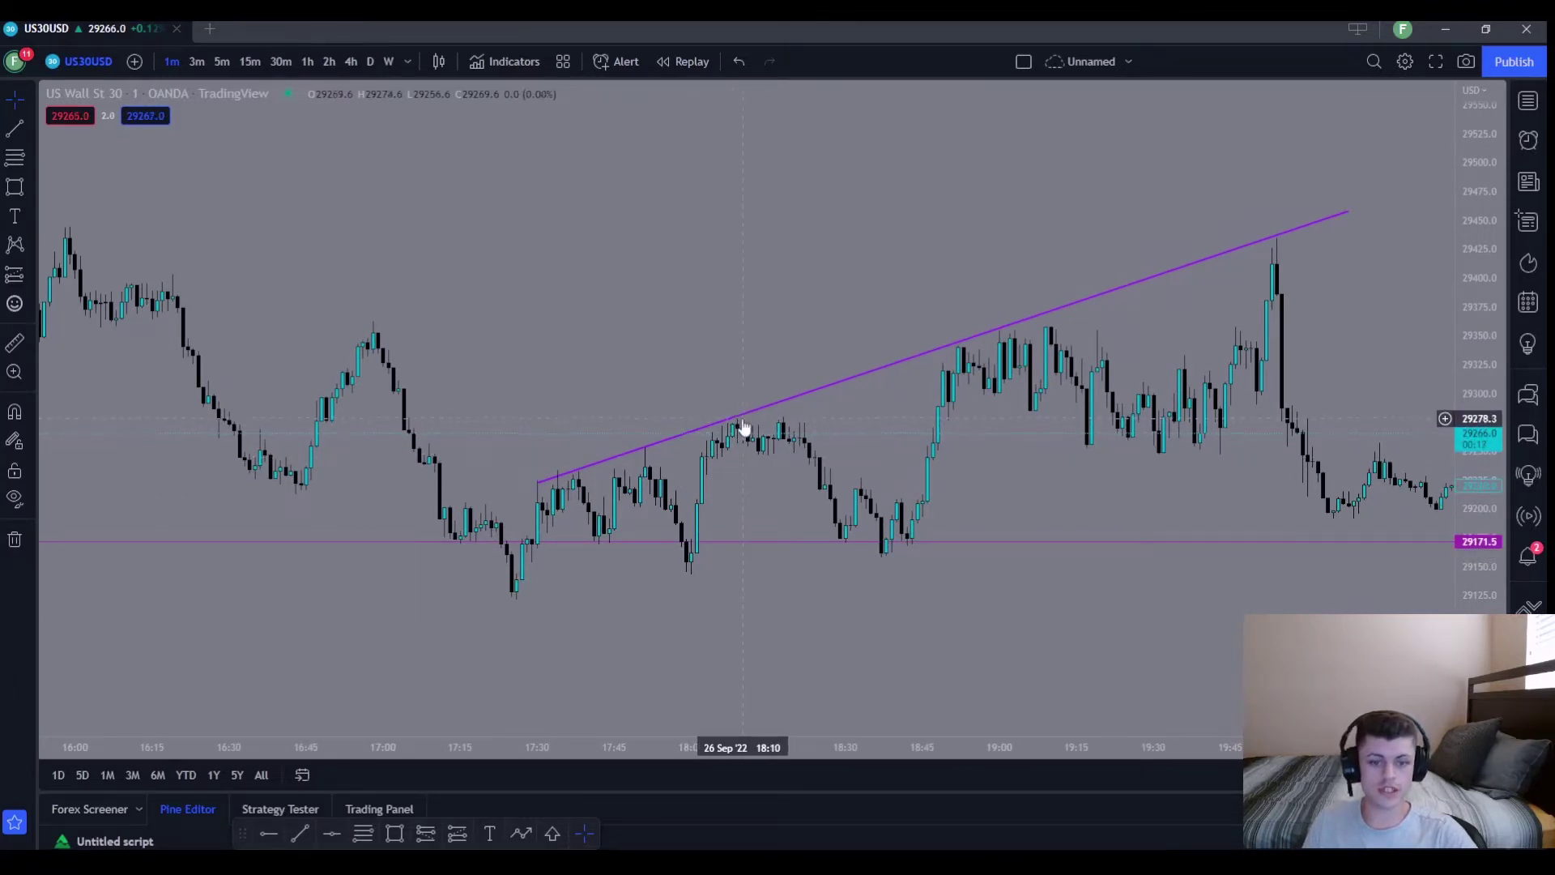
drag(1479, 704, 1479, 518)
scroll(789, 534, up, 2)
drag(796, 547, 1029, 518)
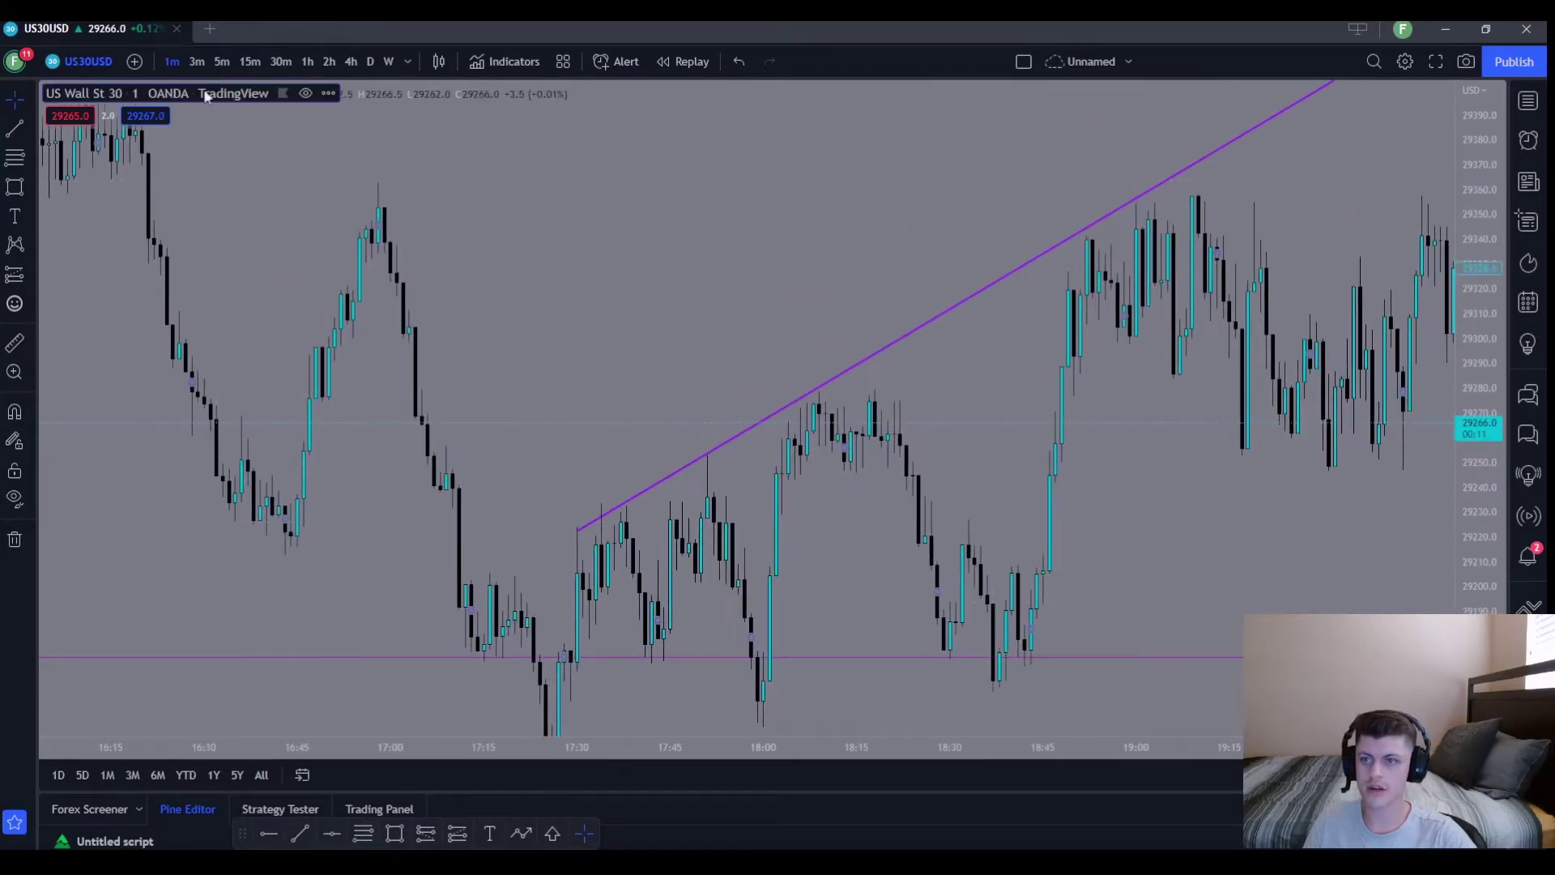
Switch the chart to the 3-minute timeframe for the swings between 17:00 and 20:00.
click(199, 63)
drag(965, 538, 208, 383)
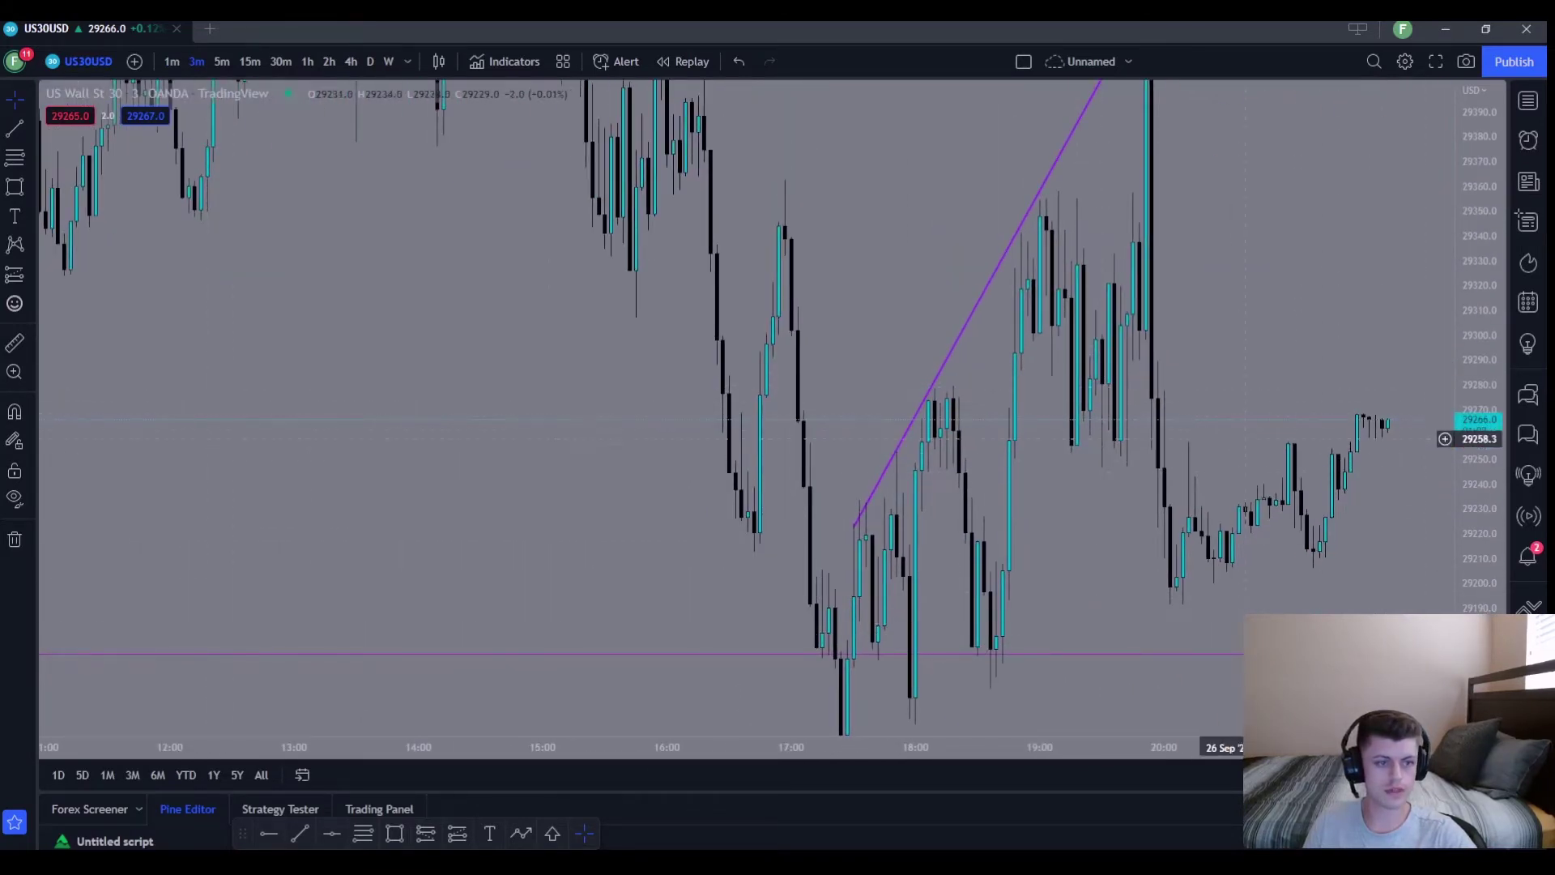
scroll(1207, 423, up, 2)
scroll(1207, 423, up, 3)
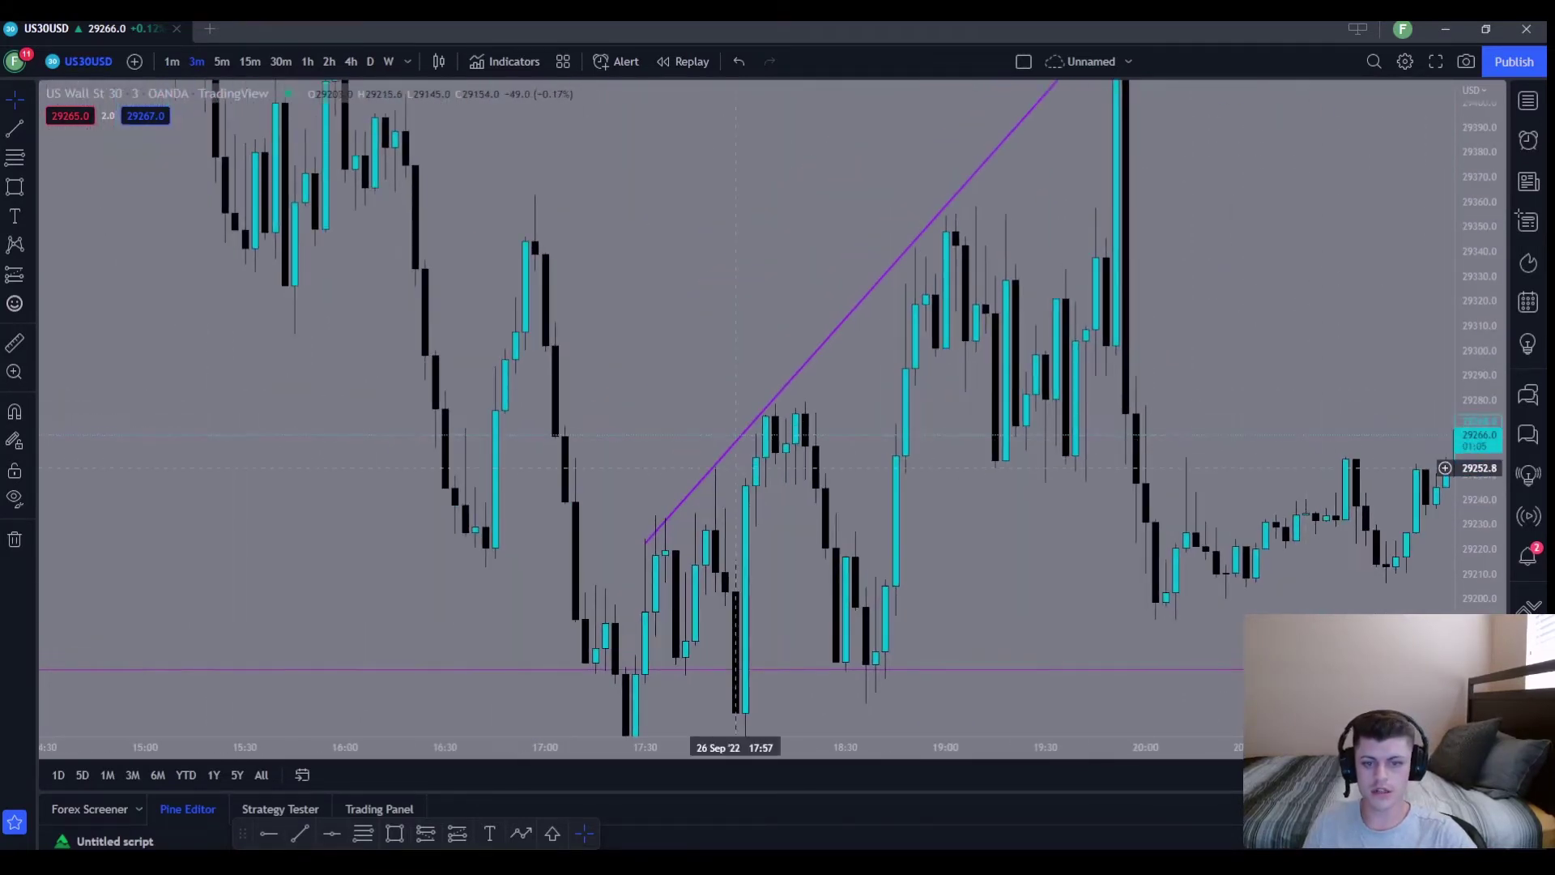
drag(775, 566, 745, 480)
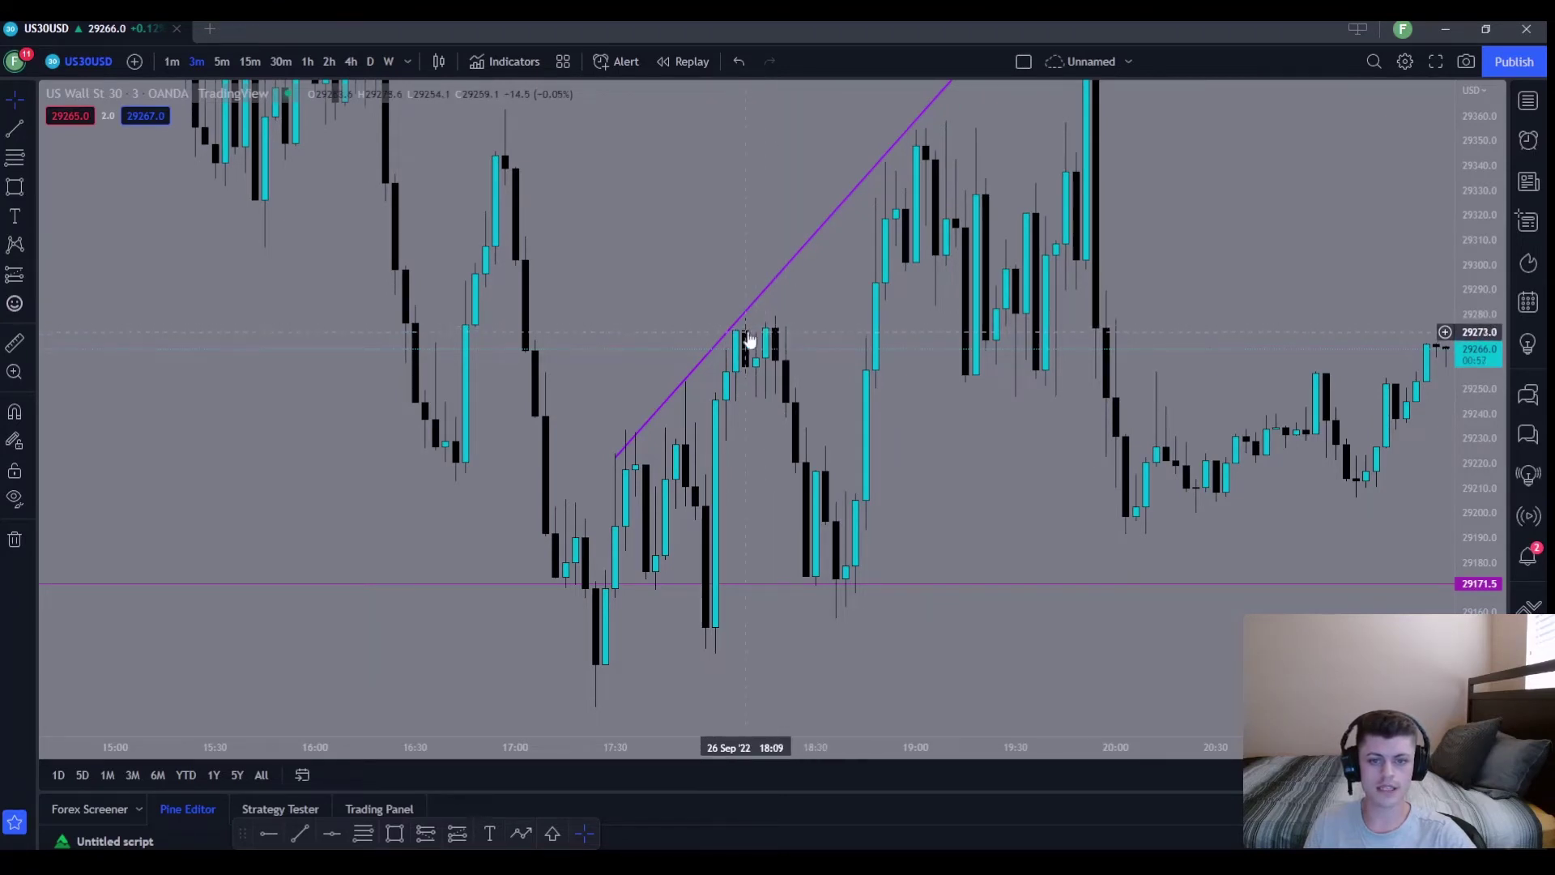
Draw a horizontal ray at 29274.0 starting at 18:00, across the double highs under the trend line.
click(272, 837)
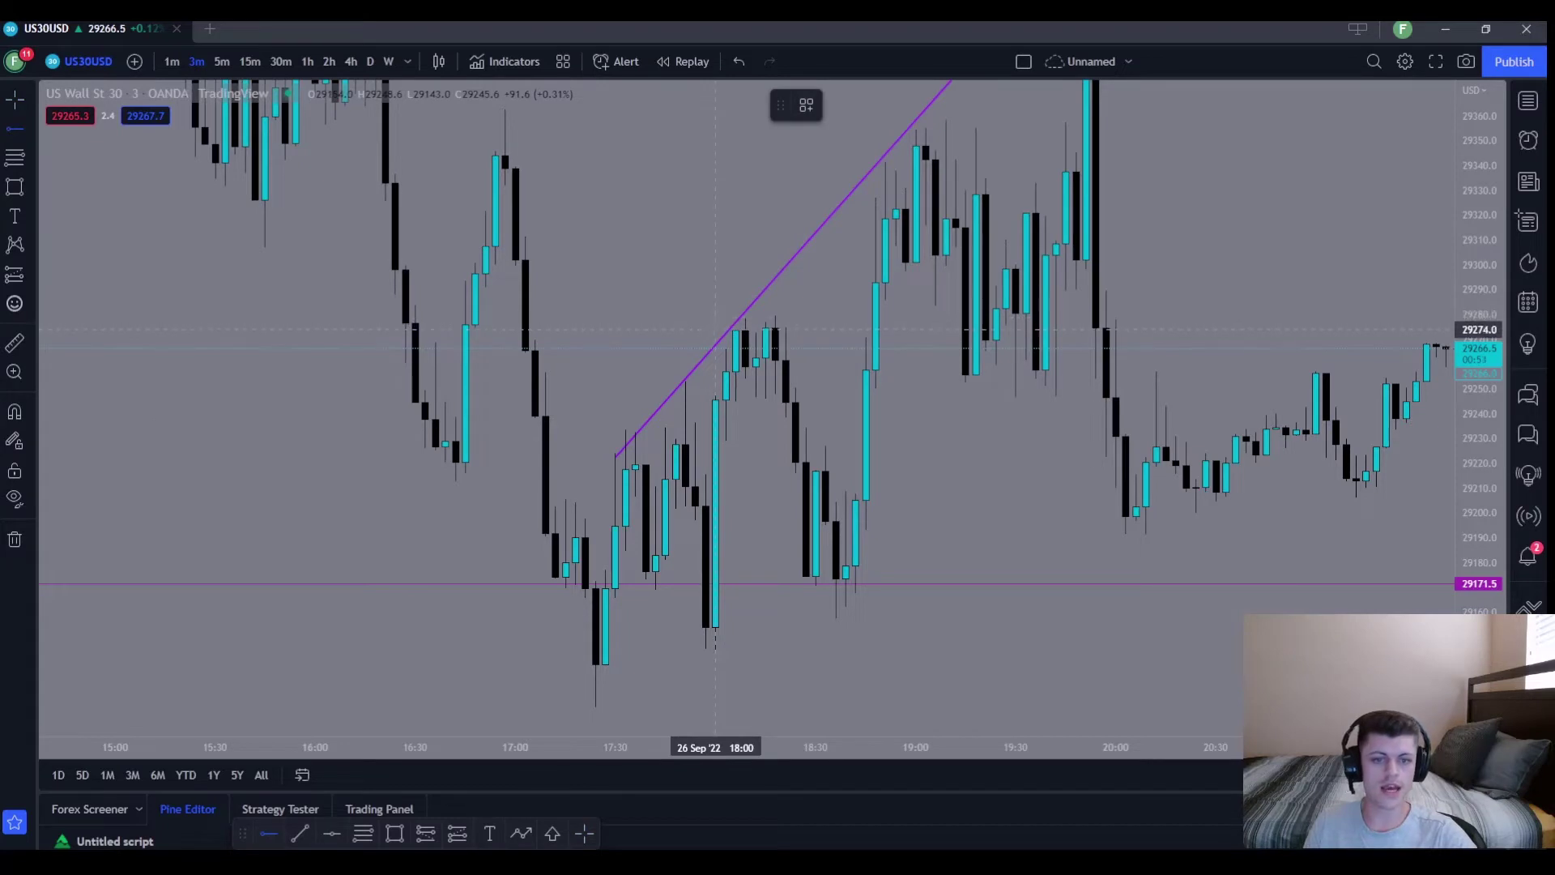
click(715, 329)
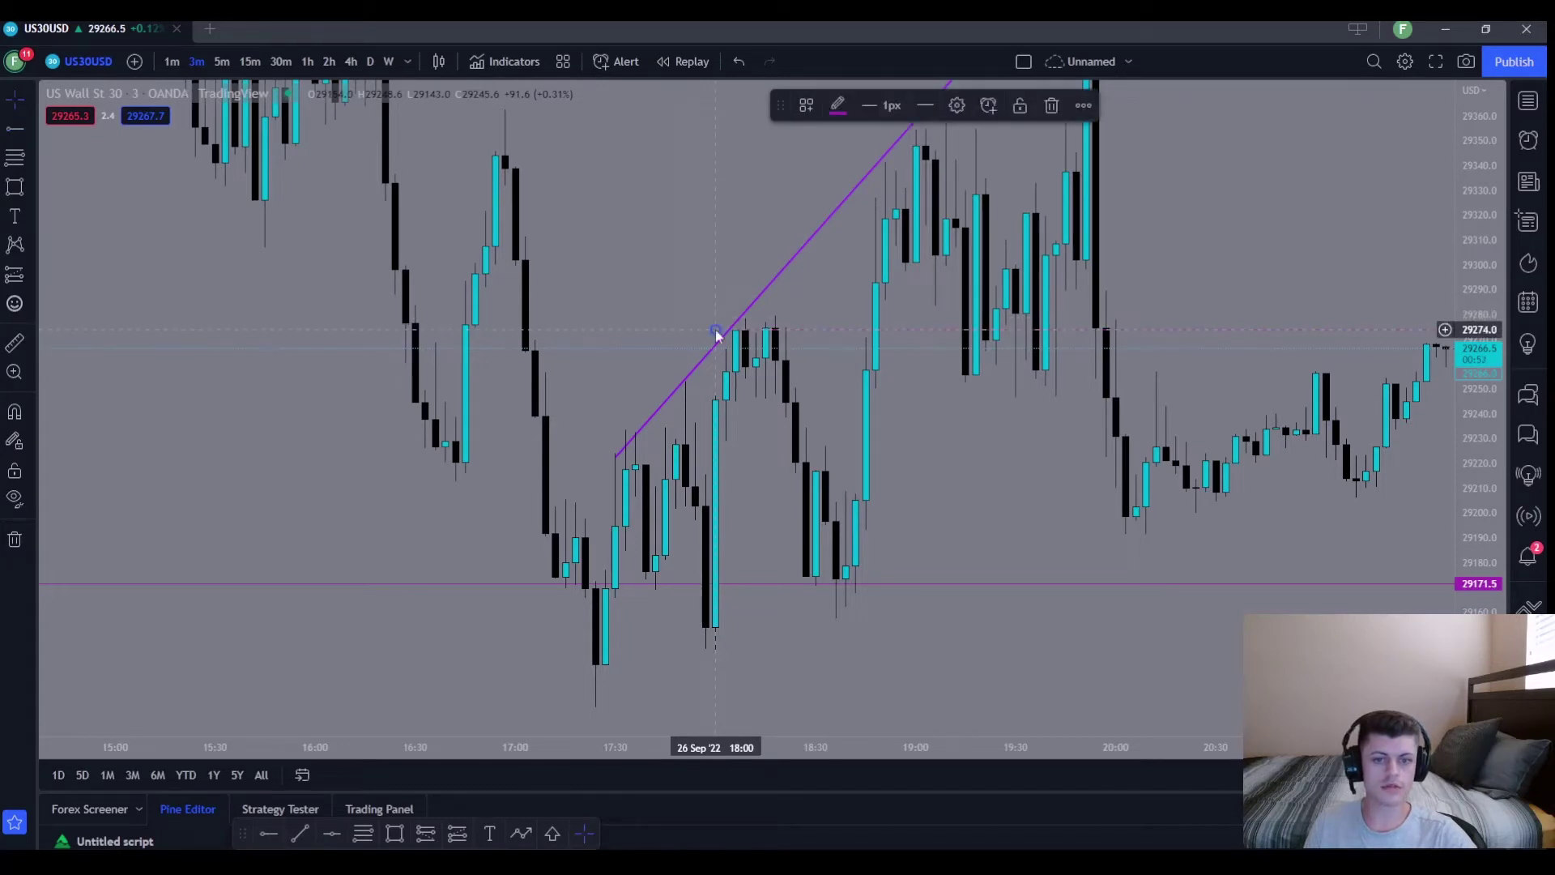
click(846, 361)
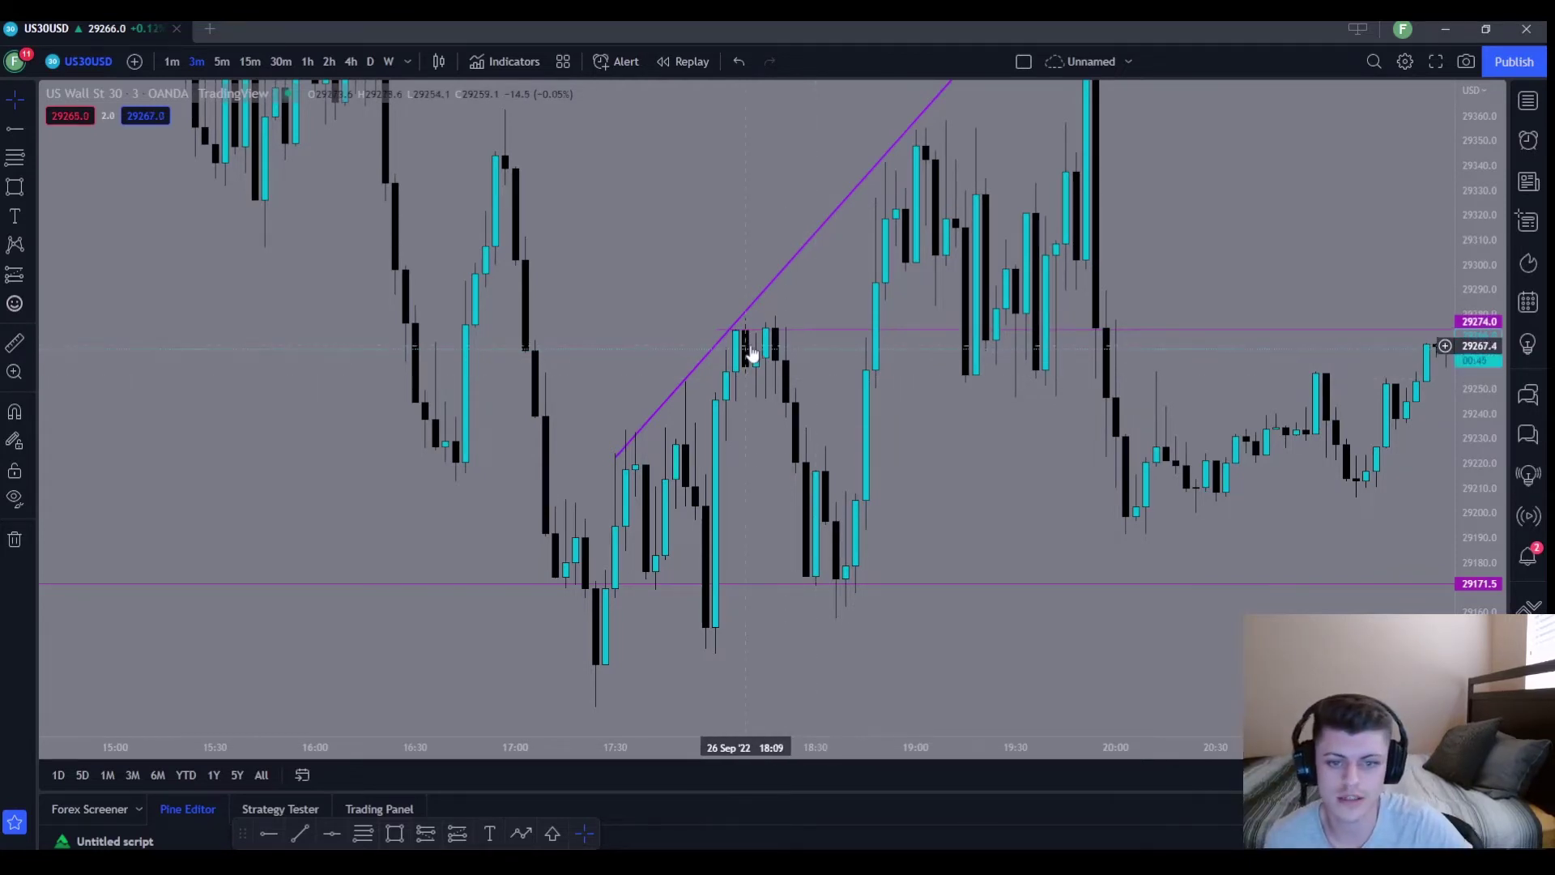
Examine the 3-minute candles retesting the 29171.5 level around 18:39 to 18:42.
scroll(814, 374, up, 2)
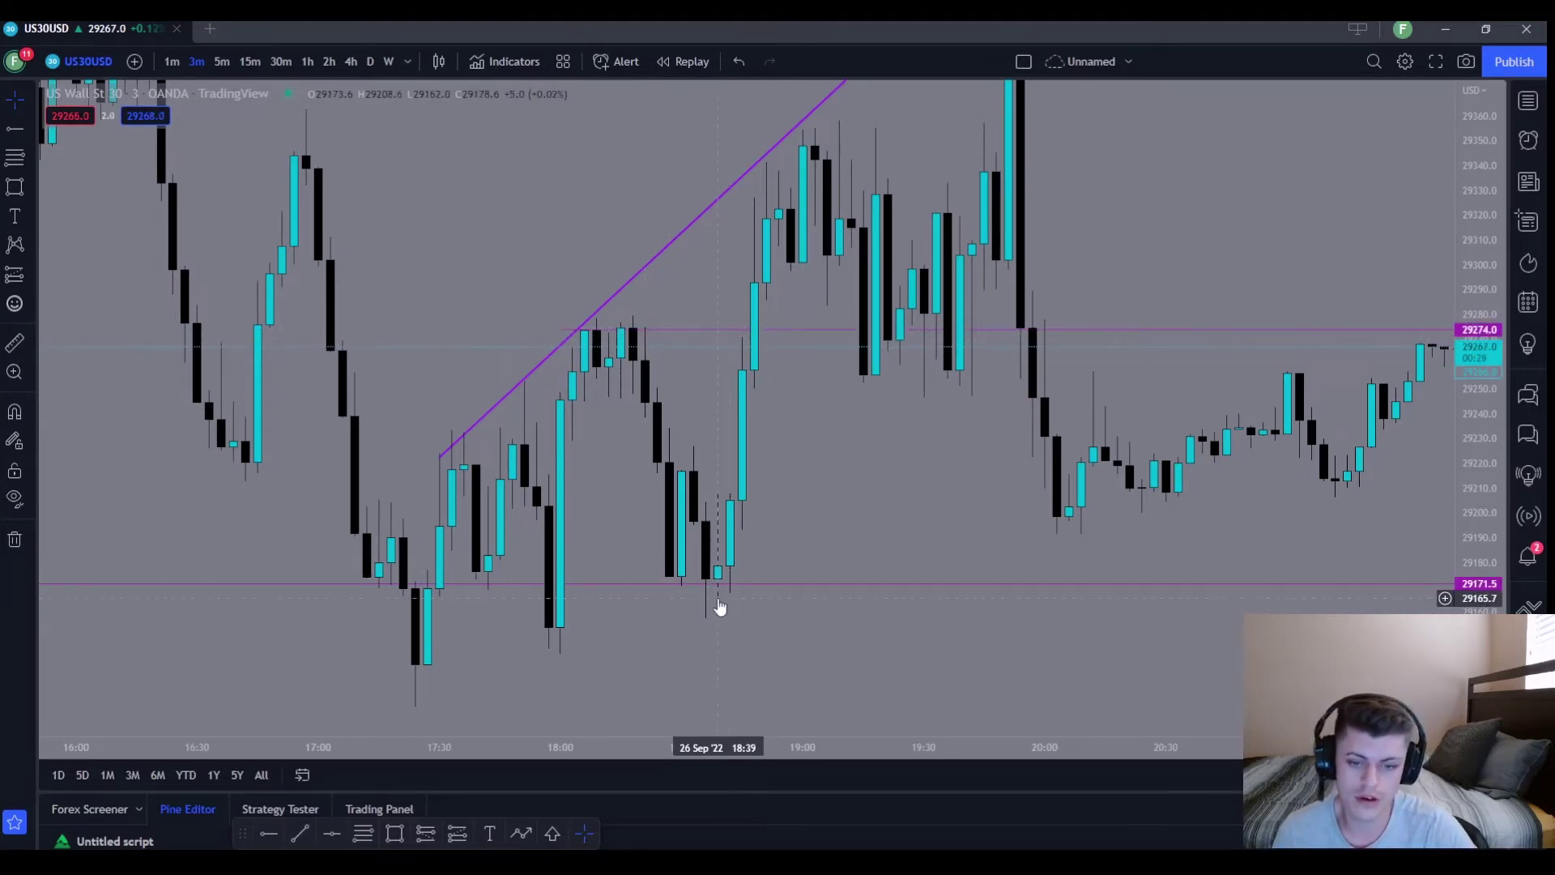
scroll(870, 677, up, 2)
drag(680, 630, 959, 601)
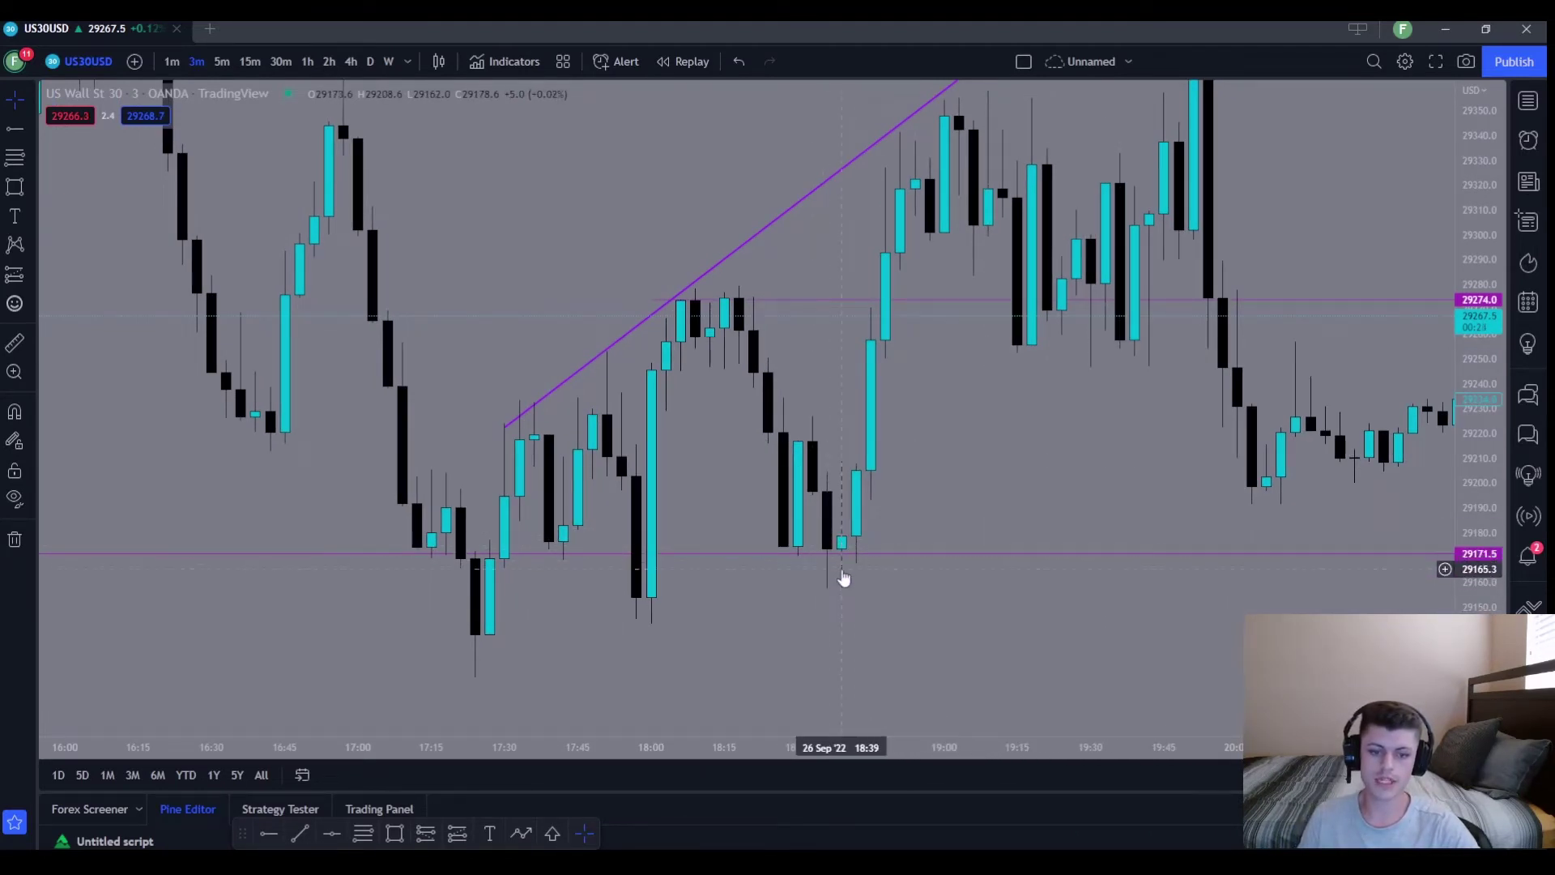
scroll(1006, 605, up, 1)
scroll(909, 513, up, 3)
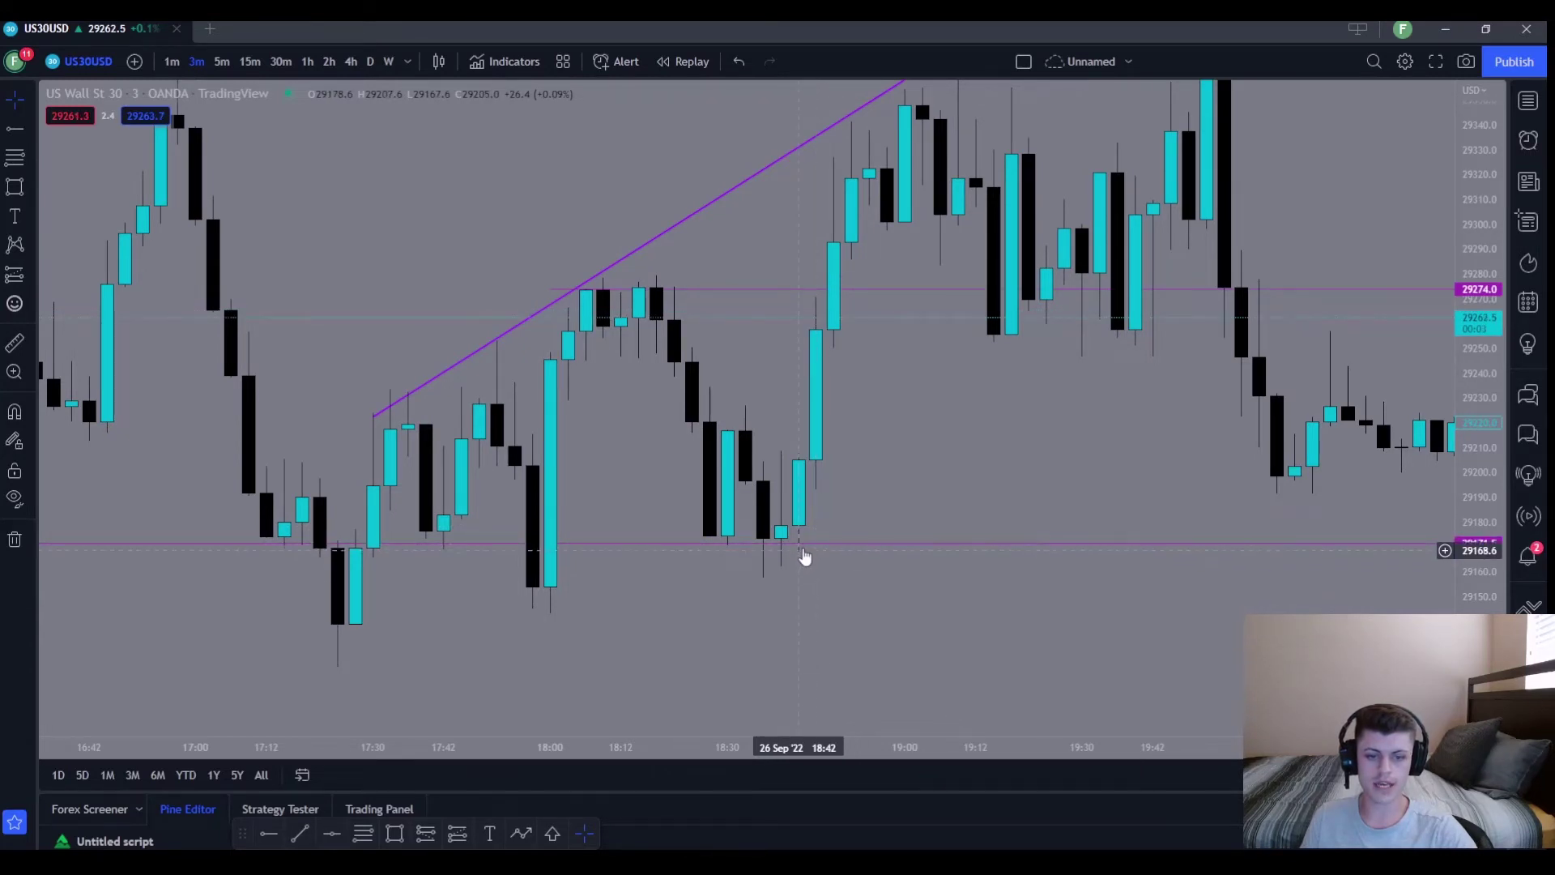
Delete the horizontal ray at 29274.0.
drag(891, 401, 899, 499)
scroll(852, 545, down, 1)
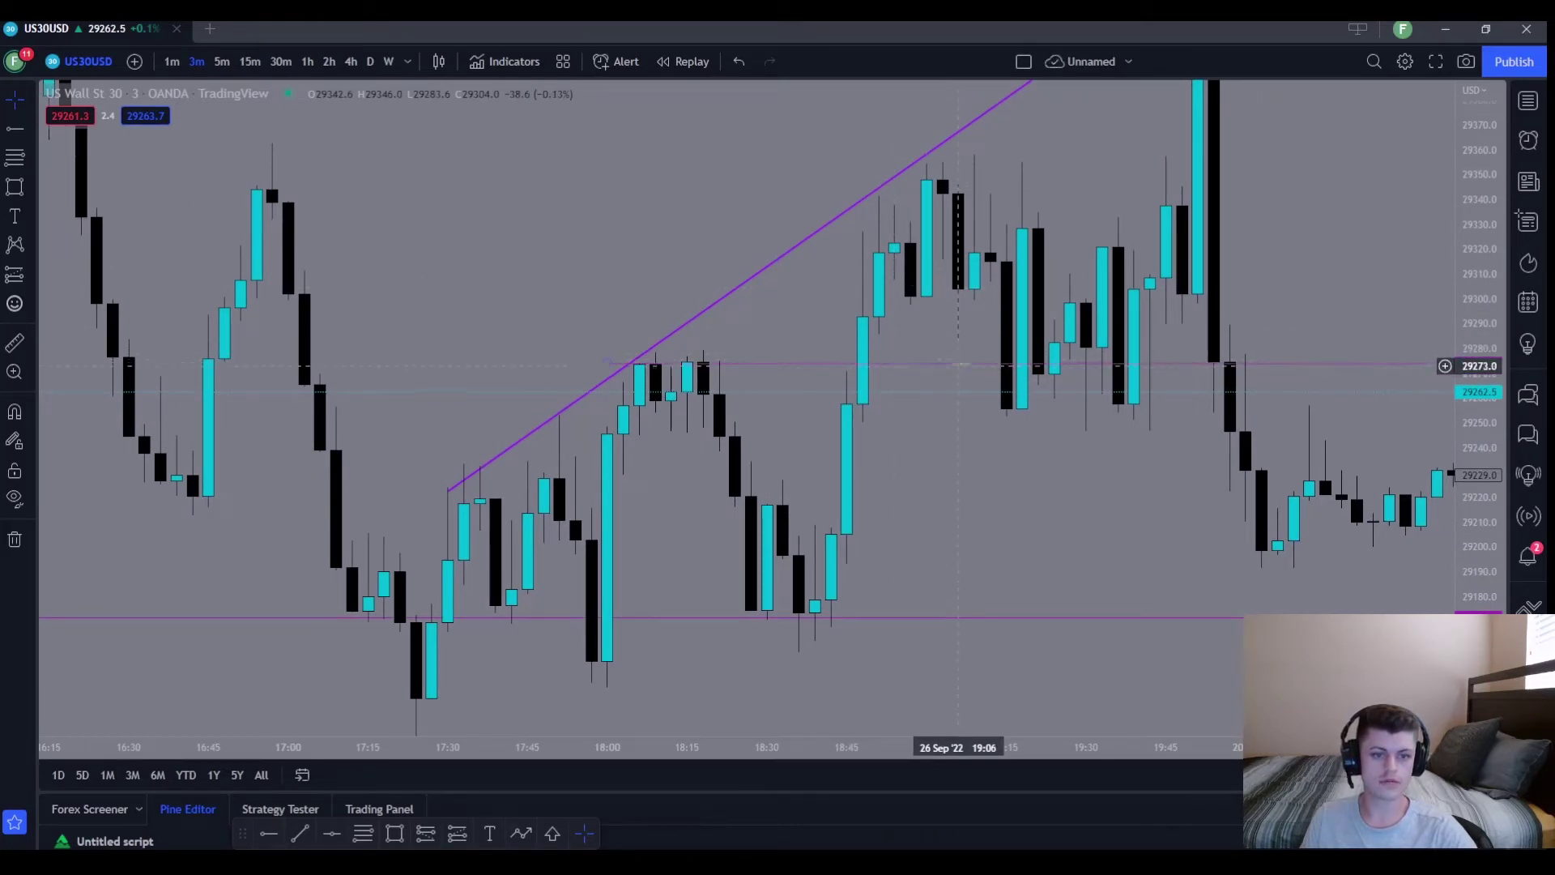
click(959, 365)
click(1037, 91)
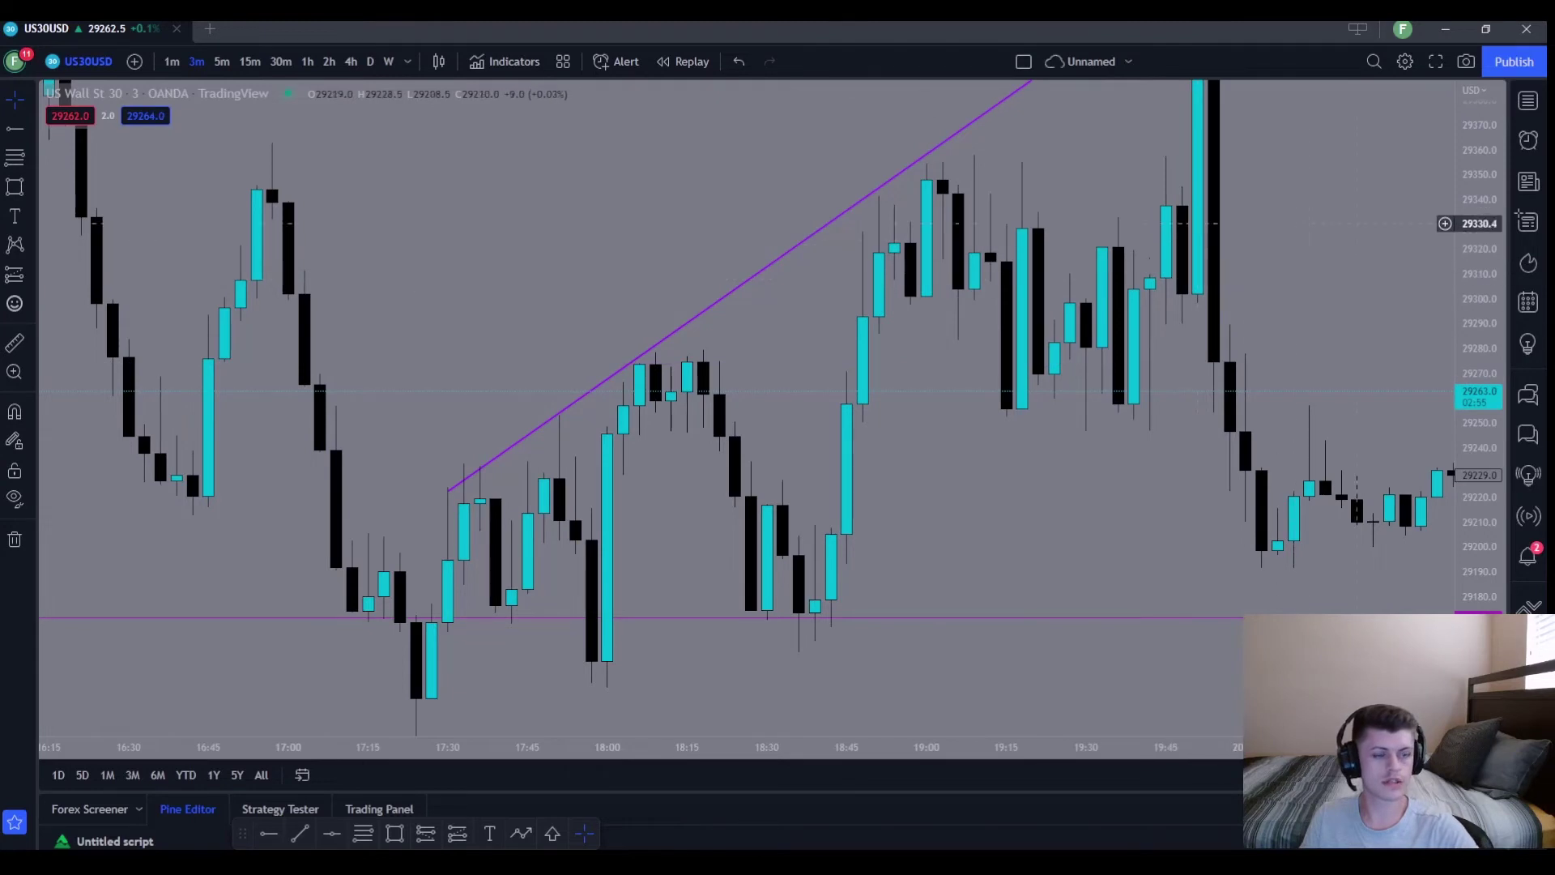
Draw a rectangle over the 3-minute lows from 19:06 to 19:48, spanning about 29258 to 29246.
drag(1480, 128, 1467, 390)
scroll(1190, 478, down, 2)
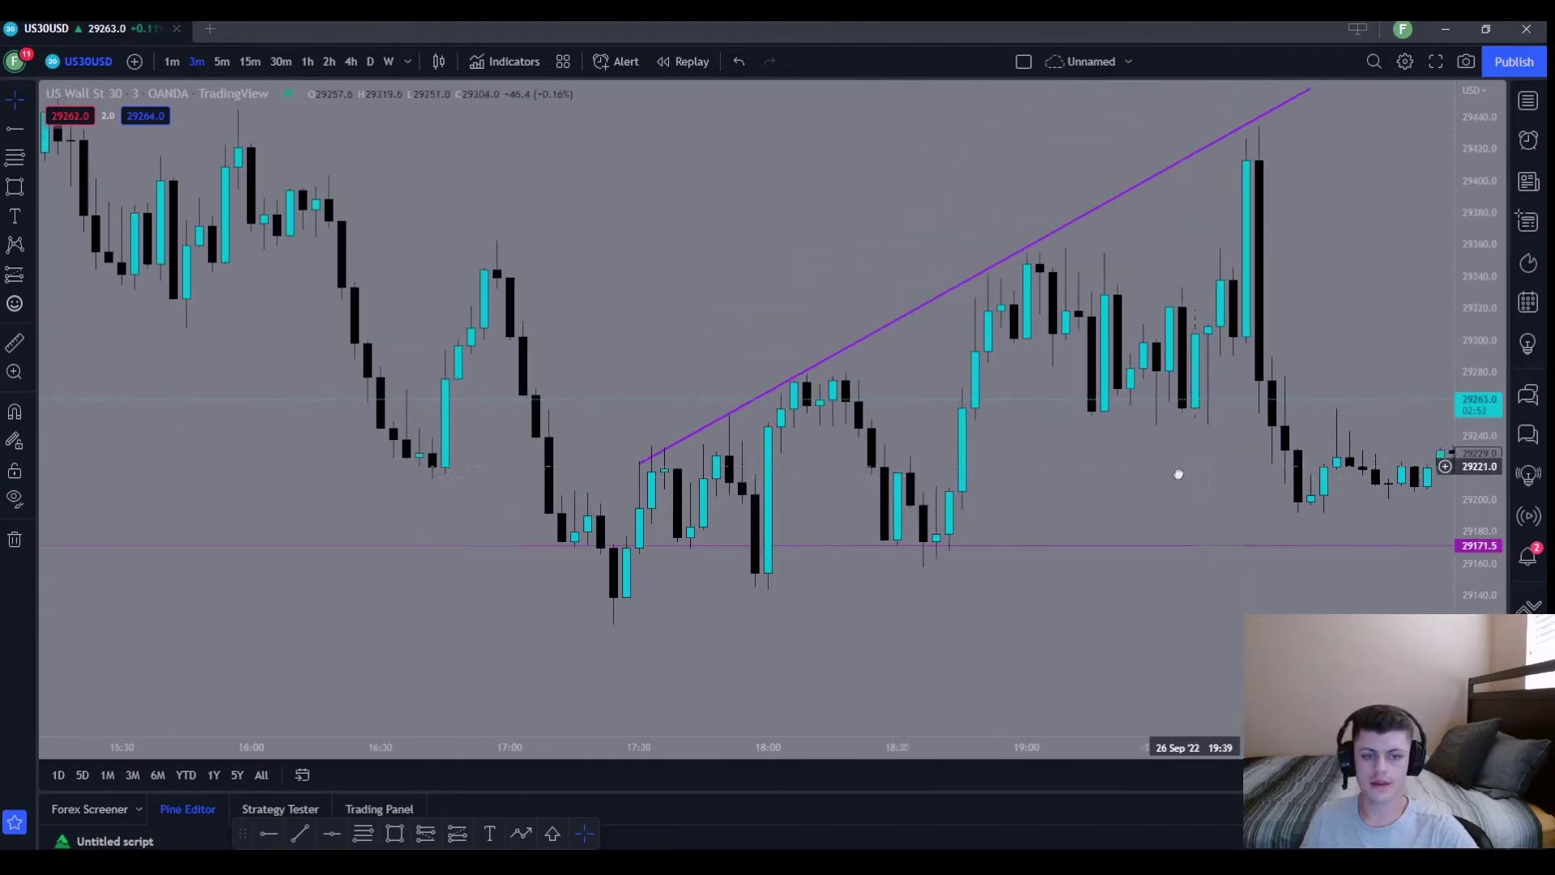
drag(1203, 464, 913, 545)
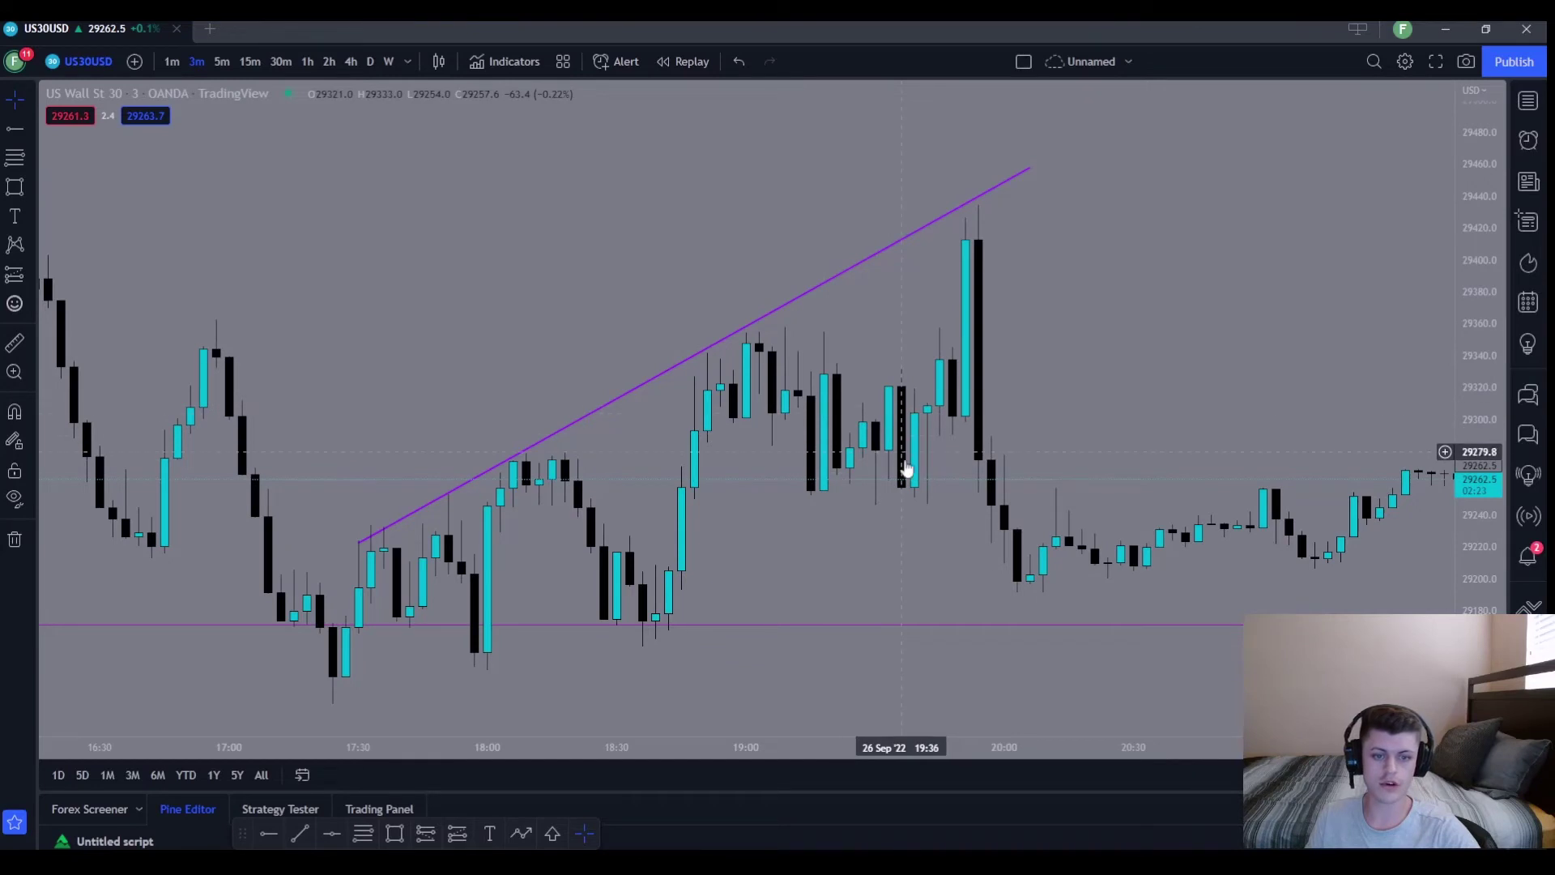
click(393, 836)
drag(772, 484, 952, 506)
click(952, 505)
click(948, 545)
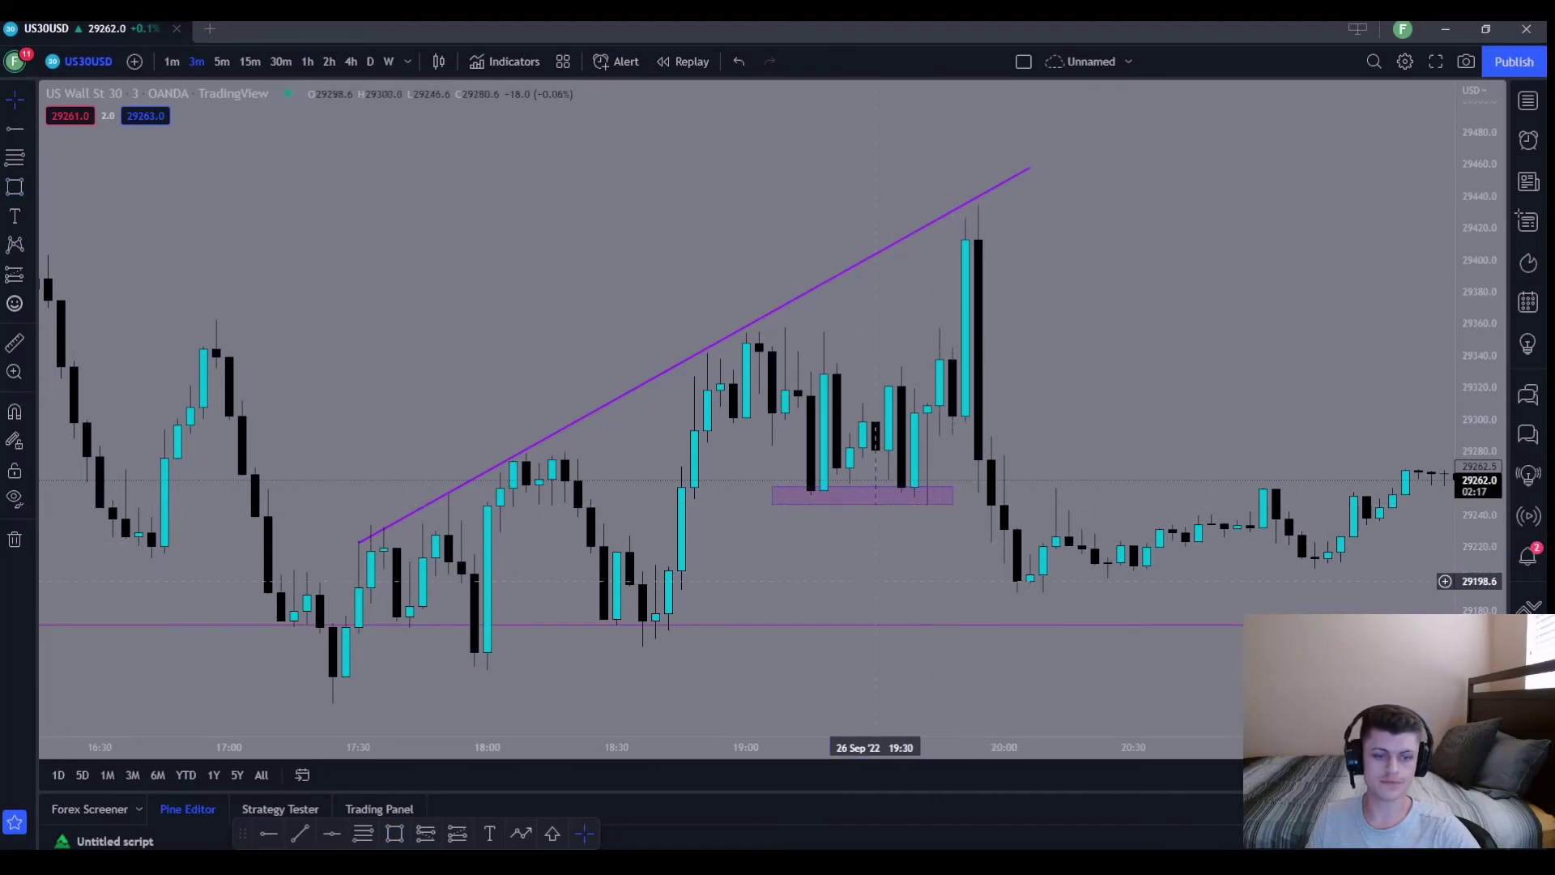
Delete the rectangle over the lows between 19:06 and 19:48.
scroll(863, 591, down, 1)
drag(909, 577, 853, 595)
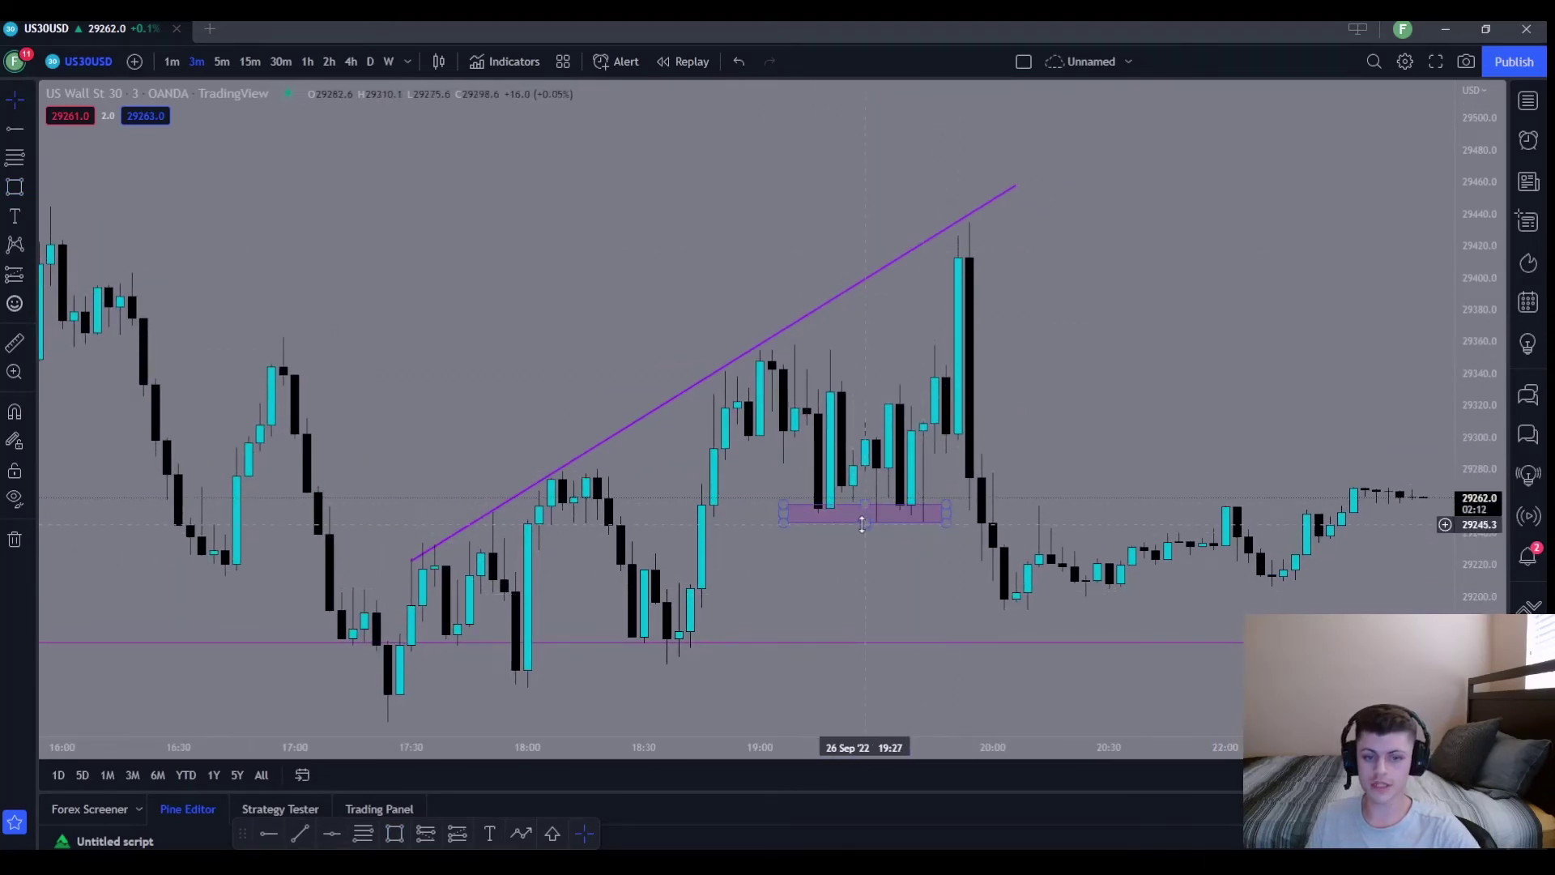
click(936, 517)
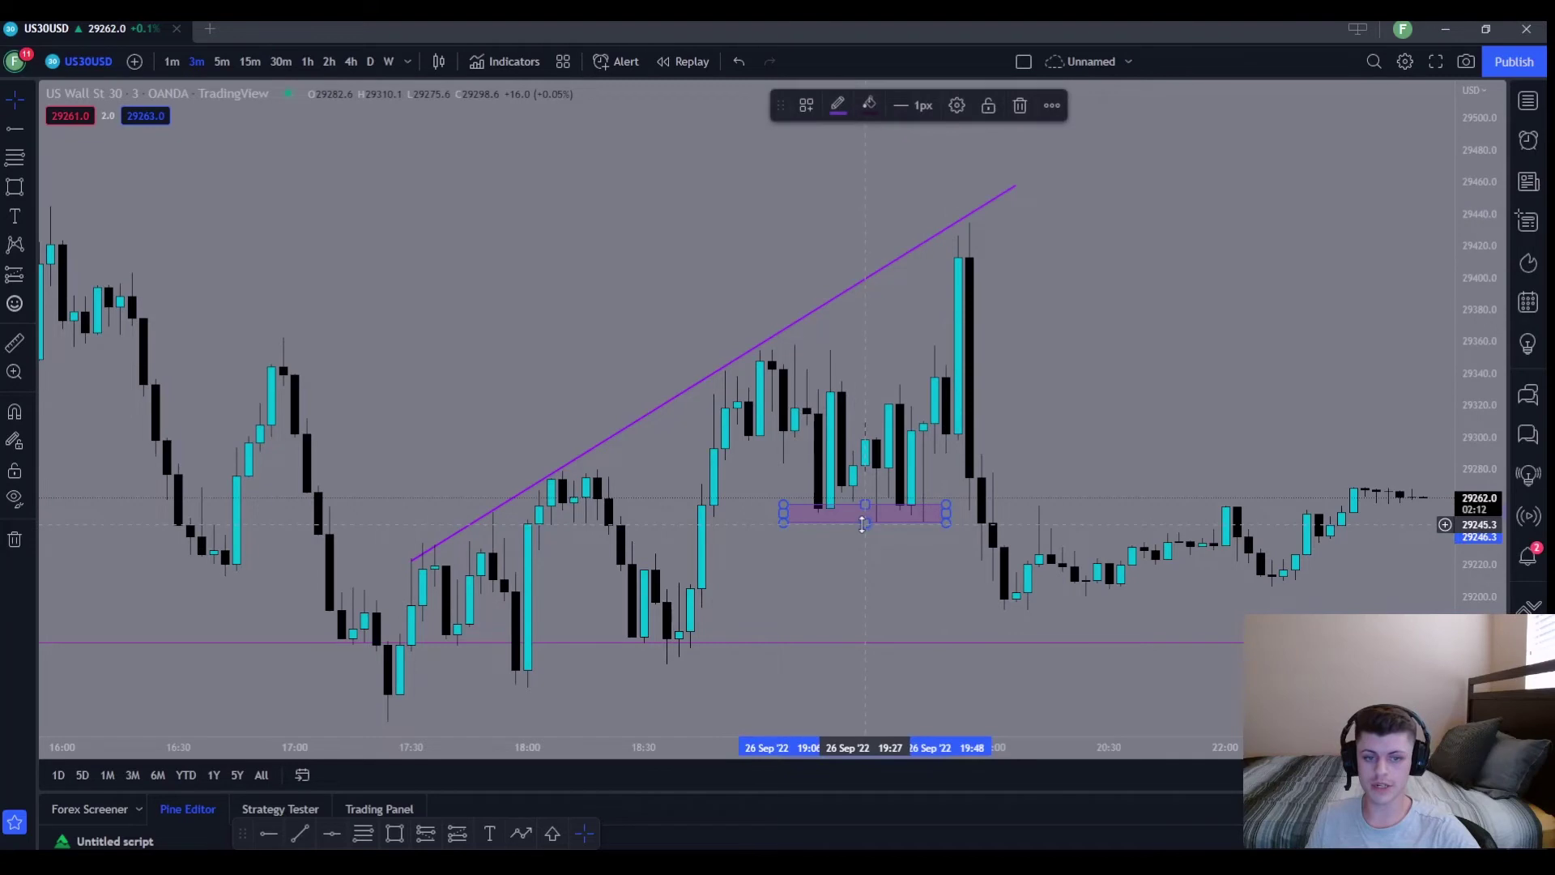
click(1021, 106)
Draw a rectangle over the highs from 18:54 to about 19:48, spanning about 29355 to 29345.
scroll(691, 692, up, 2)
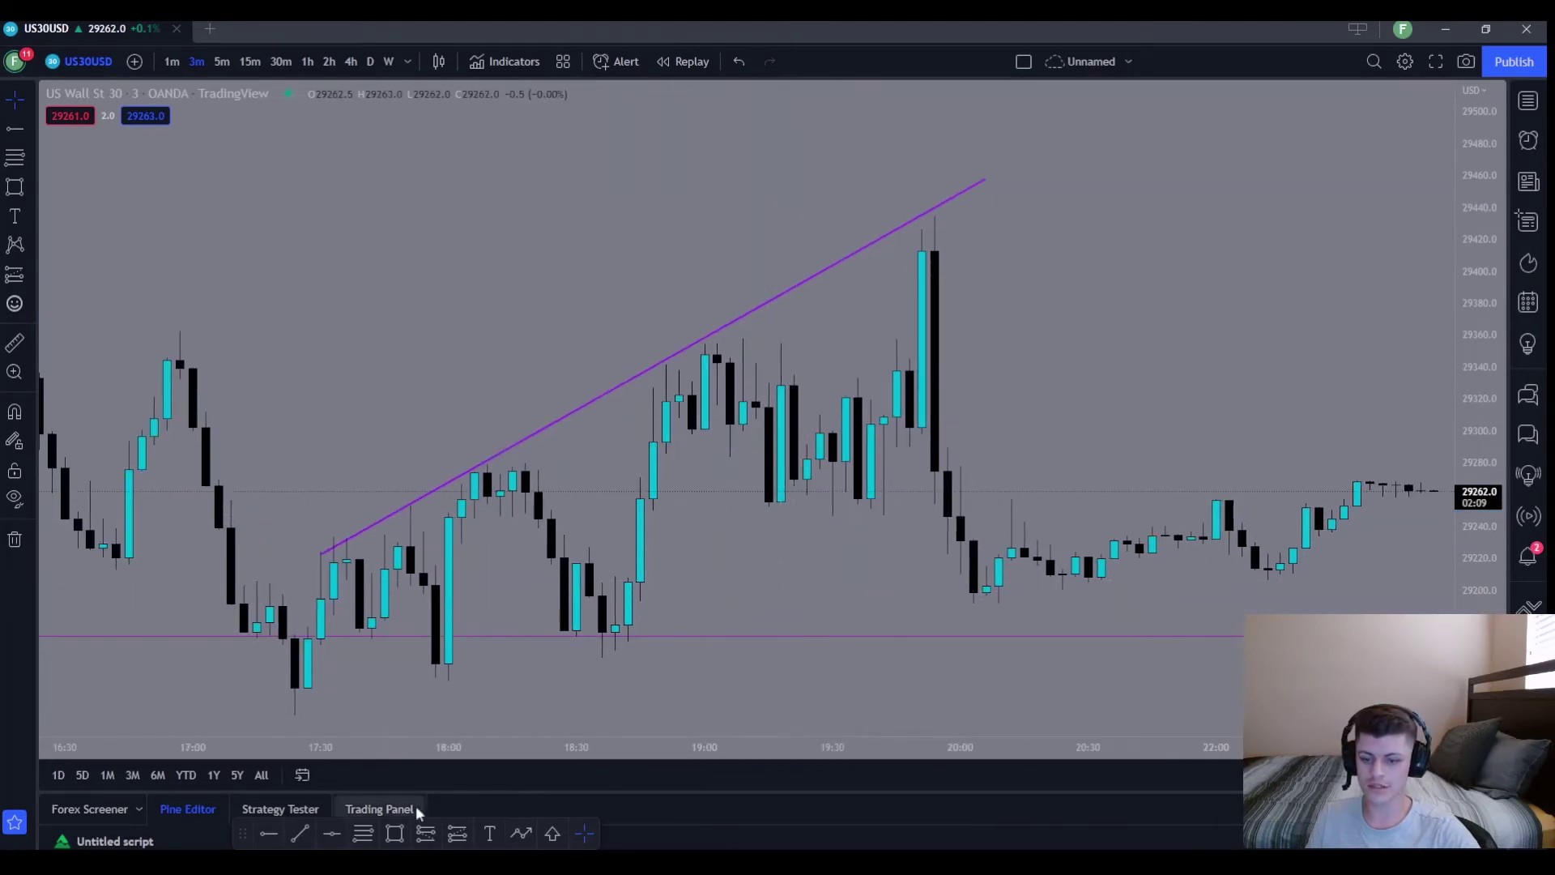
click(387, 837)
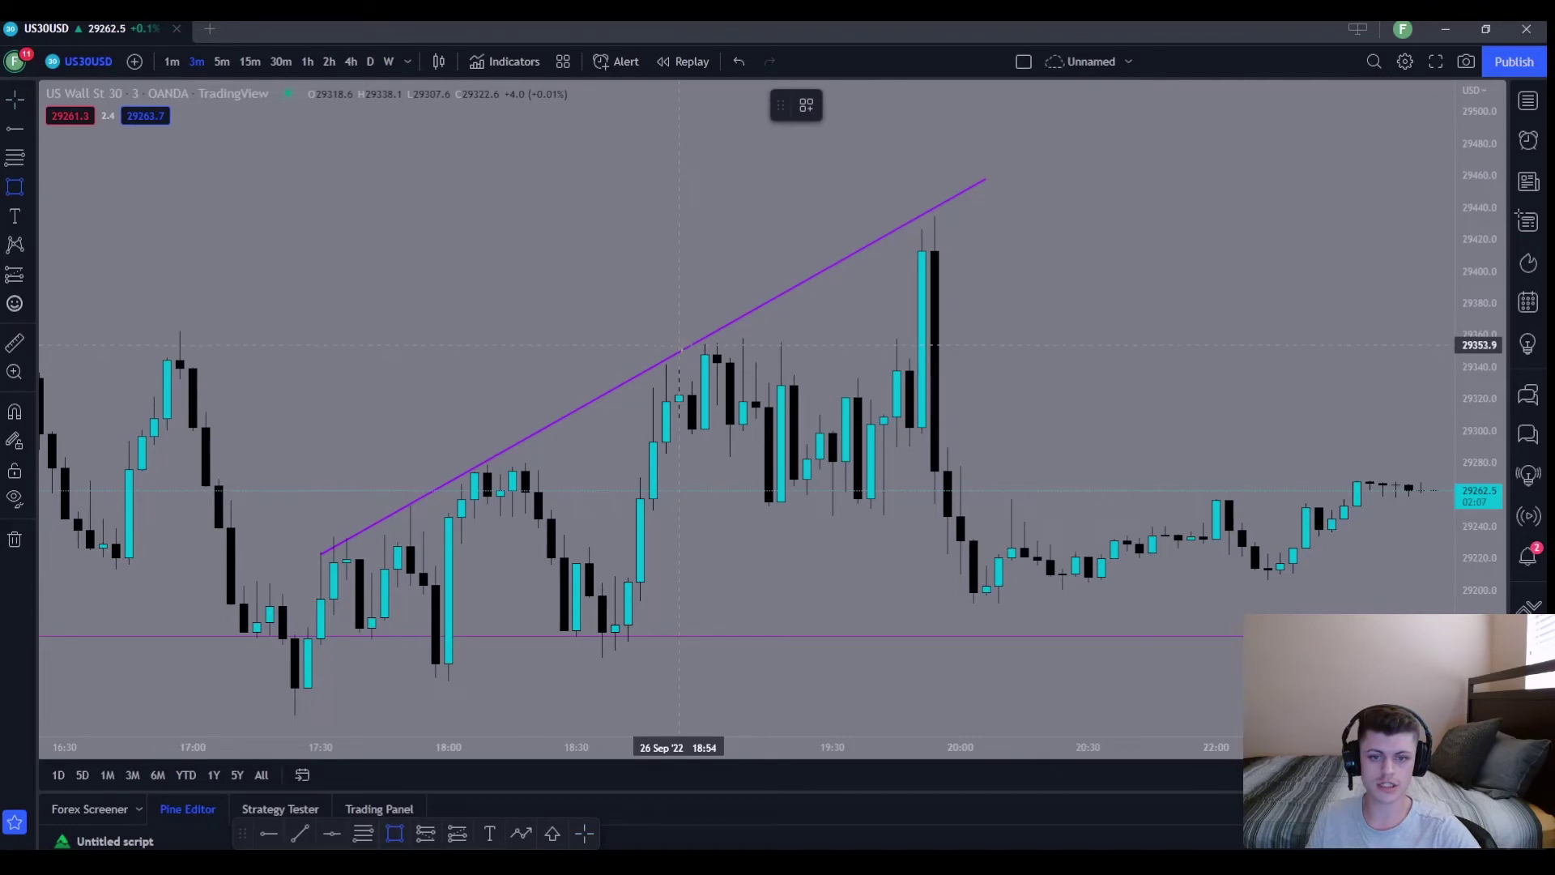
click(679, 344)
click(909, 359)
click(857, 406)
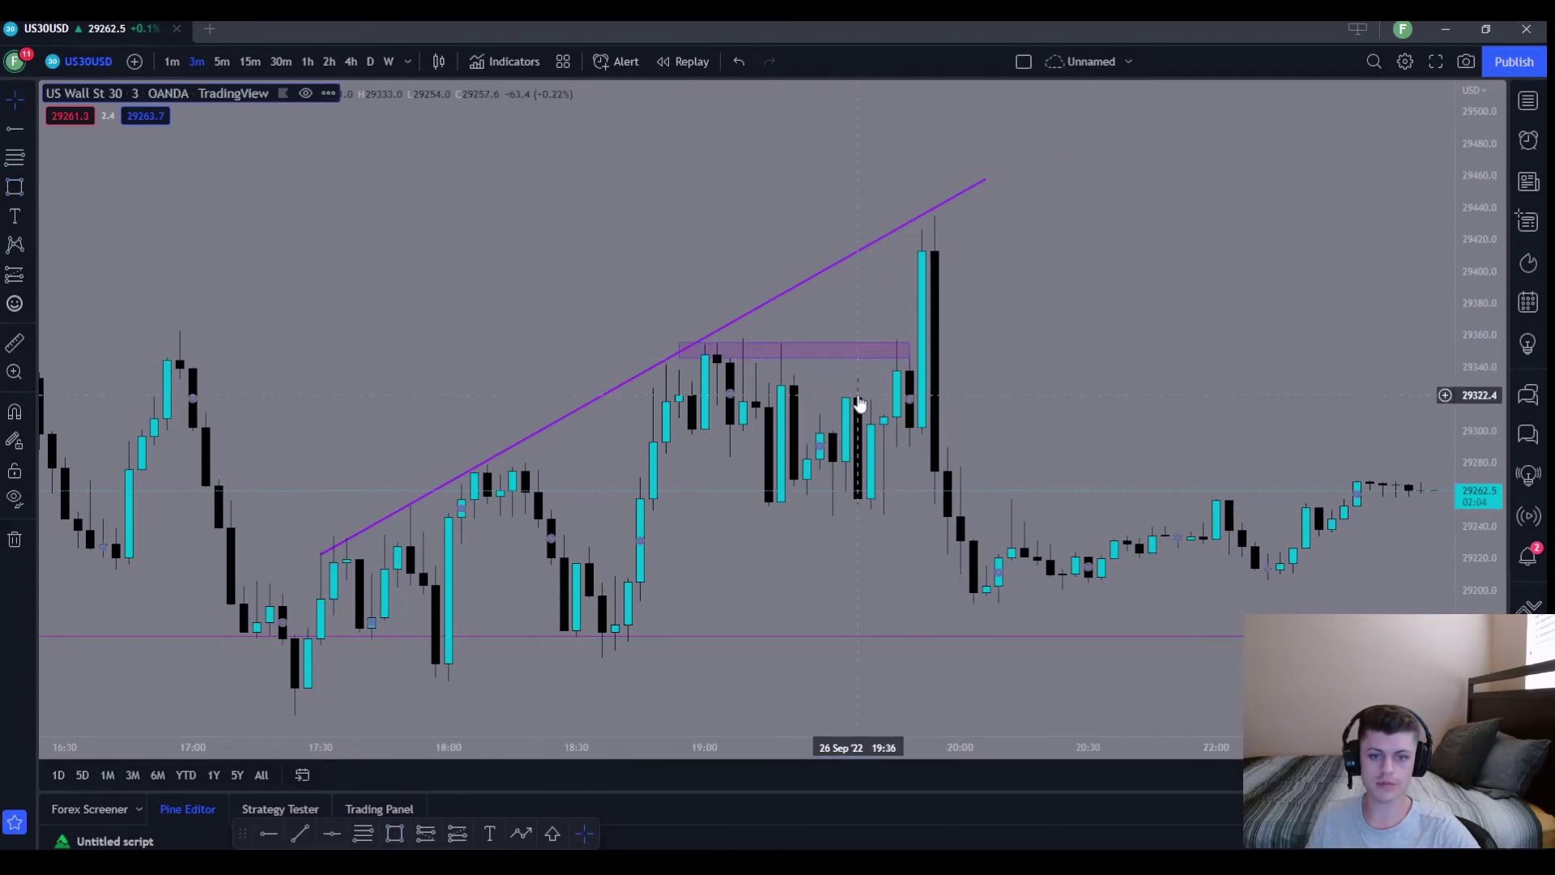
Switch to the 1-minute timeframe and extend the rectangle over the highs to 20:11.
click(172, 66)
scroll(573, 498, up, 5)
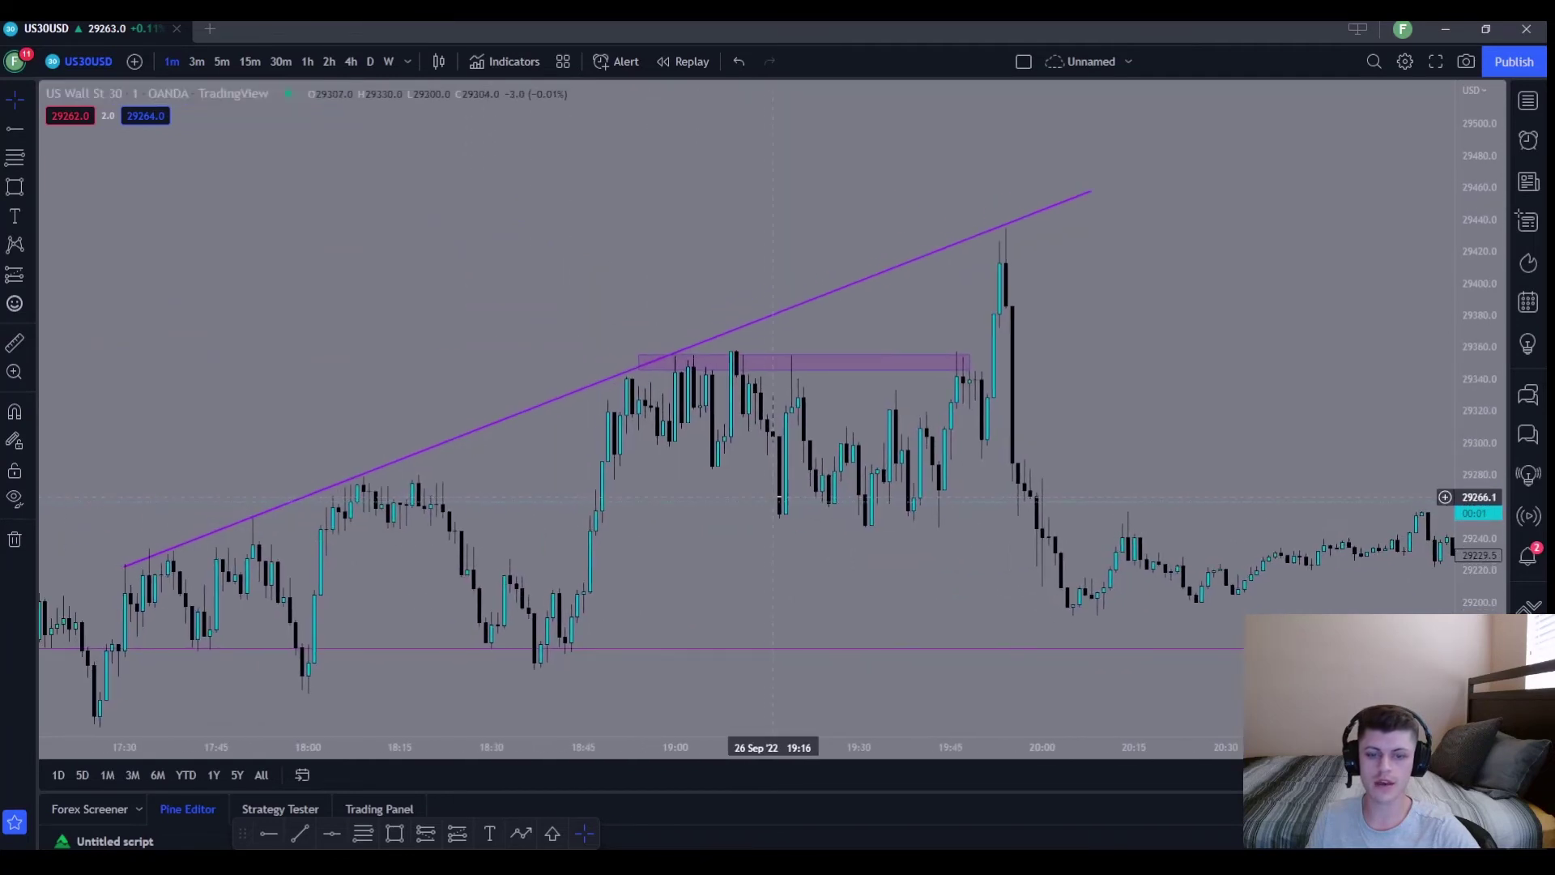
drag(703, 548, 735, 536)
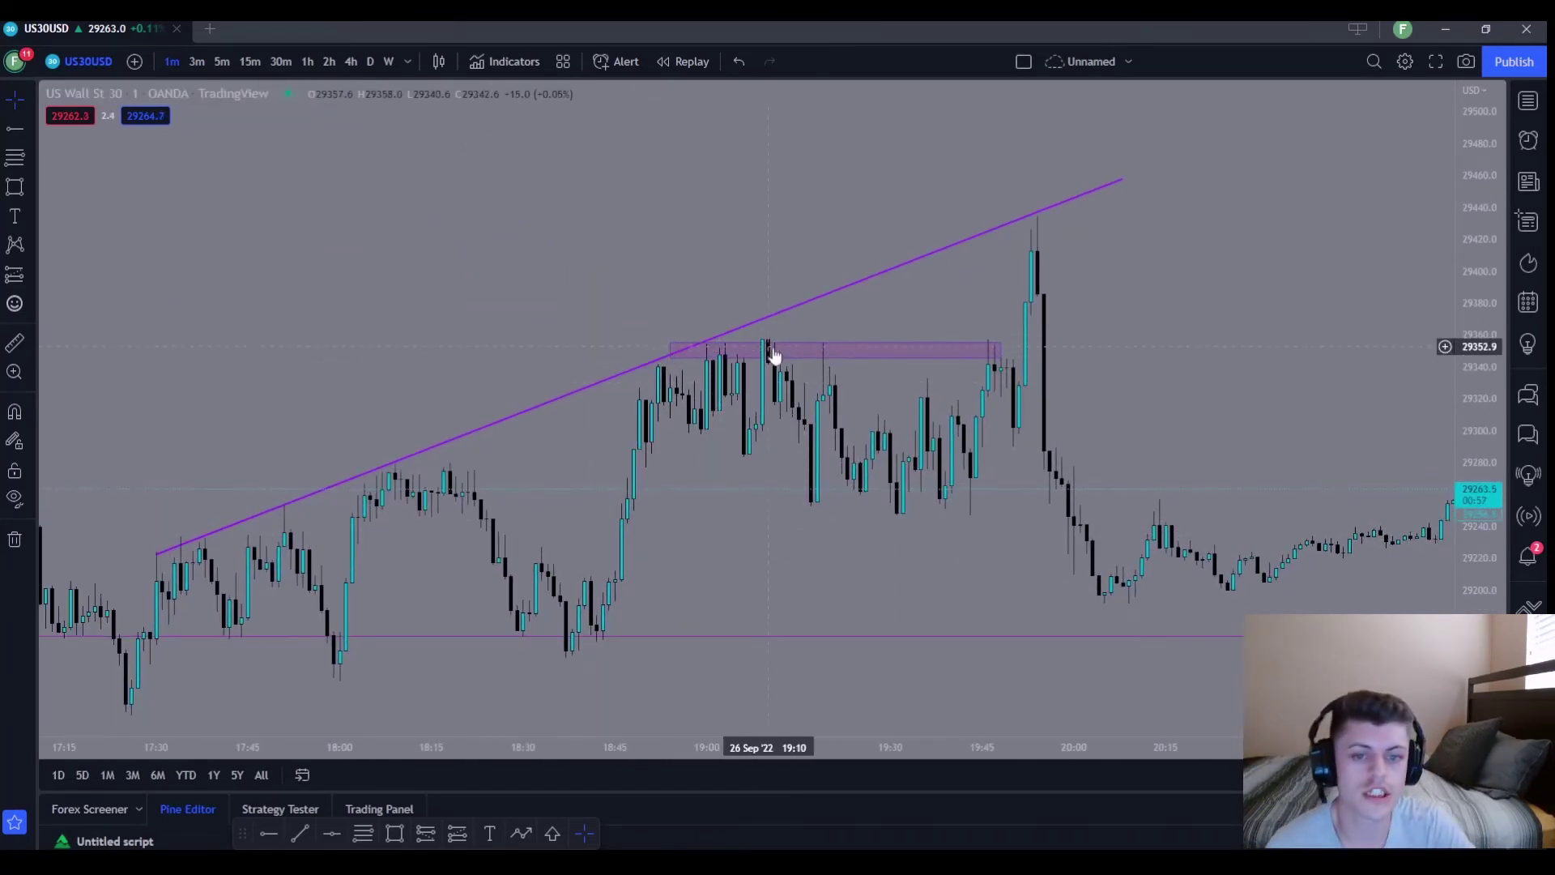
click(826, 356)
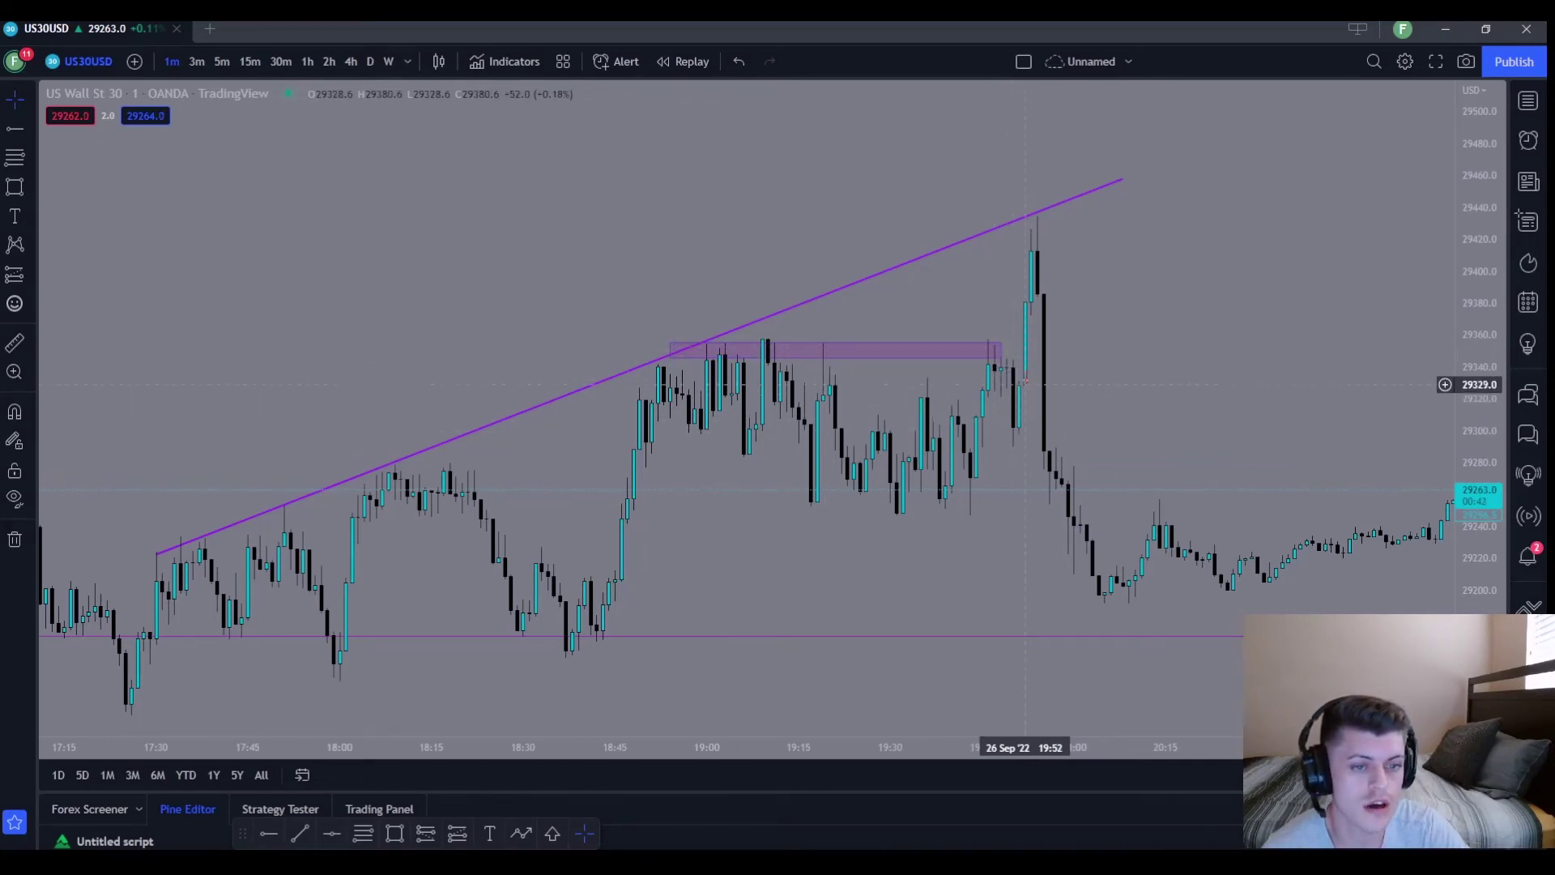
drag(1001, 358, 1142, 357)
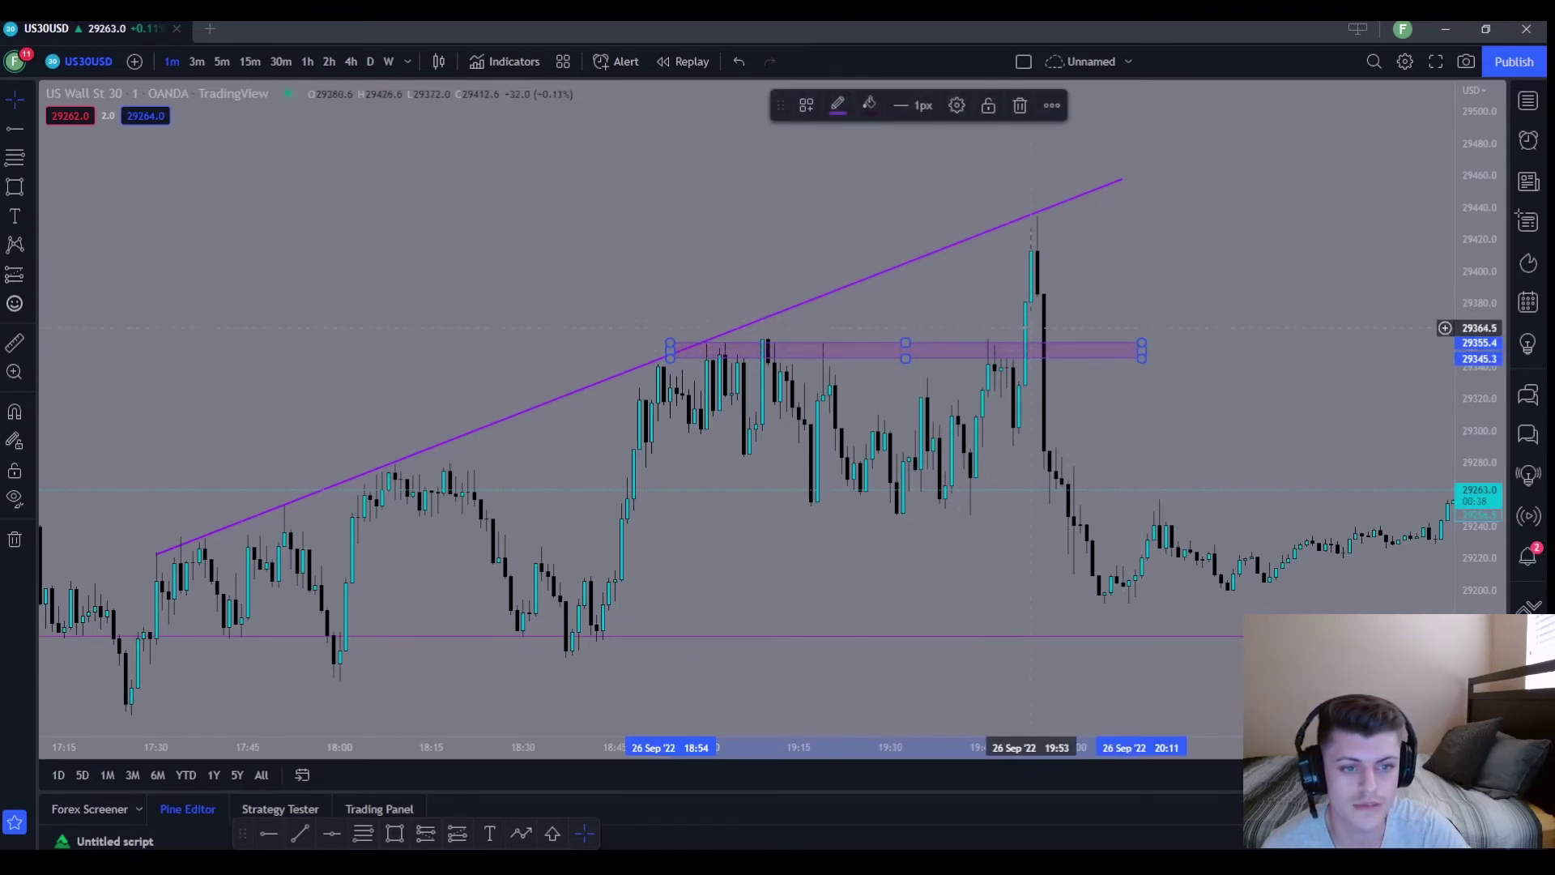
Draw a horizontal ray at about 29435.3 from about 15:55, level with the 19:54 spike high.
scroll(1045, 251, down, 4)
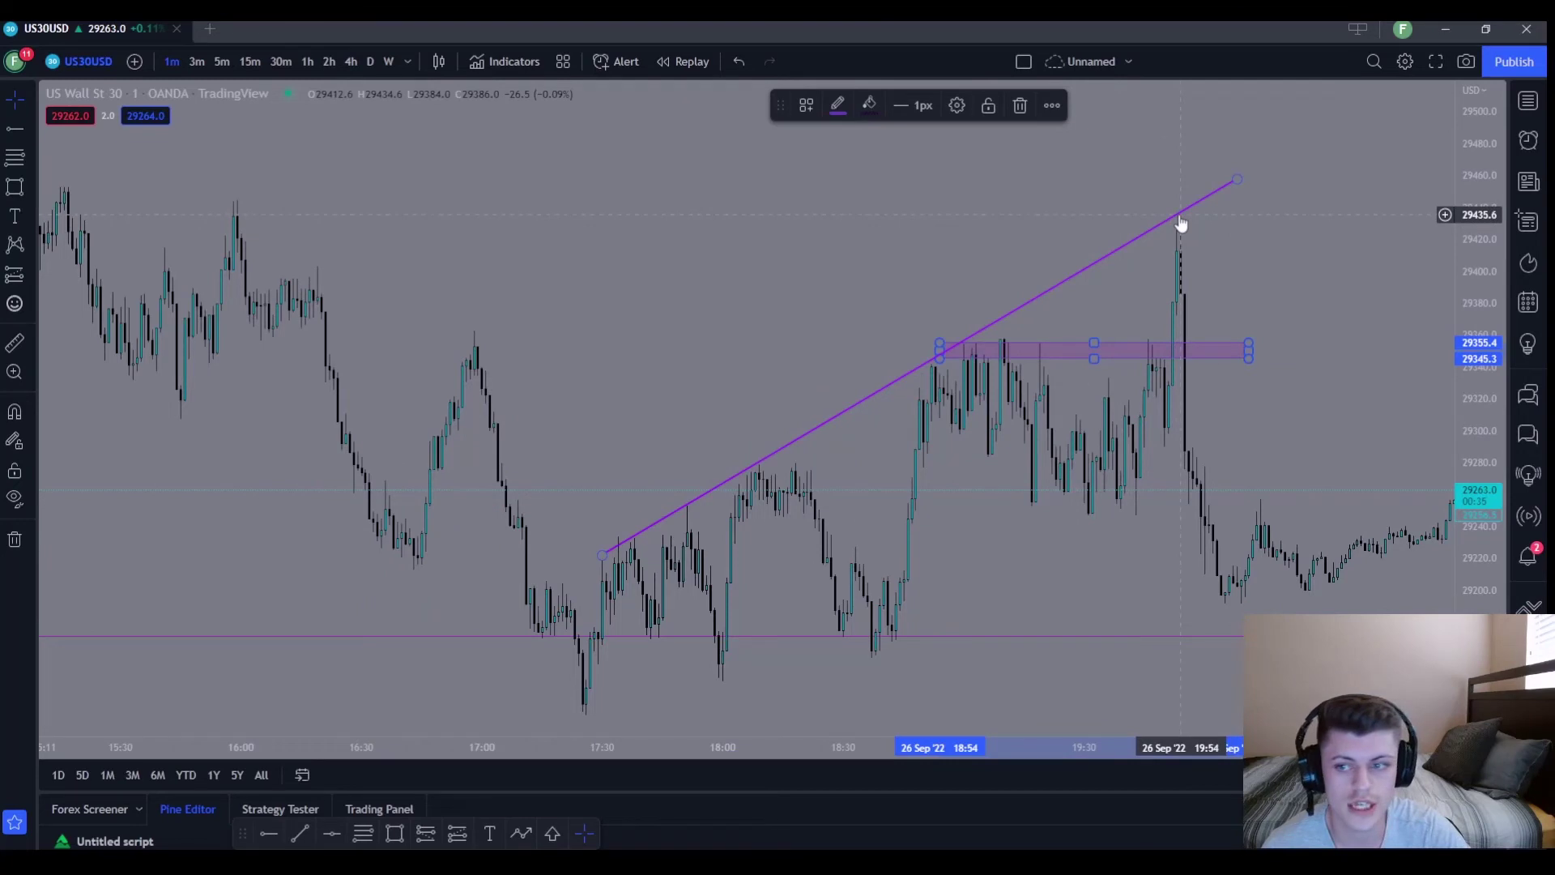
drag(757, 257, 799, 260)
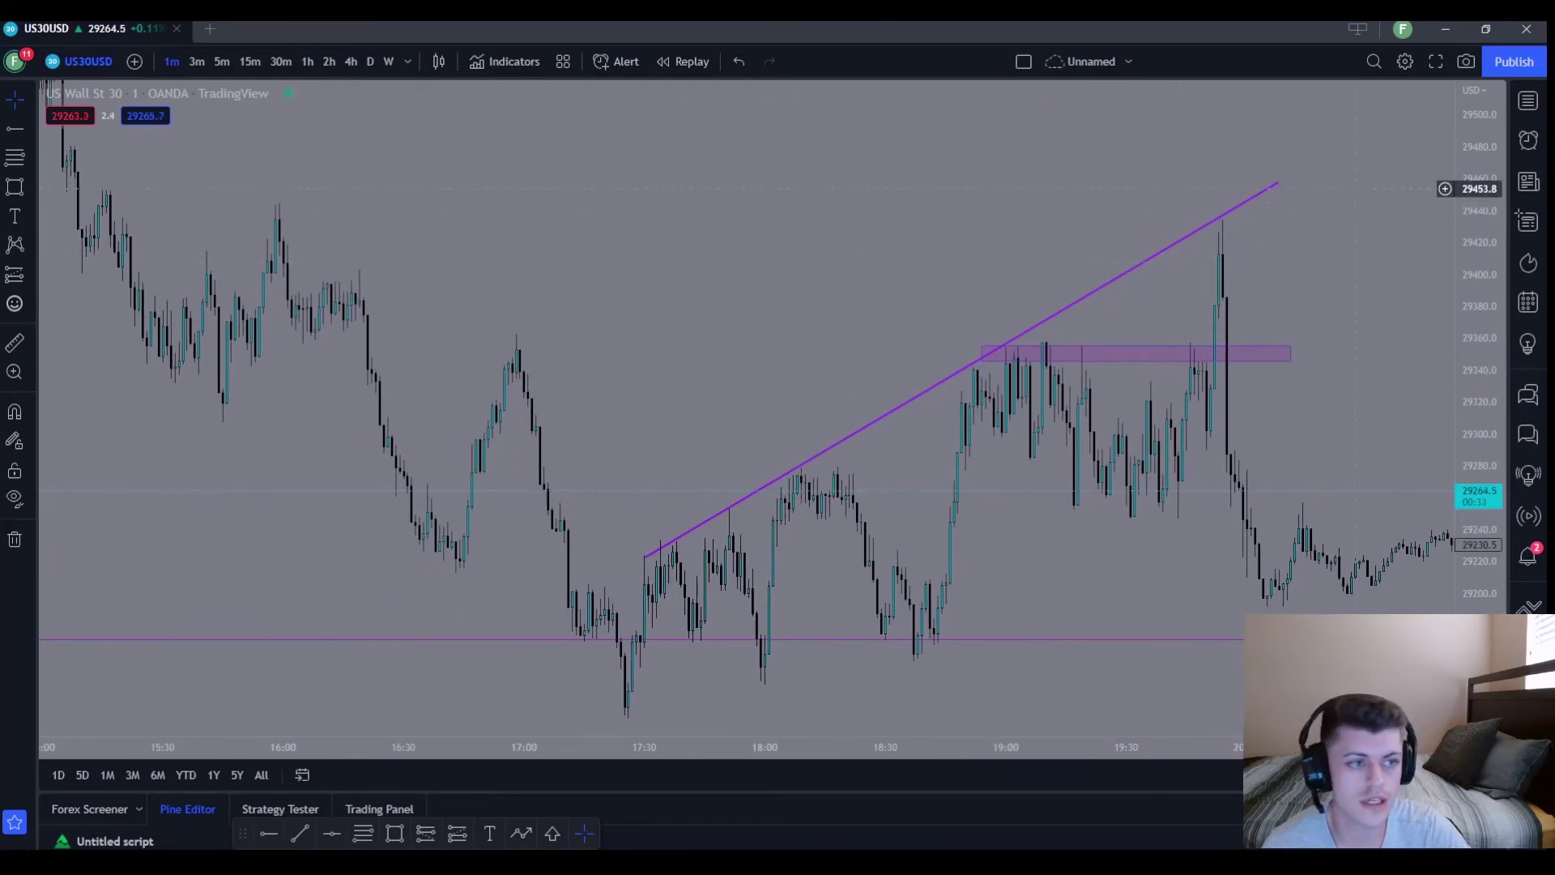
drag(1474, 183, 1470, 308)
scroll(1011, 237, down, 1)
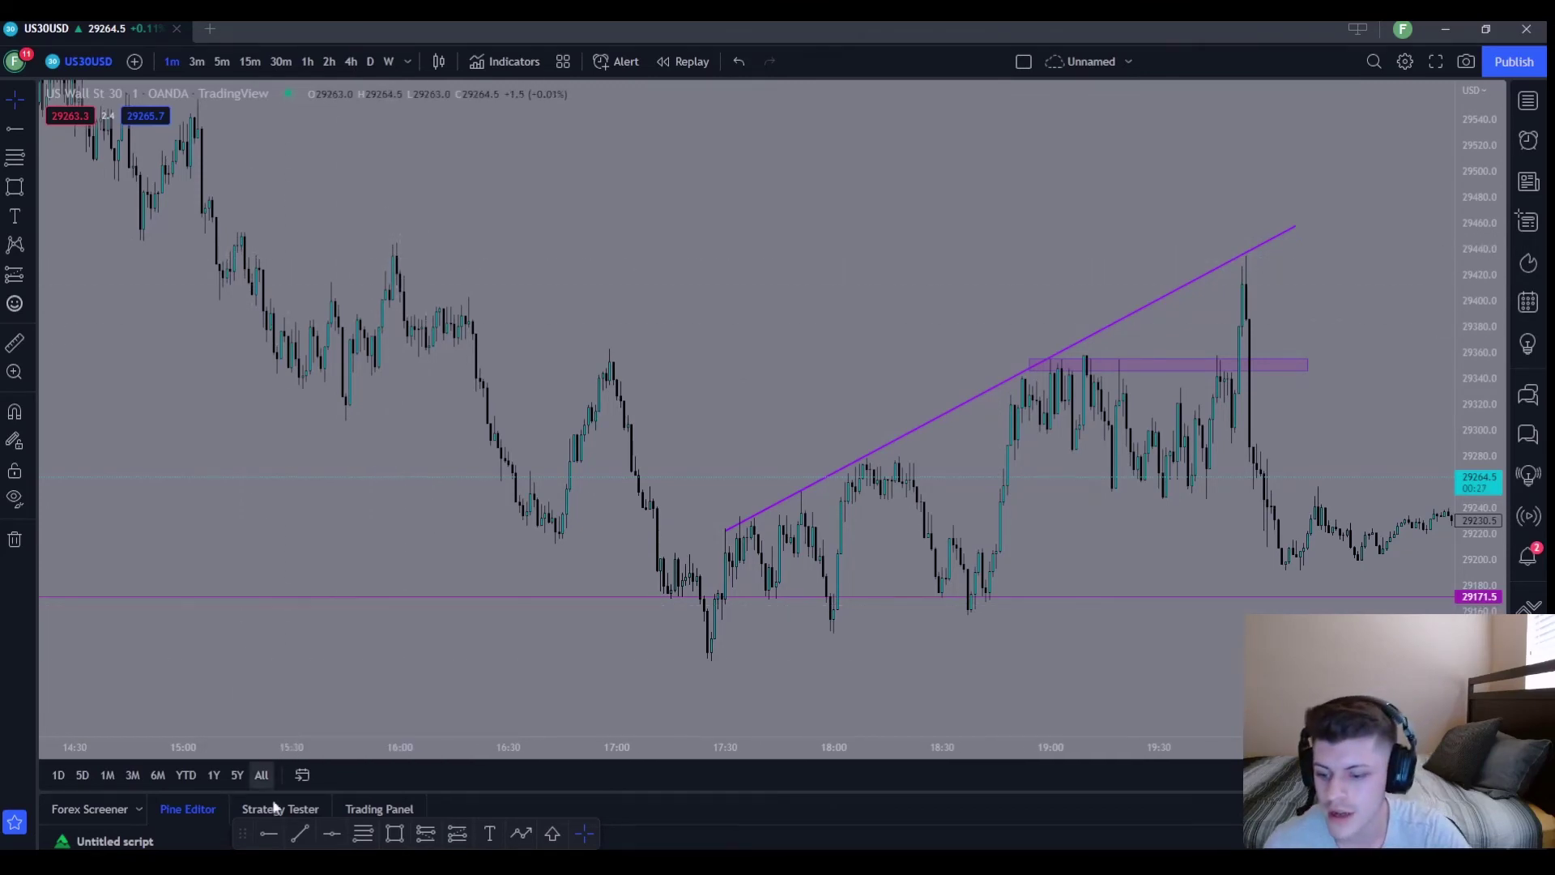
click(270, 835)
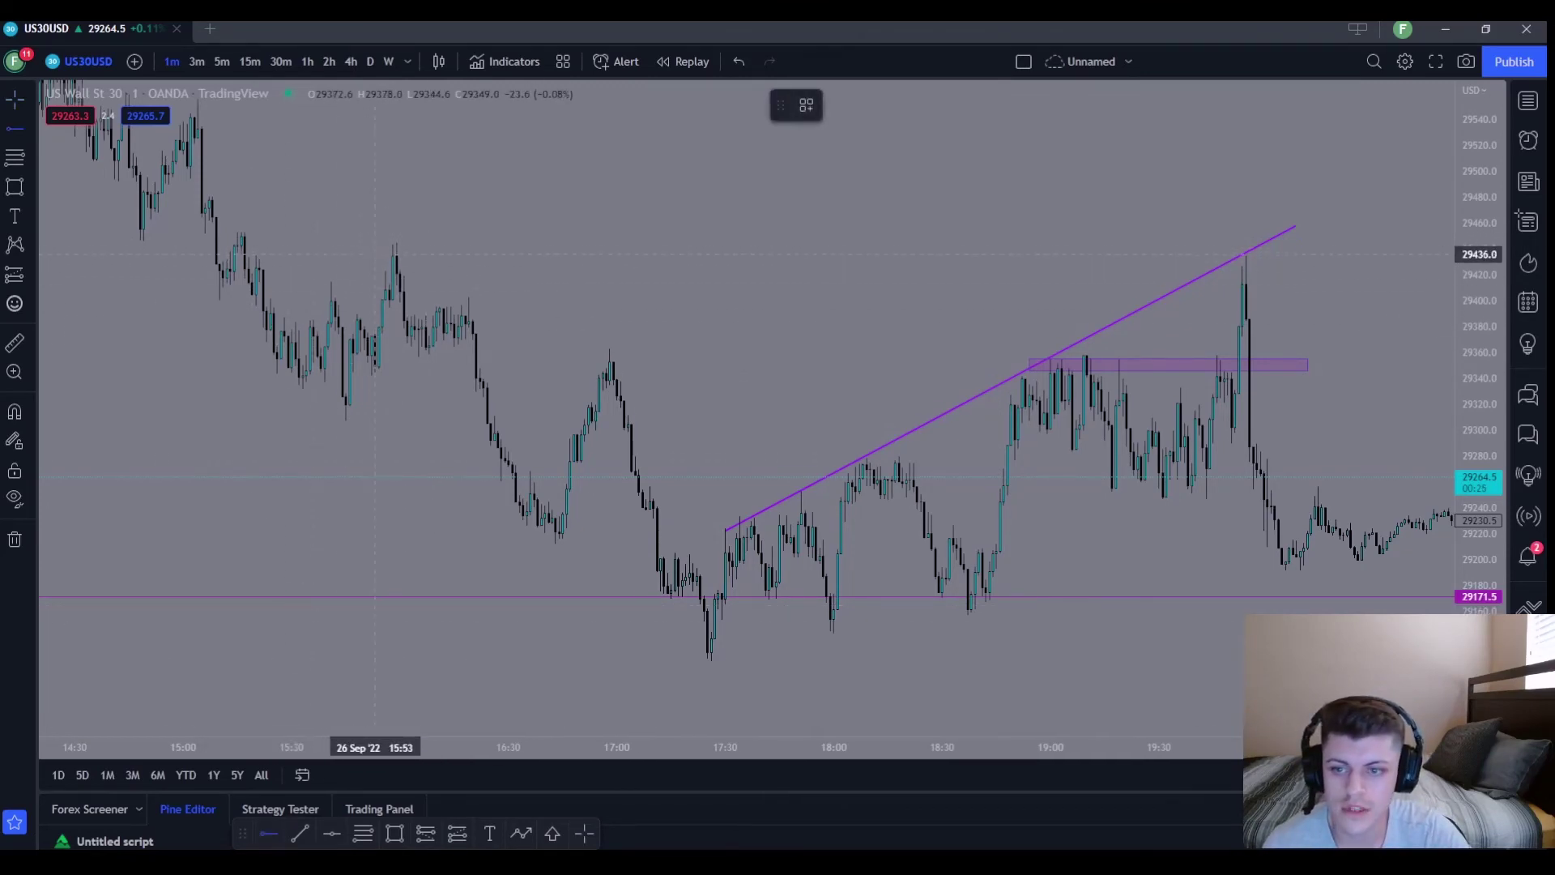
click(389, 256)
drag(1044, 297, 559, 292)
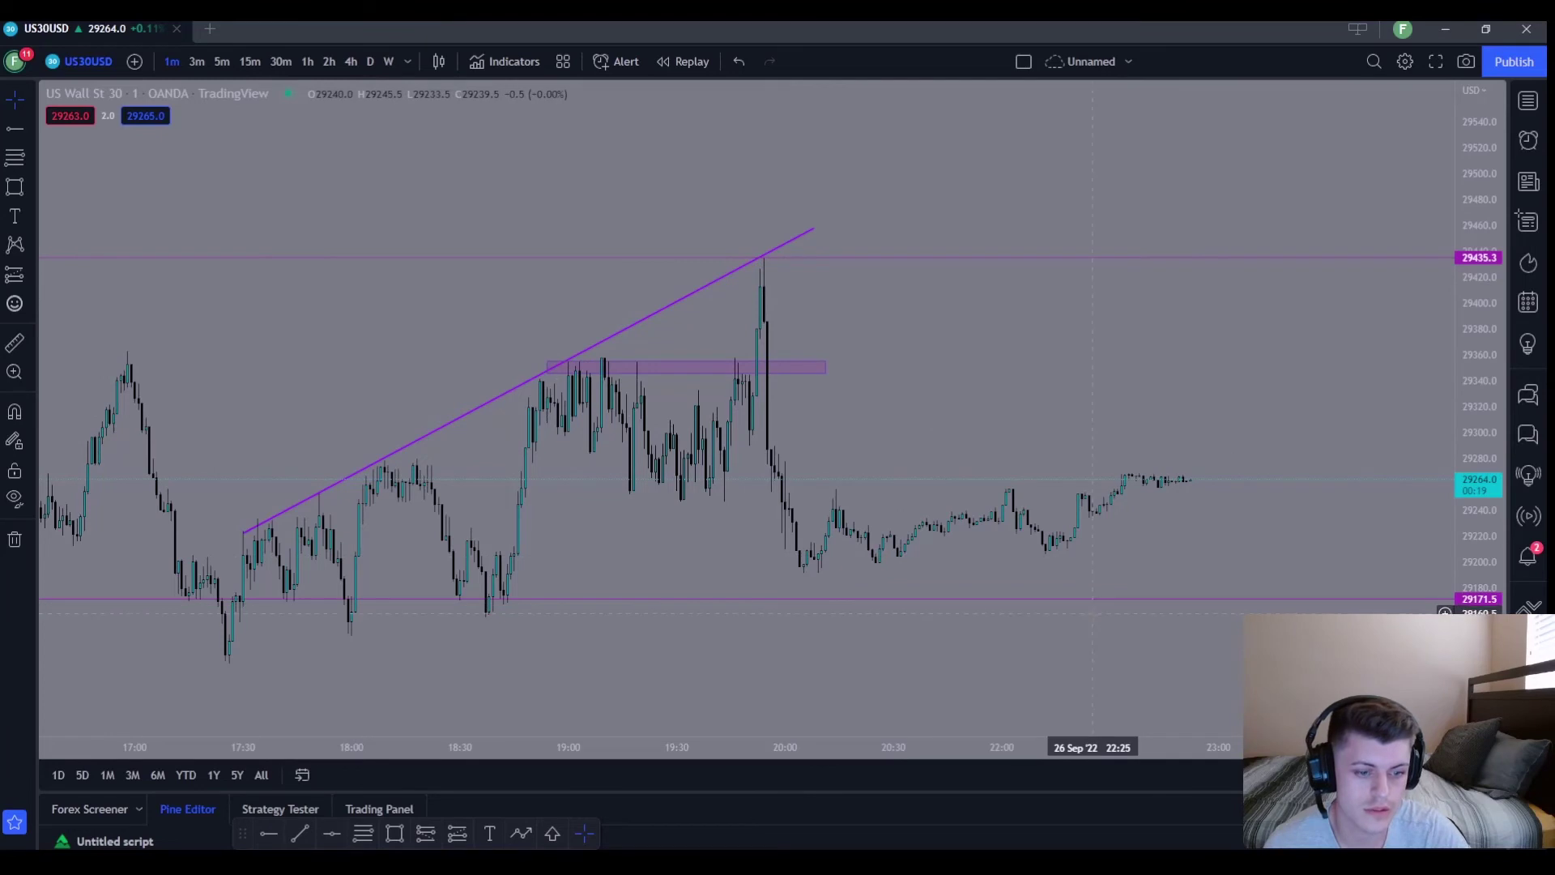
Examine the 1-minute price action around the trend line and the zone over the highs, between the 29171.5 and 29435.3 levels.
scroll(891, 567, down, 2)
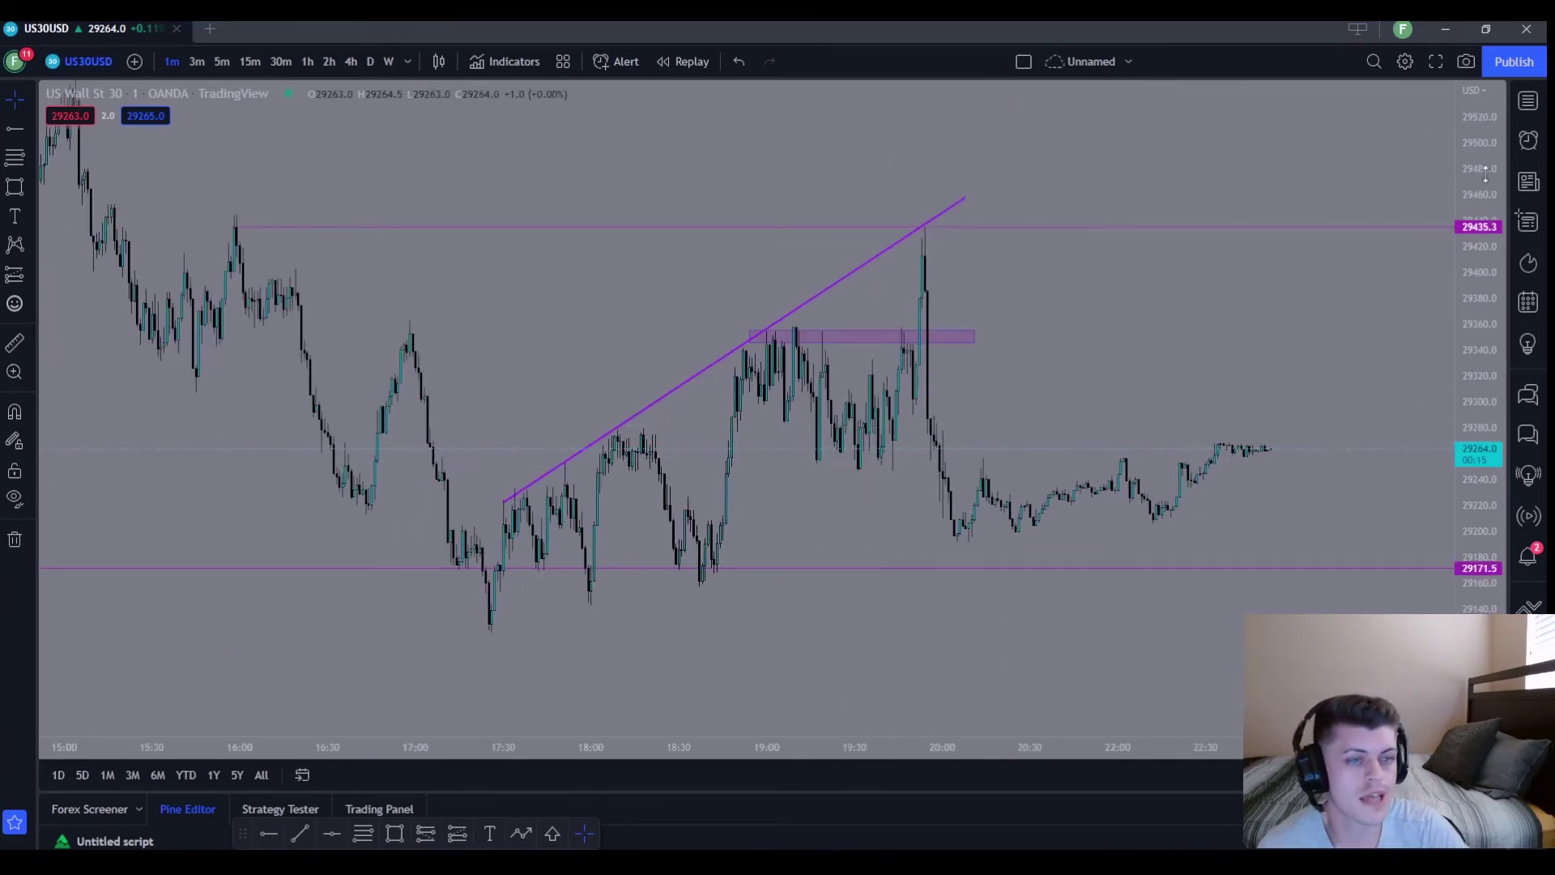
drag(1488, 176, 1487, 315)
drag(1084, 384, 1091, 361)
scroll(1085, 363, up, 1)
drag(999, 389, 1092, 423)
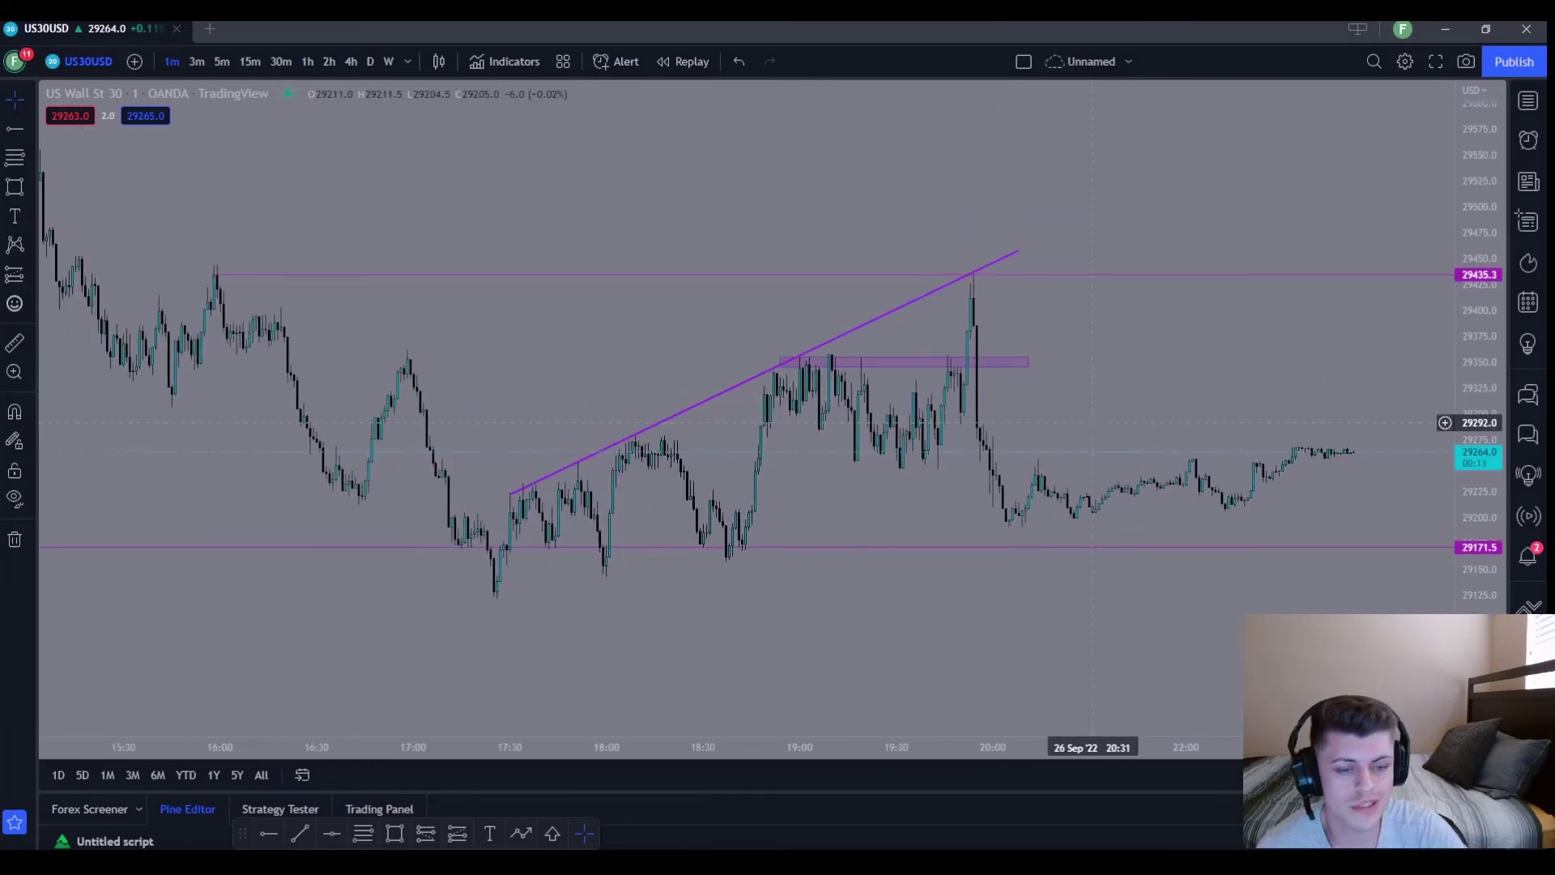
scroll(1092, 422, up, 1)
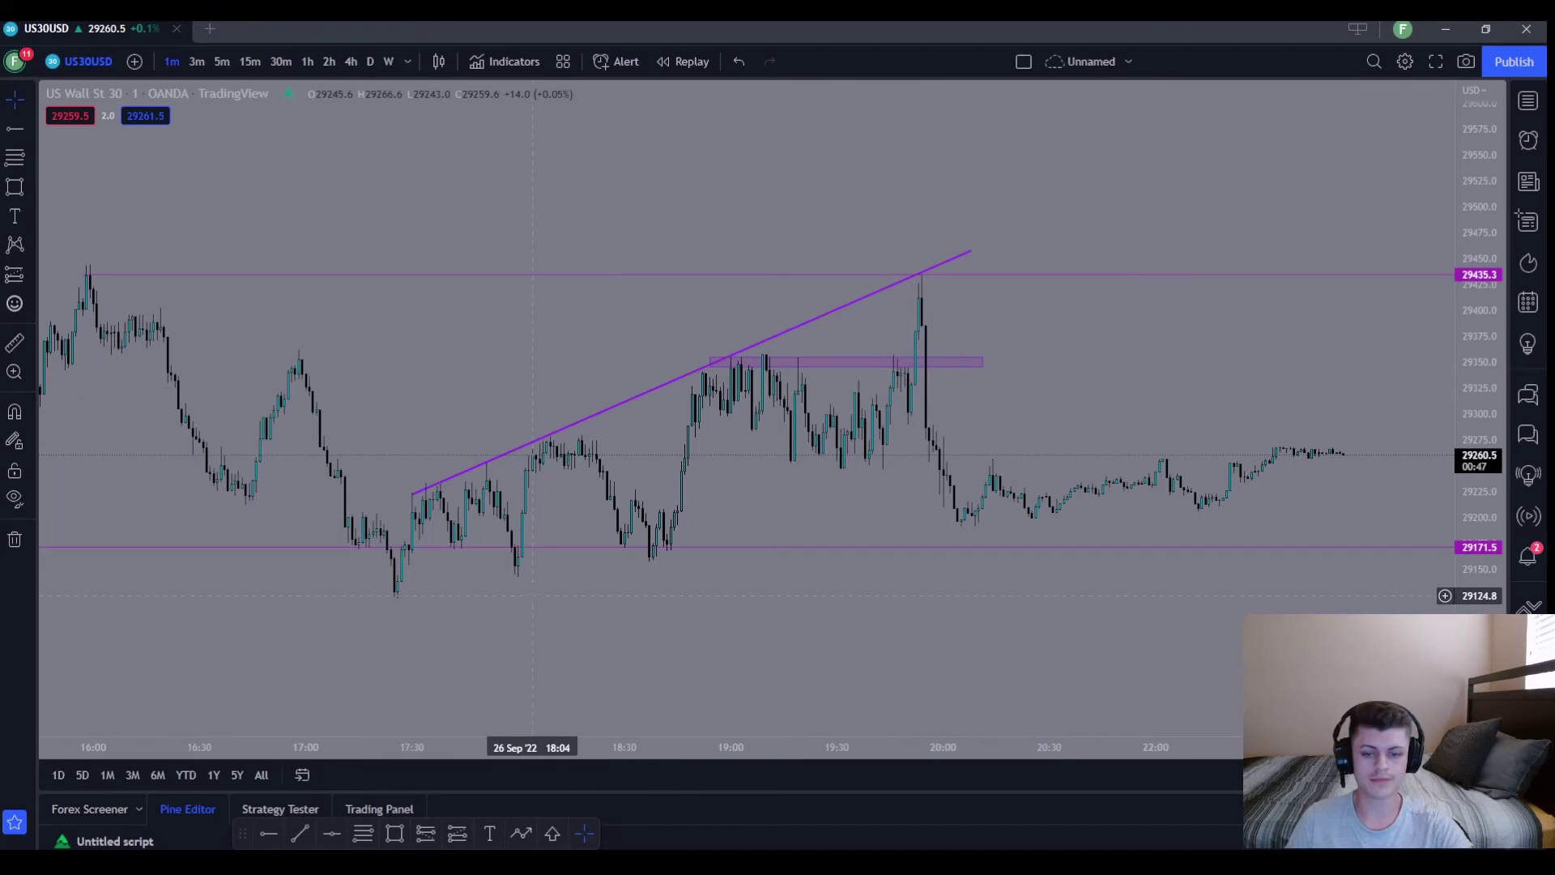
scroll(583, 559, down, 1)
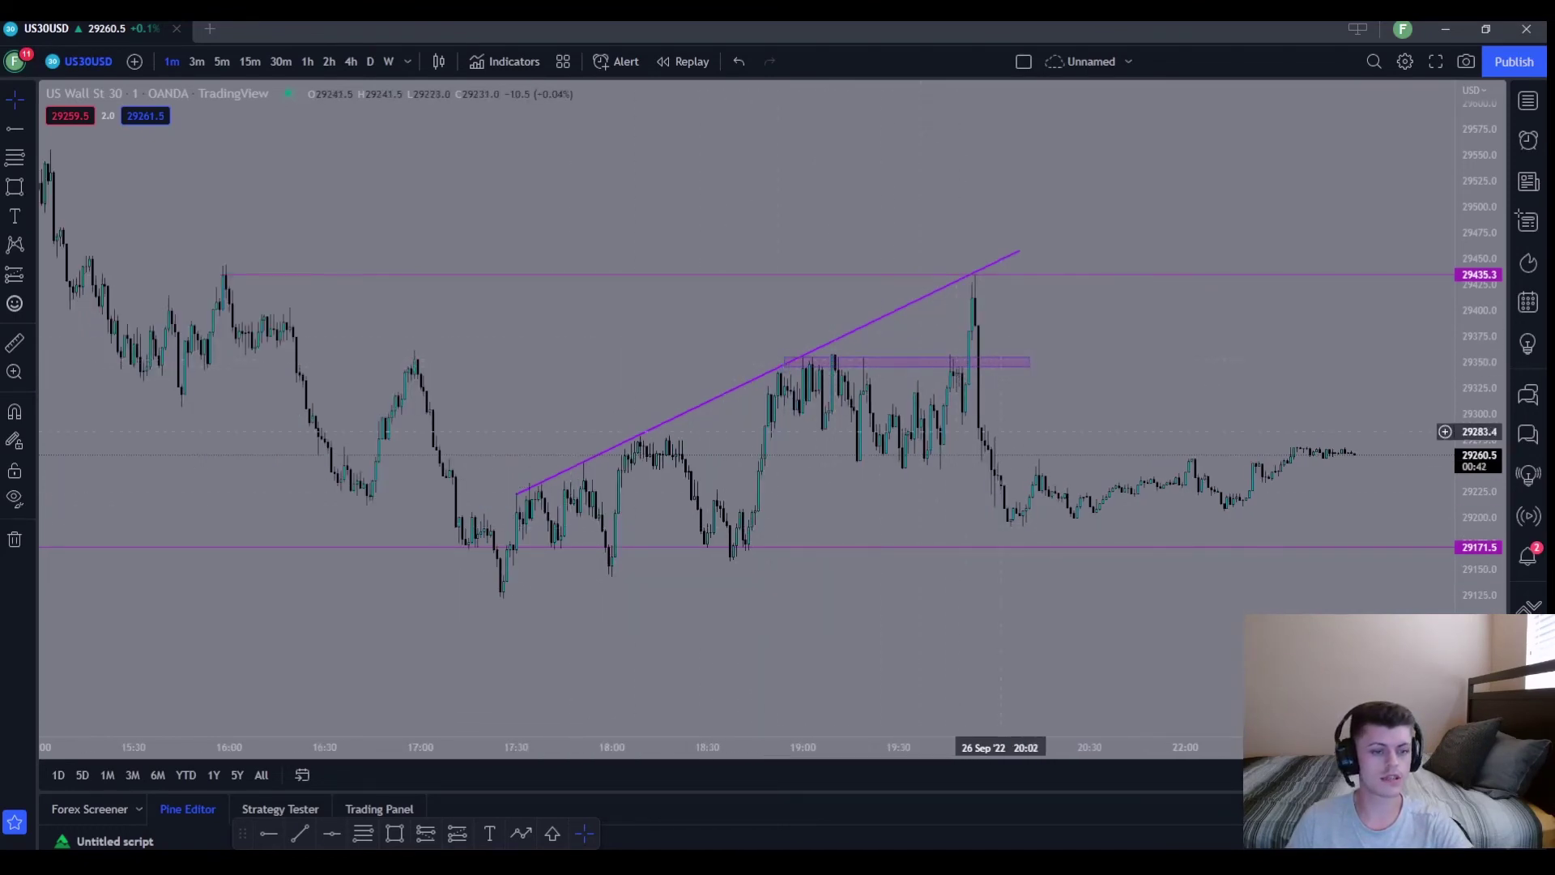
drag(1143, 537, 1057, 538)
scroll(1057, 539, up, 1)
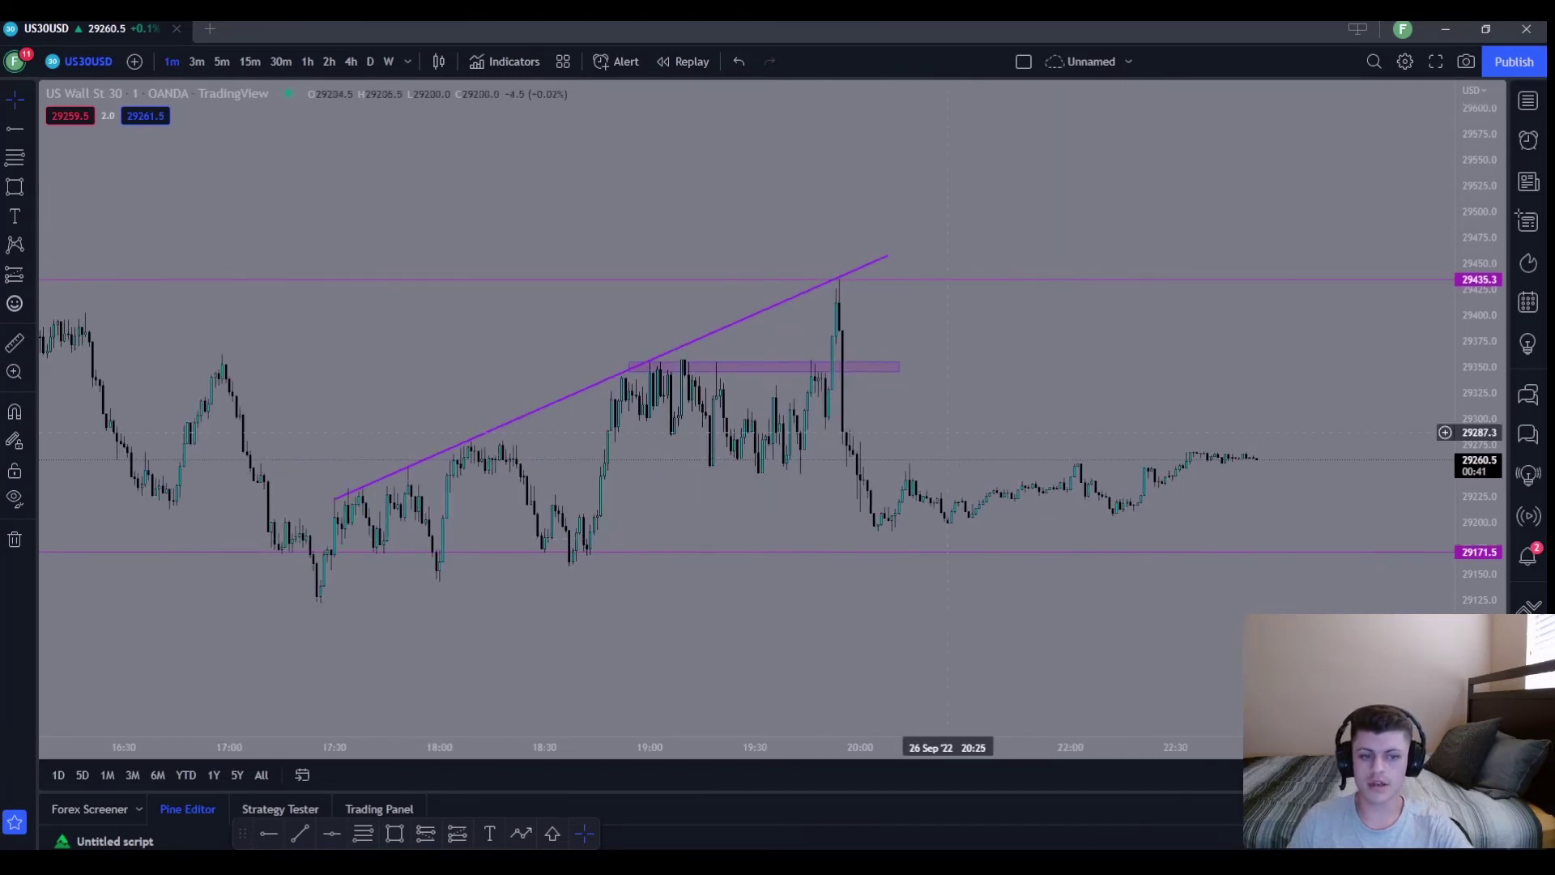
Switch to the daily timeframe and bring the September 2022 decline toward the 29171.5 level into view.
click(374, 62)
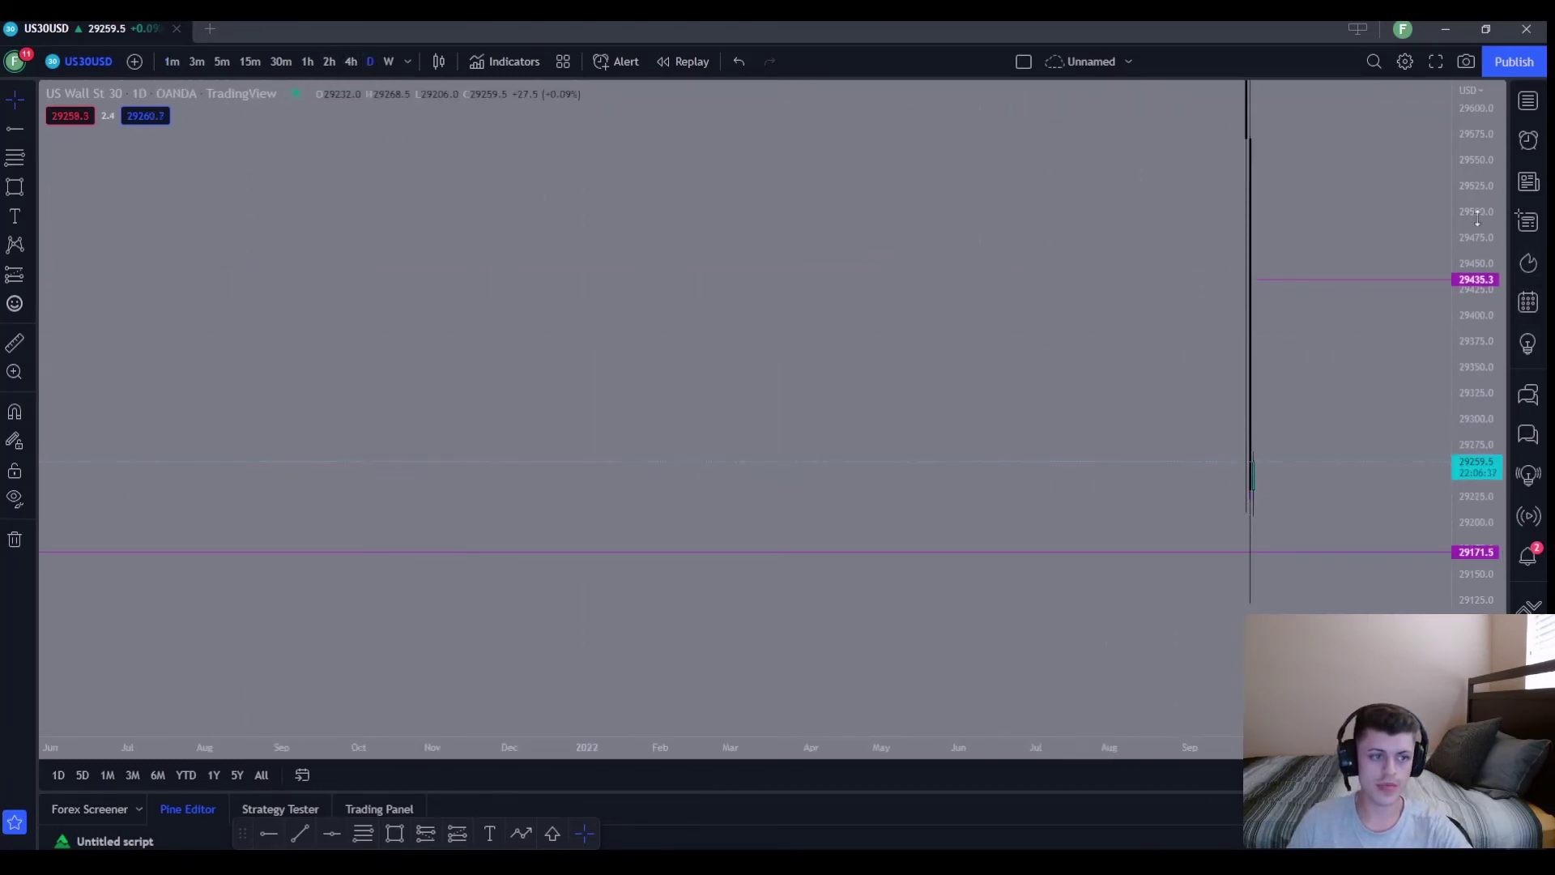
drag(1492, 255, 1492, 515)
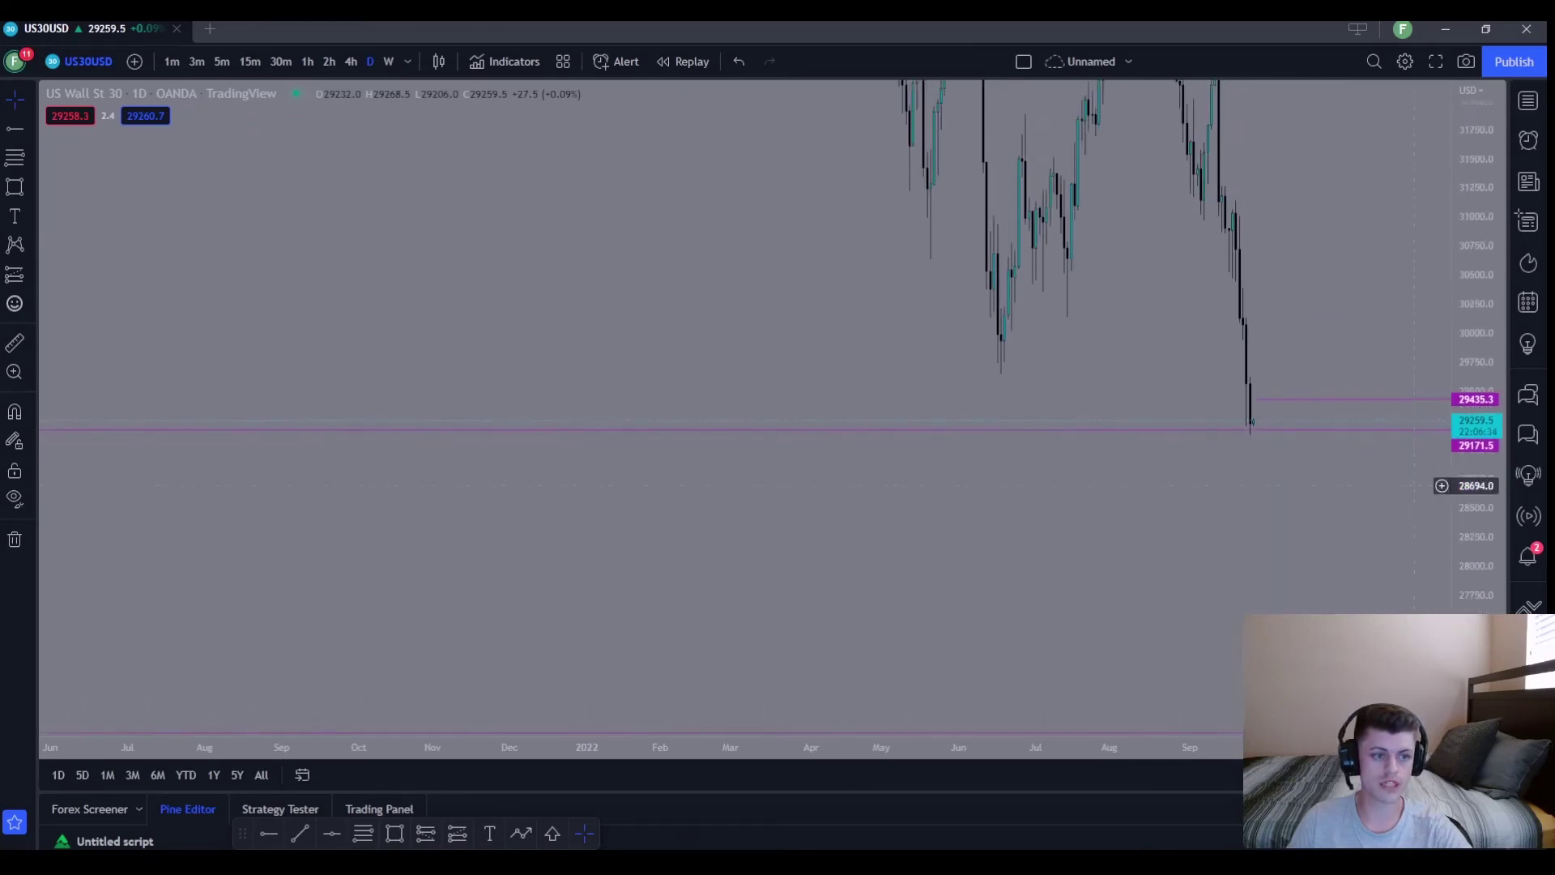
drag(1273, 566, 903, 671)
scroll(810, 599, up, 2)
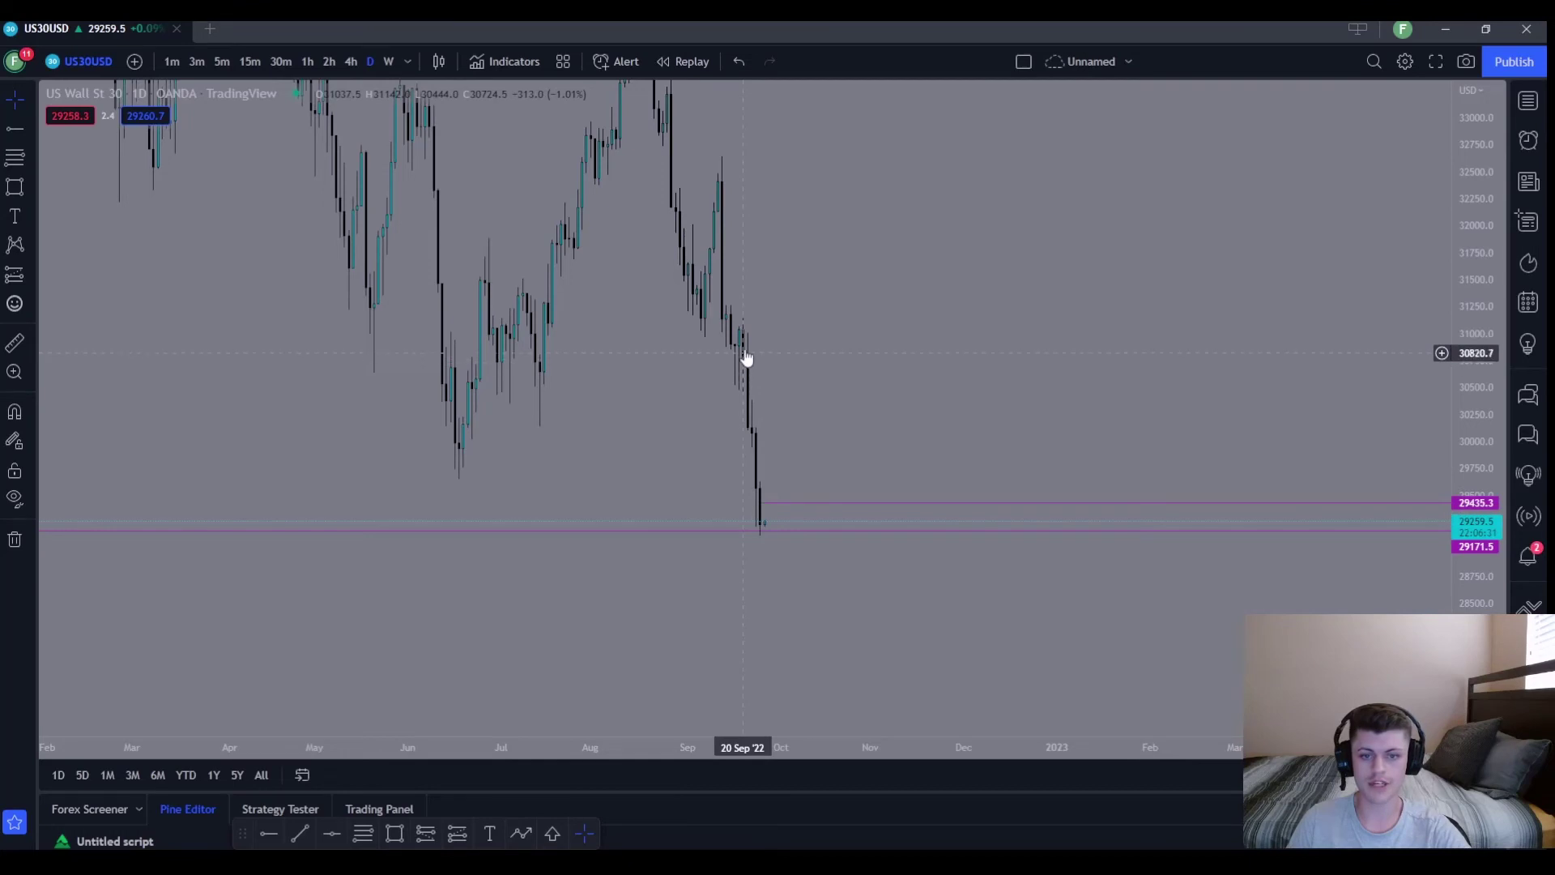
scroll(991, 405, down, 3)
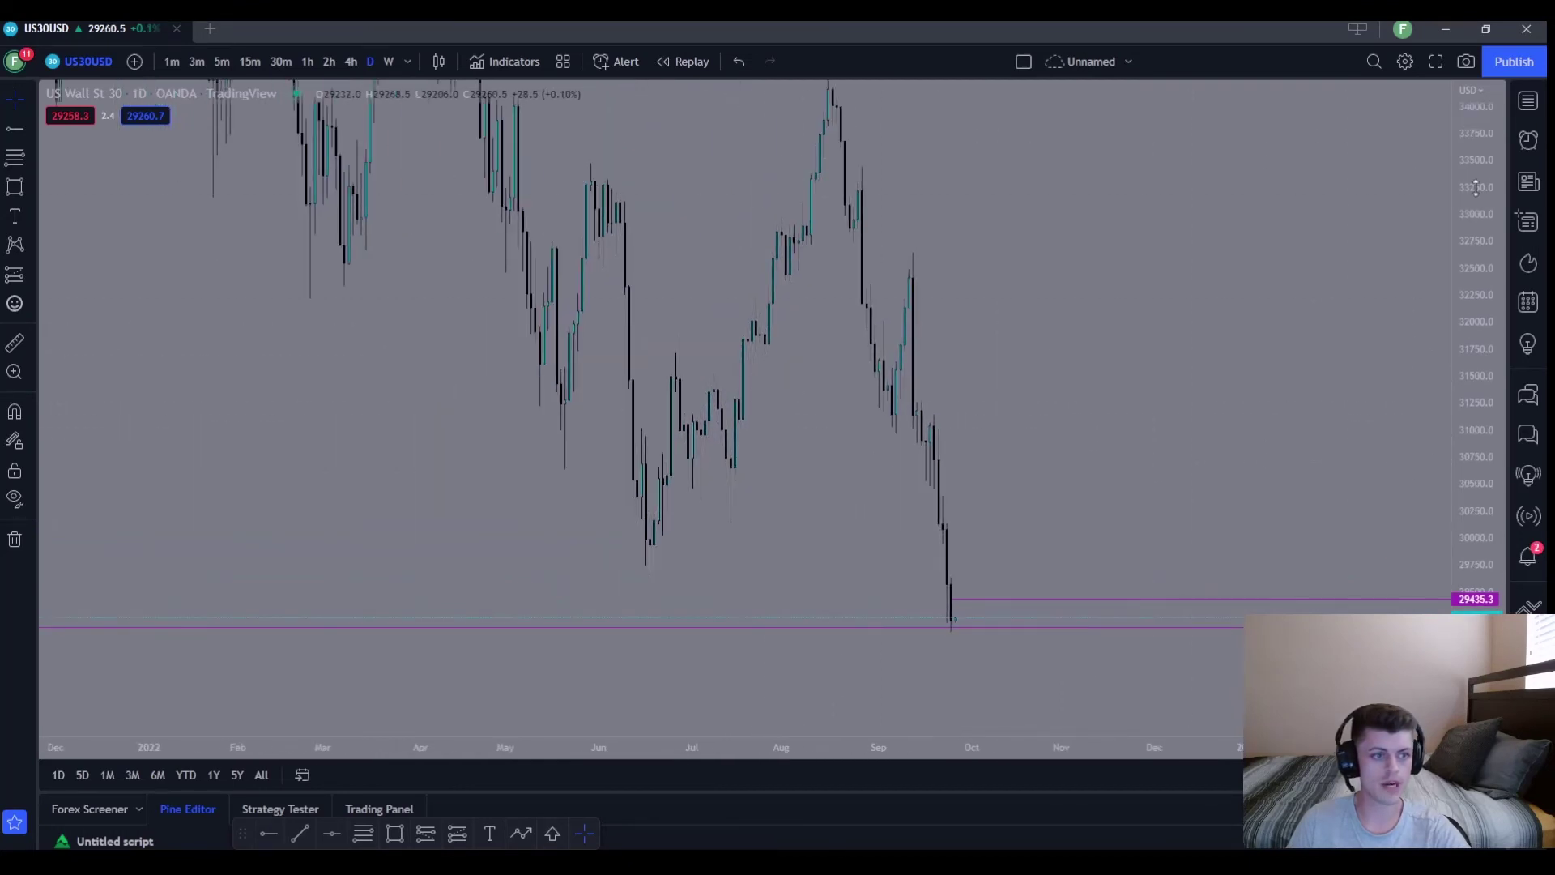
Examine the daily price history from 2020 to early 2021 around the 29171.5 level.
scroll(1102, 535, down, 3)
scroll(1102, 535, down, 5)
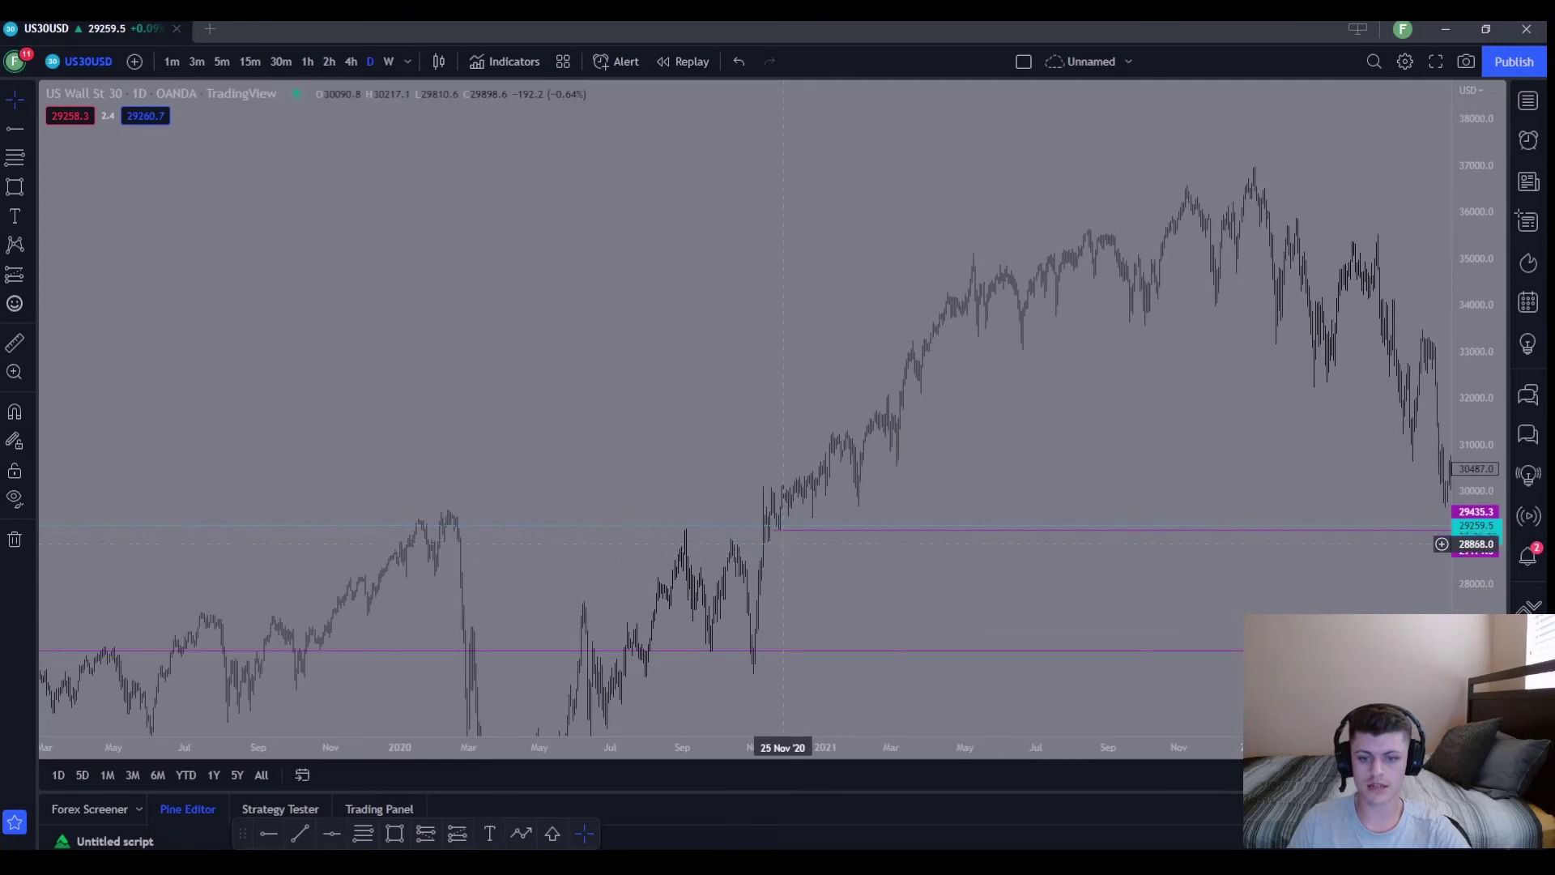
scroll(1206, 632, up, 3)
drag(808, 618, 1151, 600)
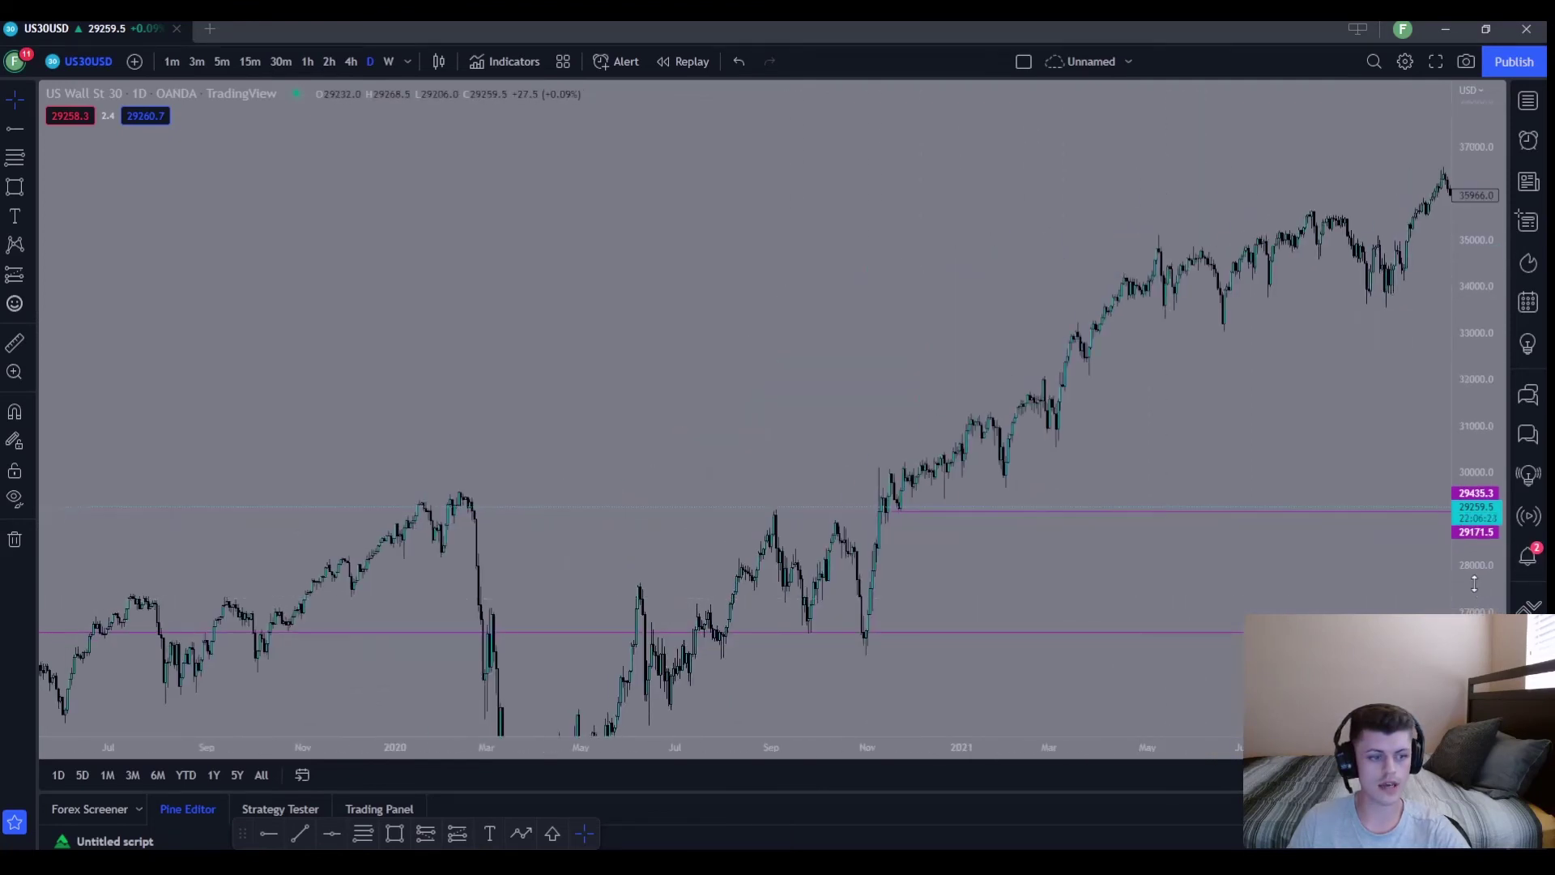
drag(1477, 589, 1473, 257)
drag(1159, 521, 1176, 330)
scroll(1012, 518, up, 2)
drag(985, 580, 1172, 566)
scroll(1172, 566, up, 2)
drag(1046, 552, 1188, 585)
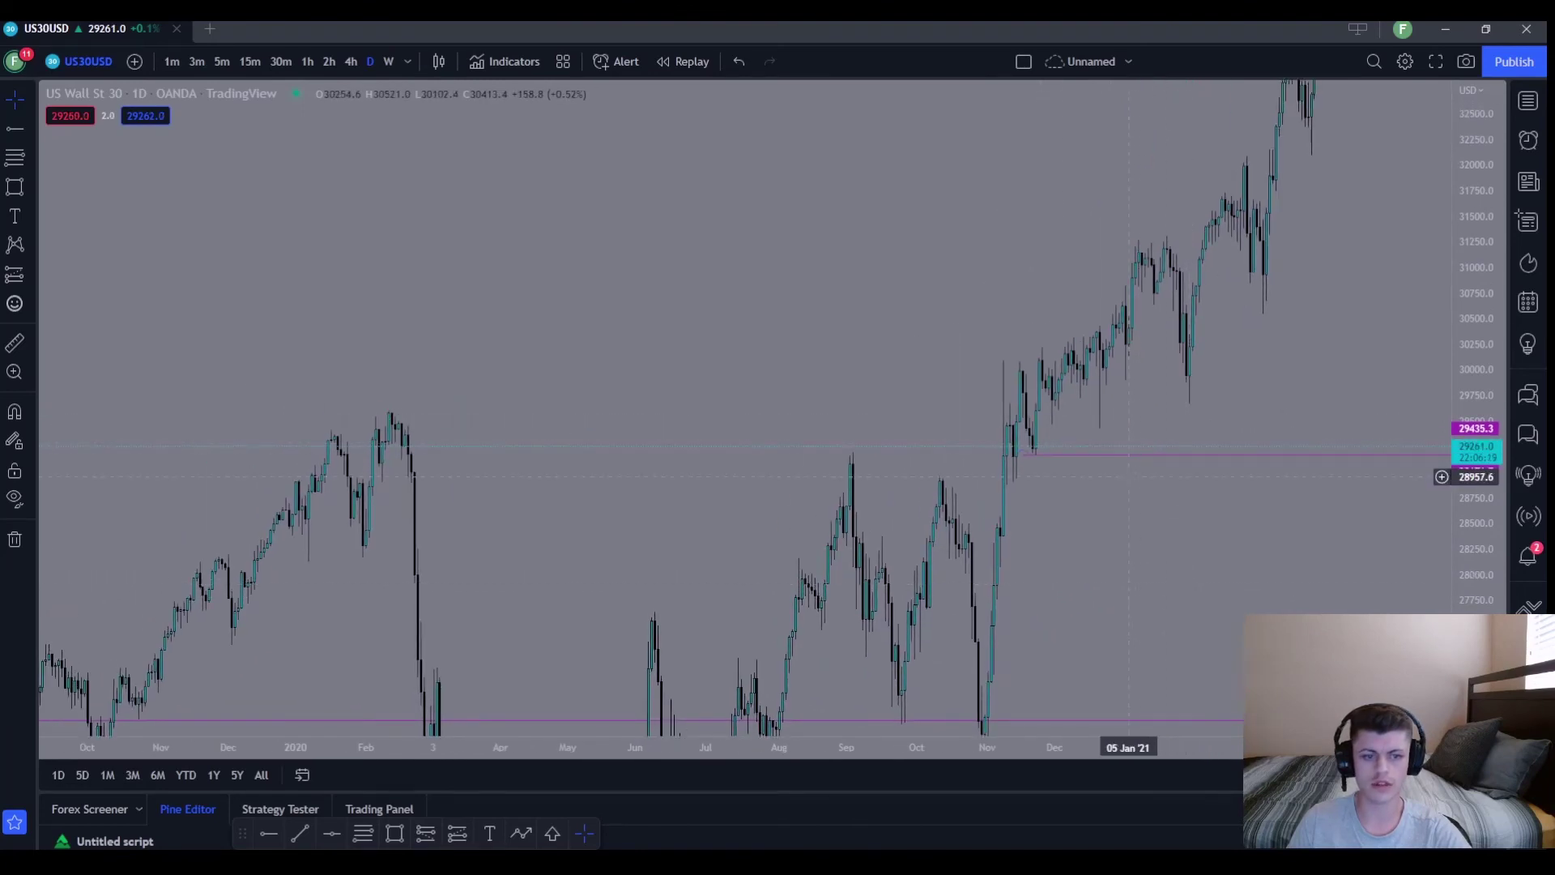
mouse_move(1111, 498)
mouse_down()
mouse_move(975, 479)
mouse_move(782, 383)
mouse_up()
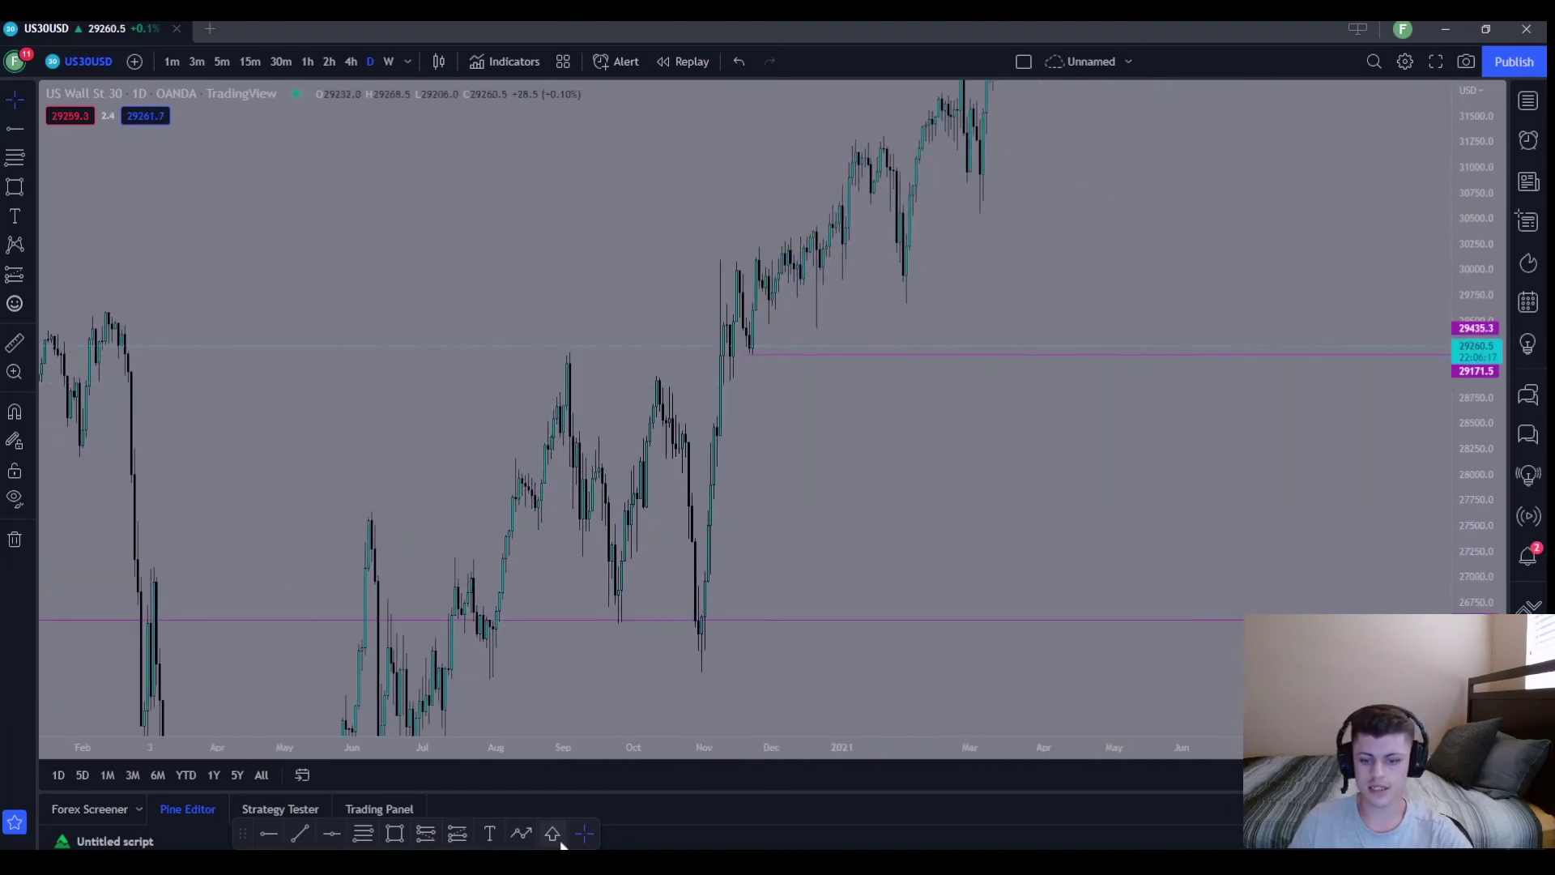
Draw a rectangle over the September and October 2020 highs, reaching down to about 28855, and delete it.
click(392, 836)
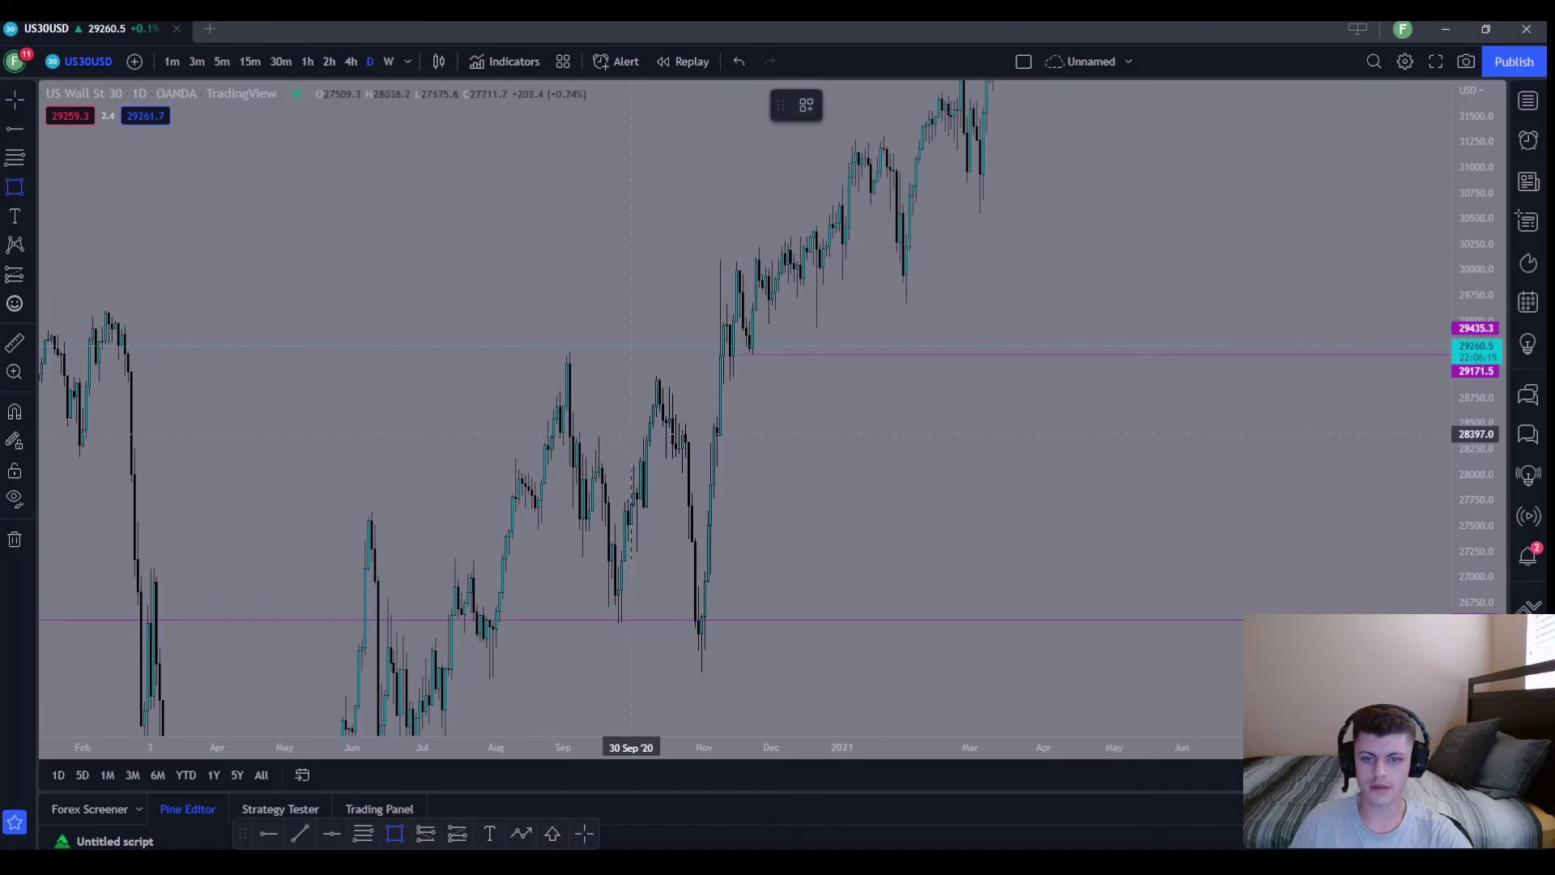
mouse_move(538, 349)
mouse_down()
mouse_move(590, 379)
mouse_move(692, 386)
mouse_up()
double_click(692, 386)
click(1134, 450)
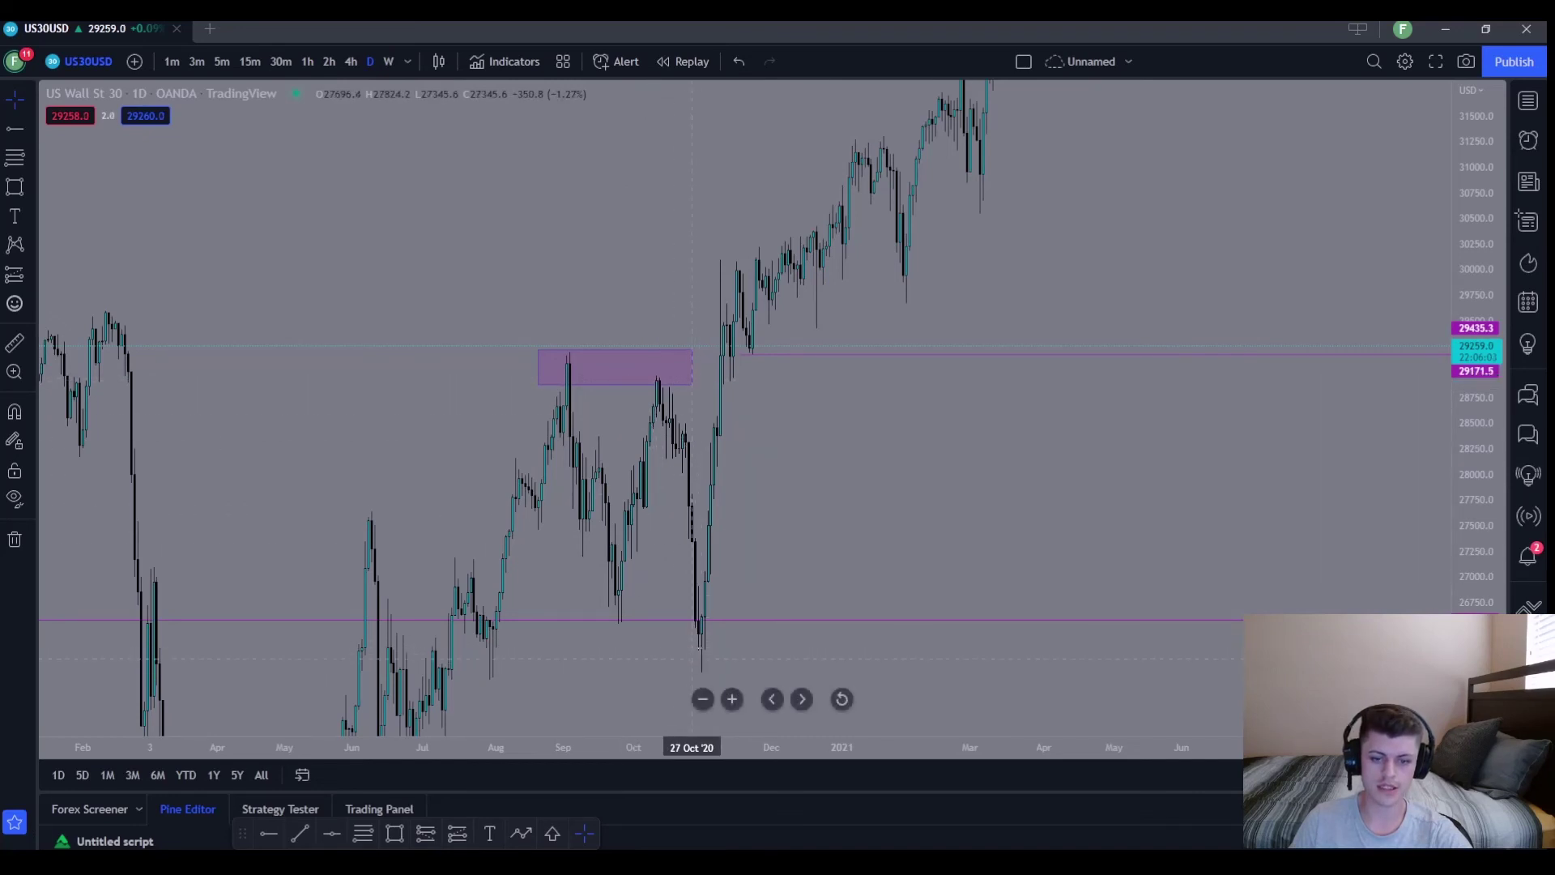
click(692, 386)
click(1022, 102)
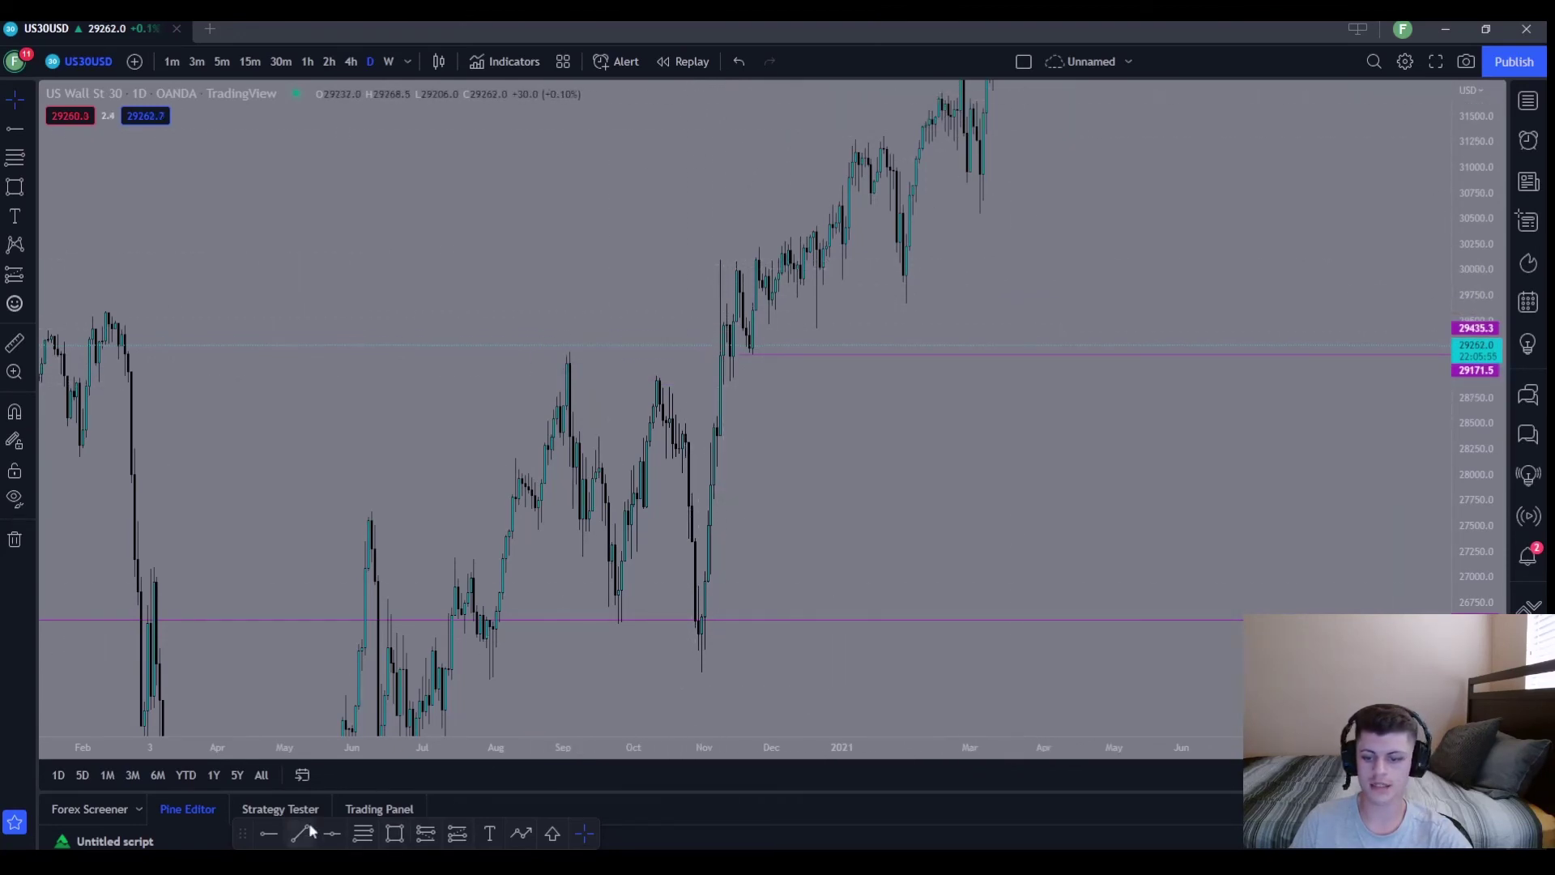
Draw a horizontal ray at 28918.2 from 2 October 2020, level with the October 2020 high.
click(270, 834)
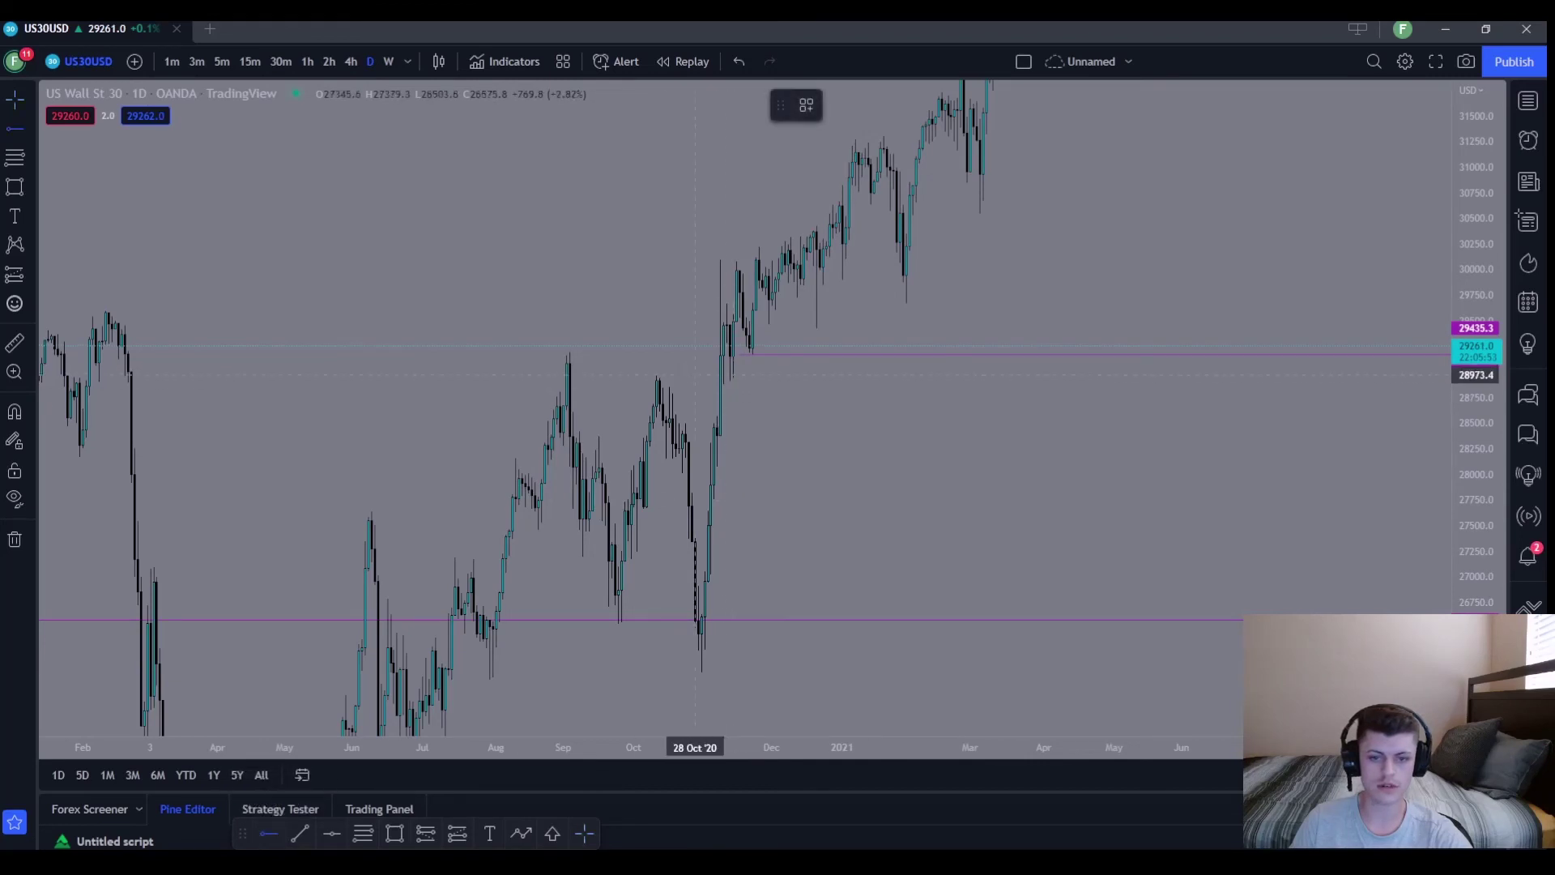
click(636, 380)
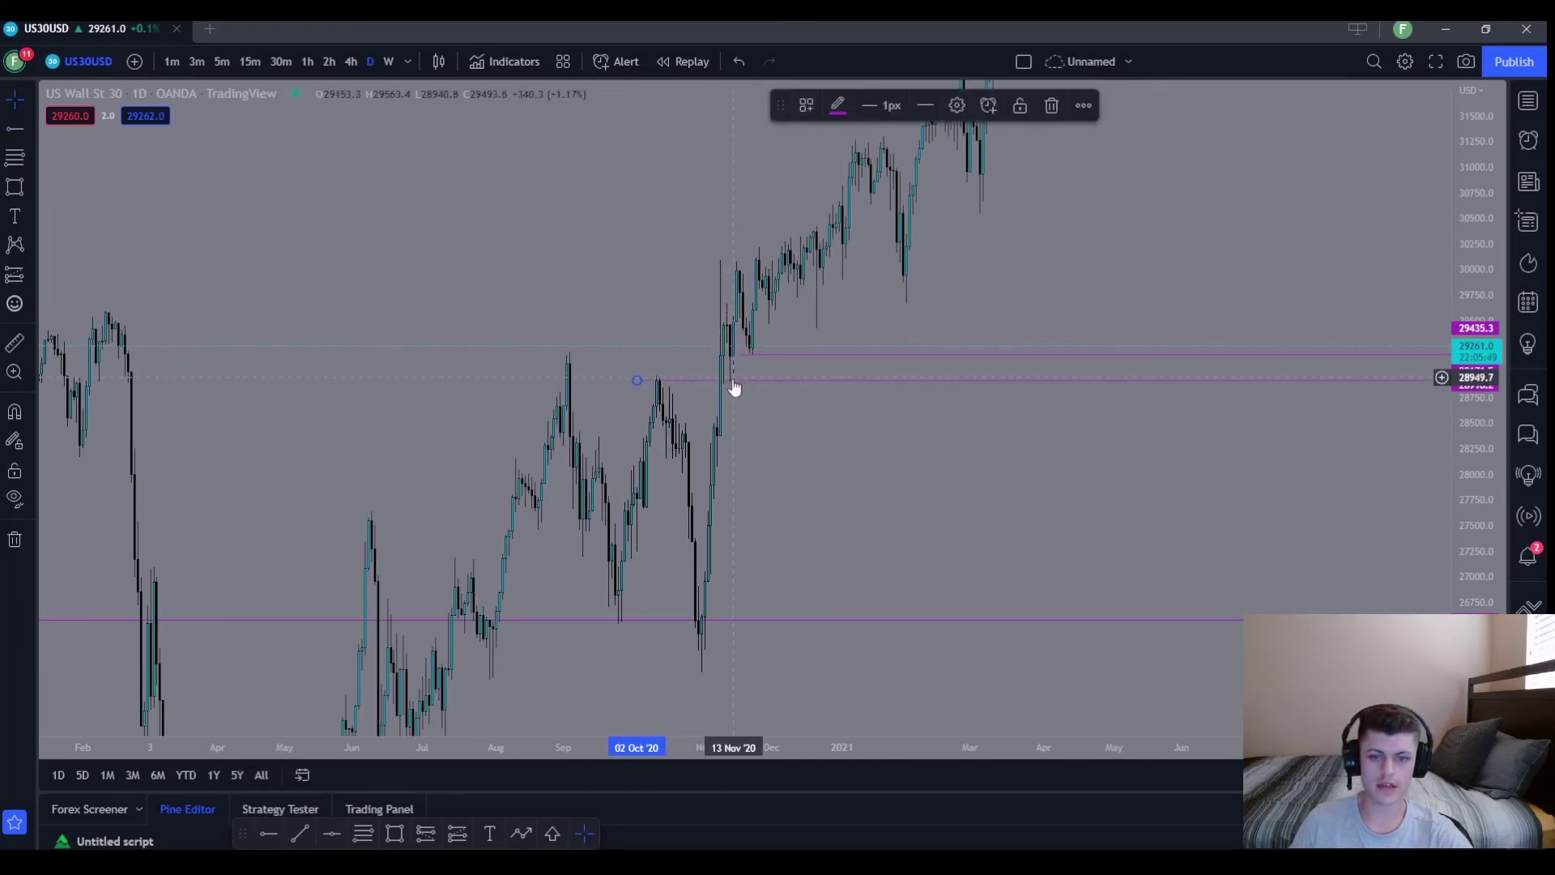
drag(879, 405, 733, 639)
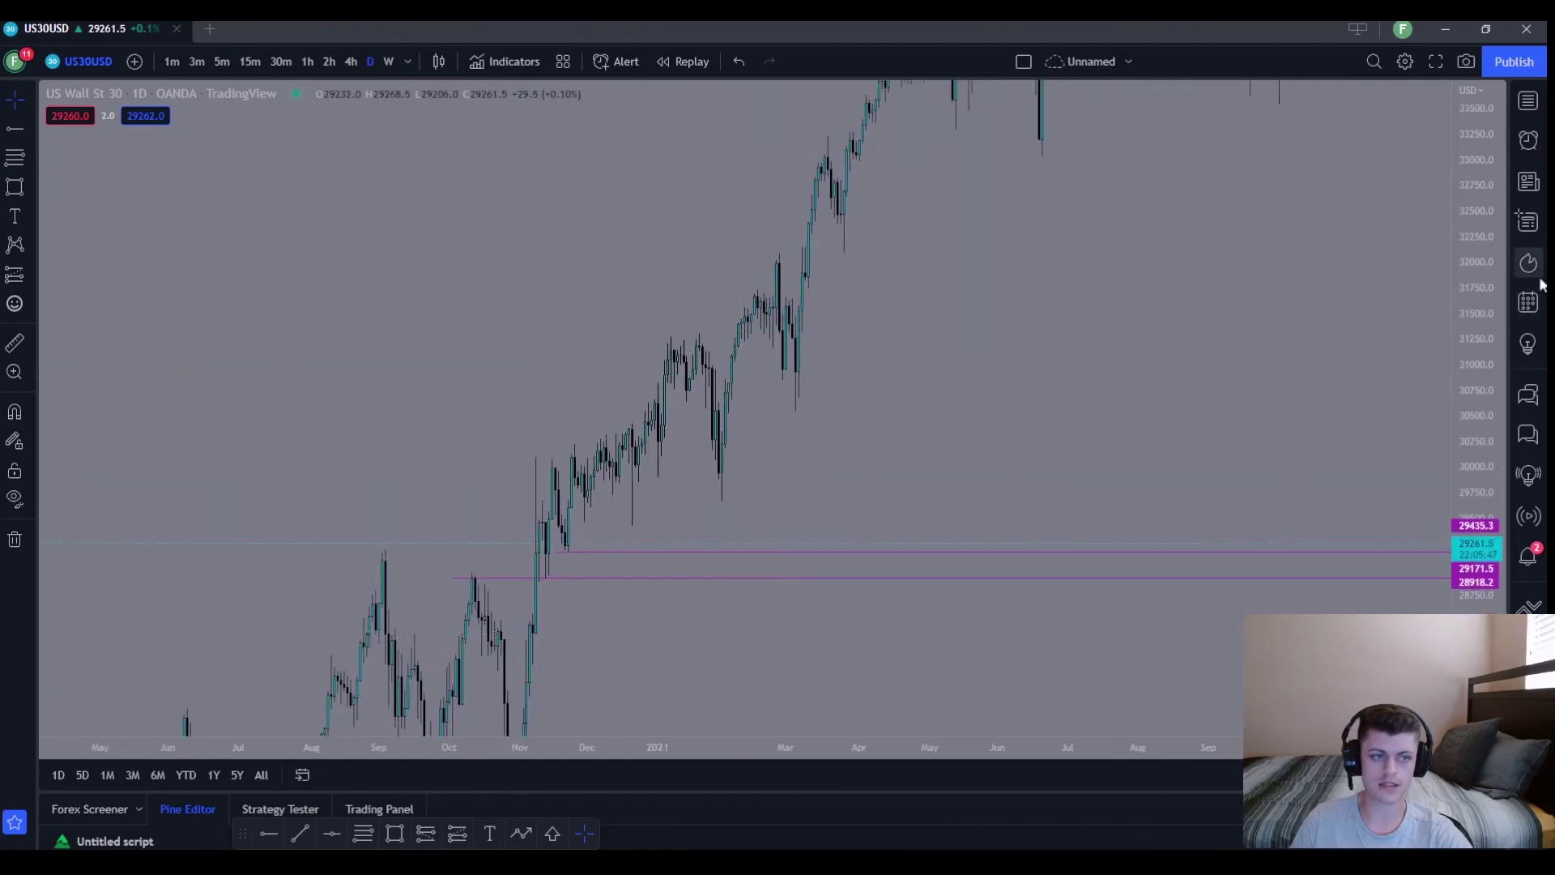
Review the latest daily candles against the 29171.5 and 28918.2 levels and switch to the 5-minute timeframe.
drag(1489, 235, 1487, 528)
scroll(1405, 557, down, 2)
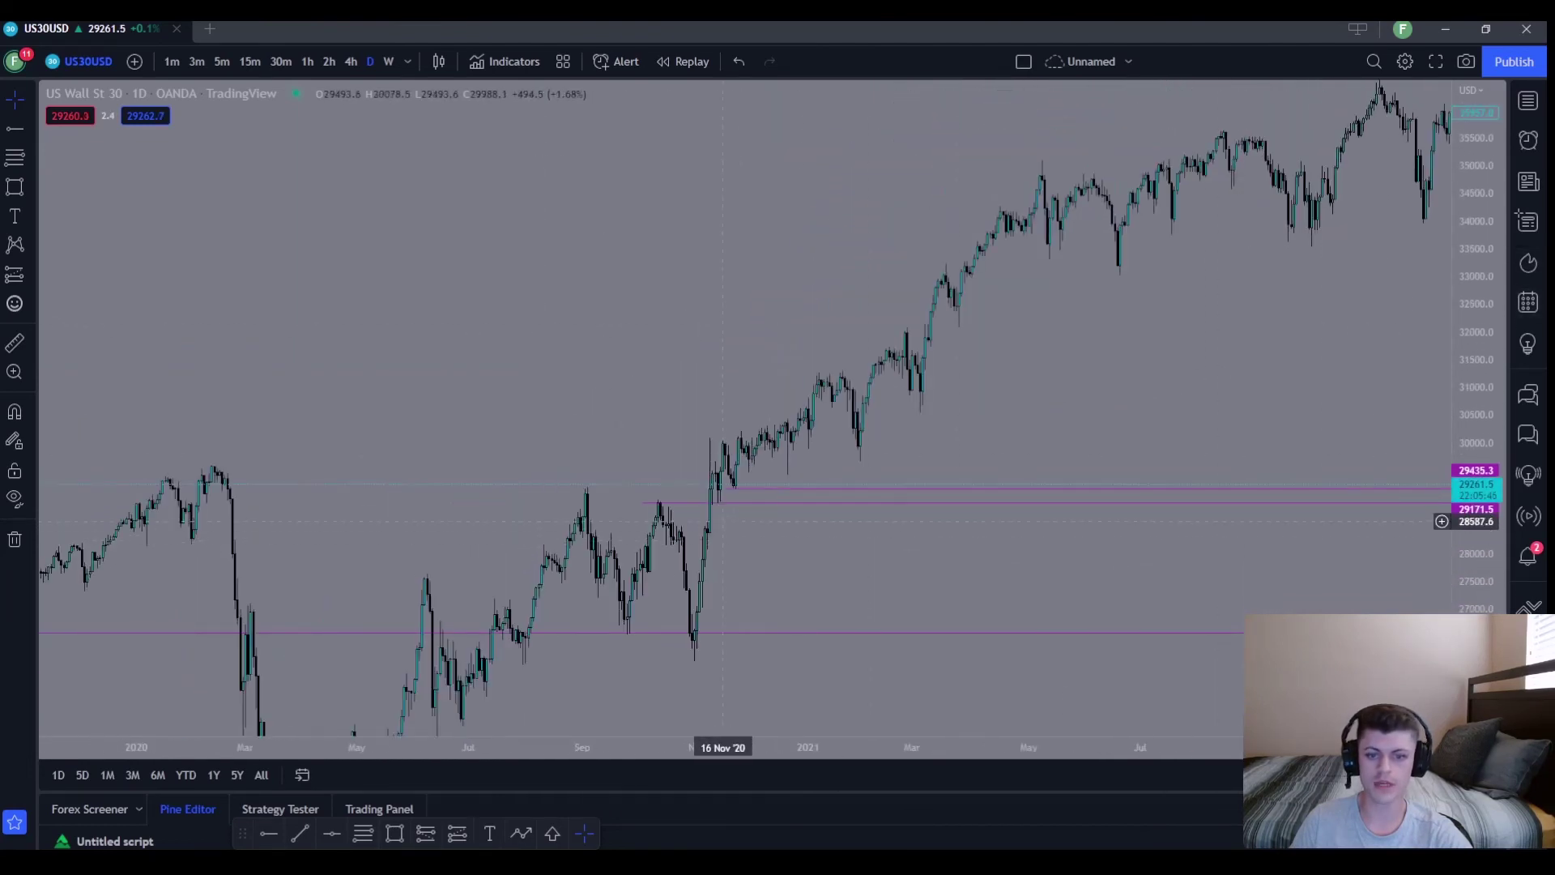
drag(1155, 539, 403, 533)
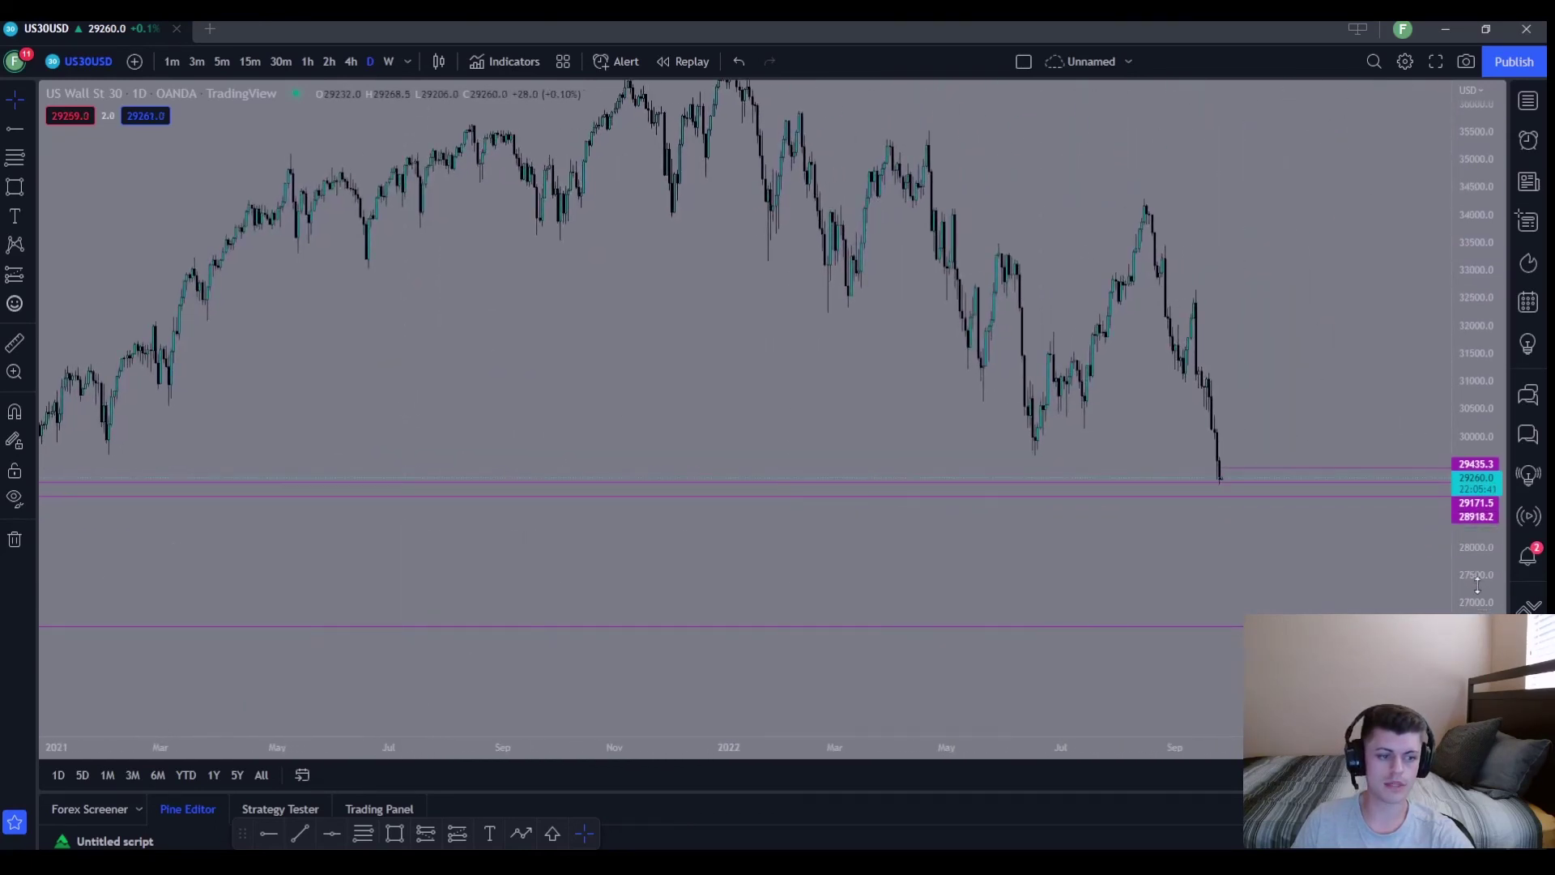
drag(1476, 583, 1478, 304)
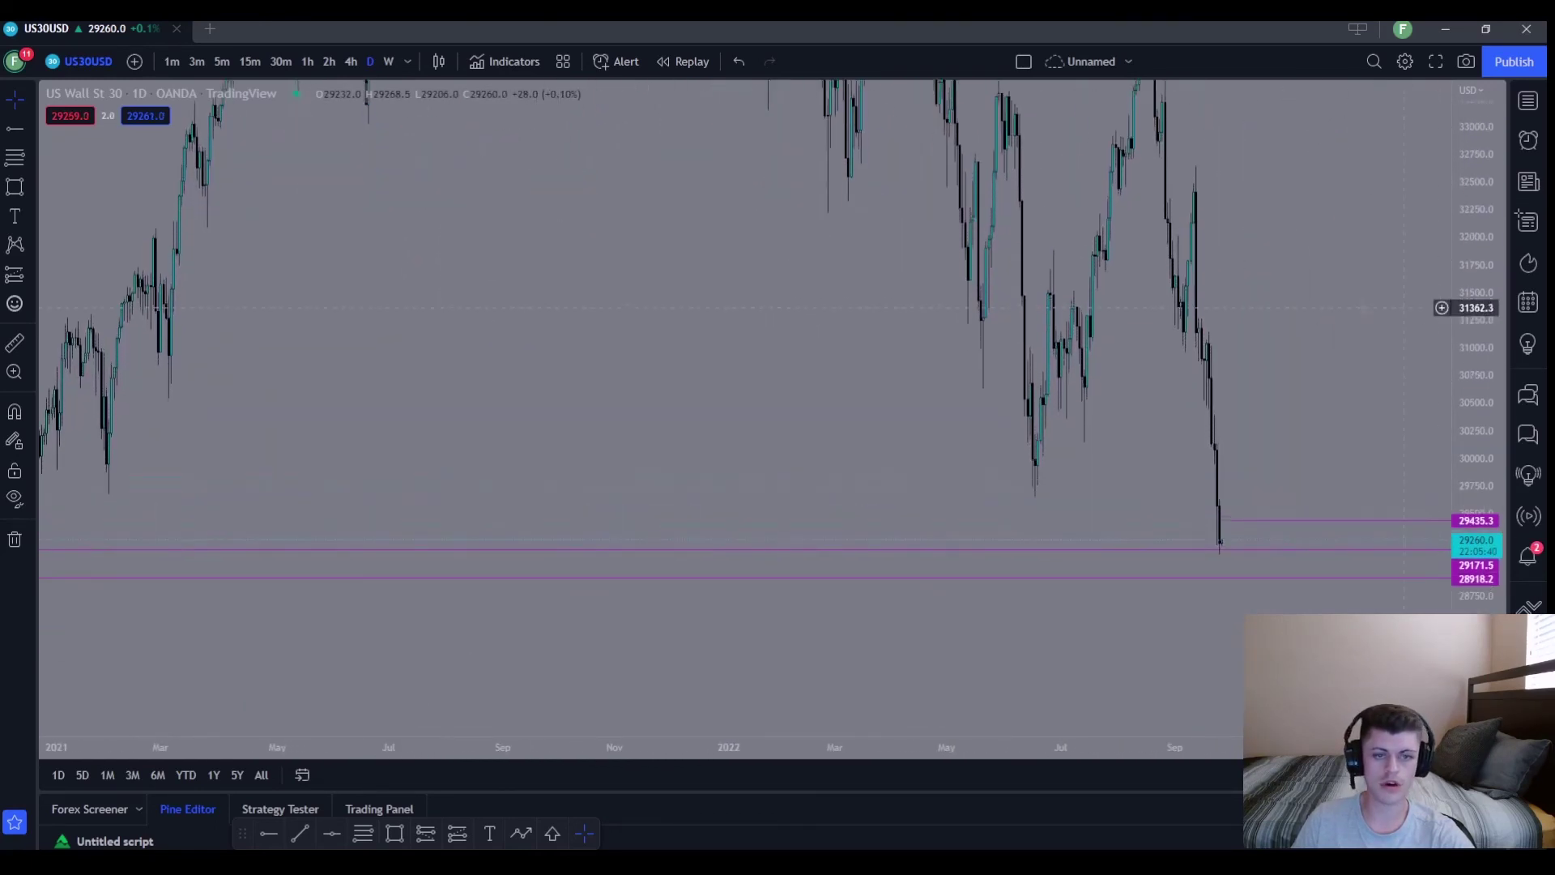
click(222, 62)
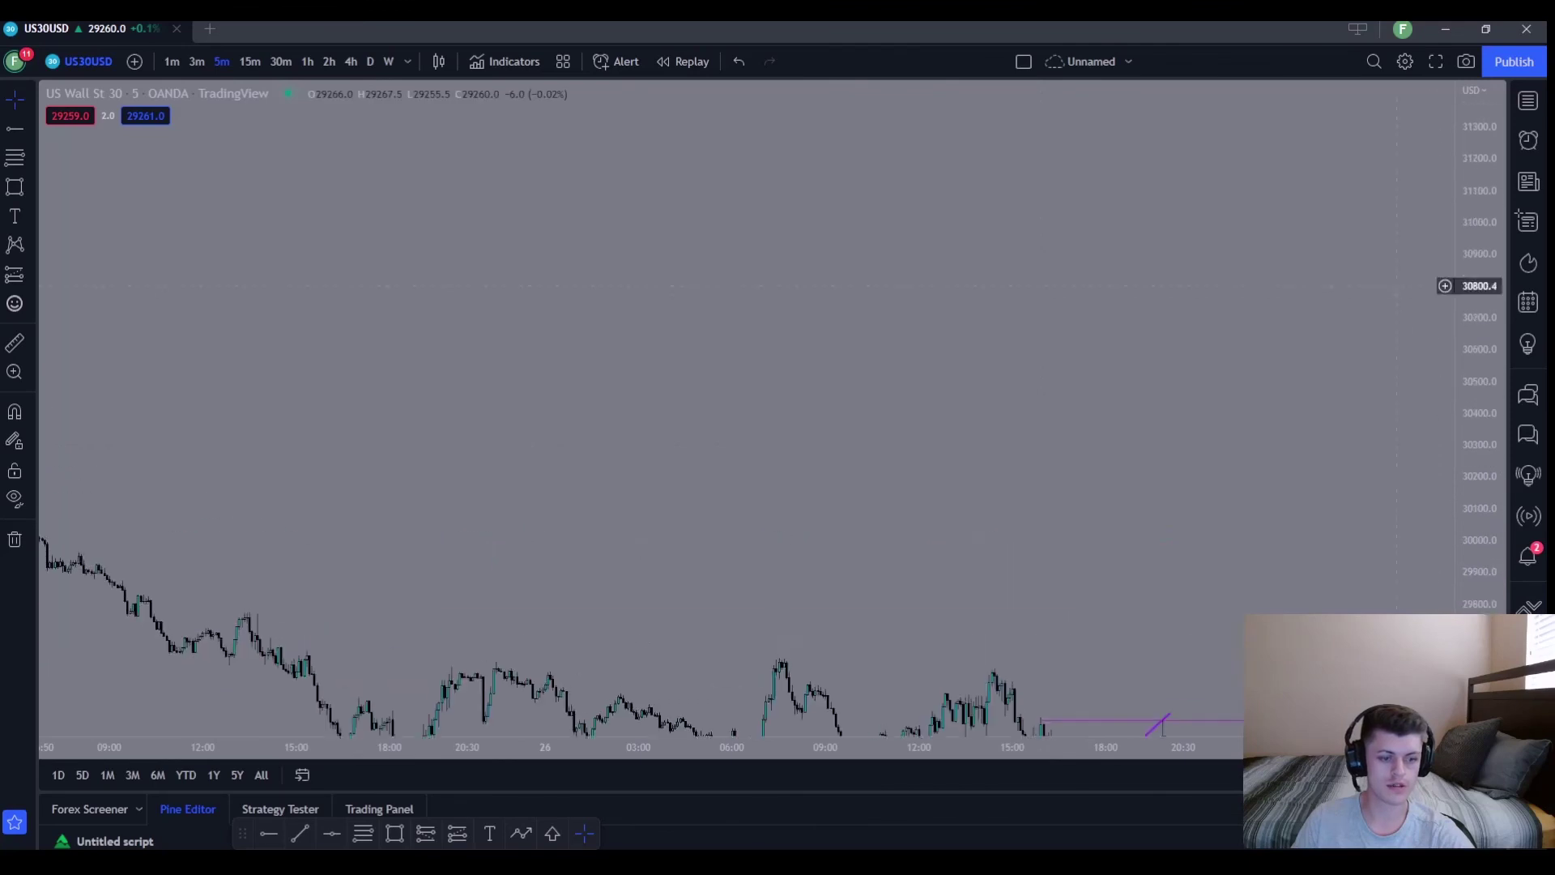